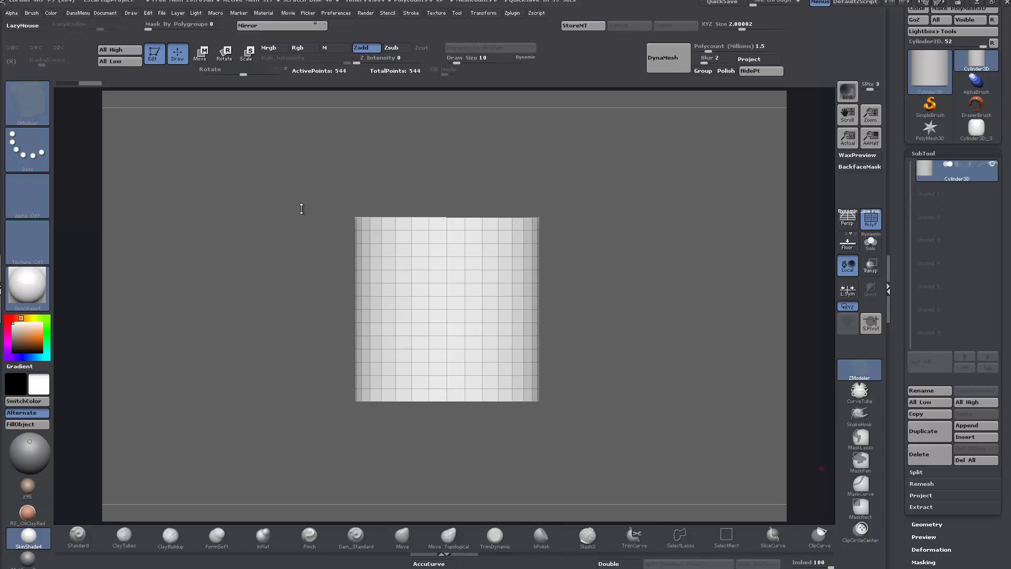
# Re-initialize the cylinder primitive with HDivide 24 and VDivide 3
pyautogui.moveTo(899, 406); pyautogui.dragTo(897, 307)
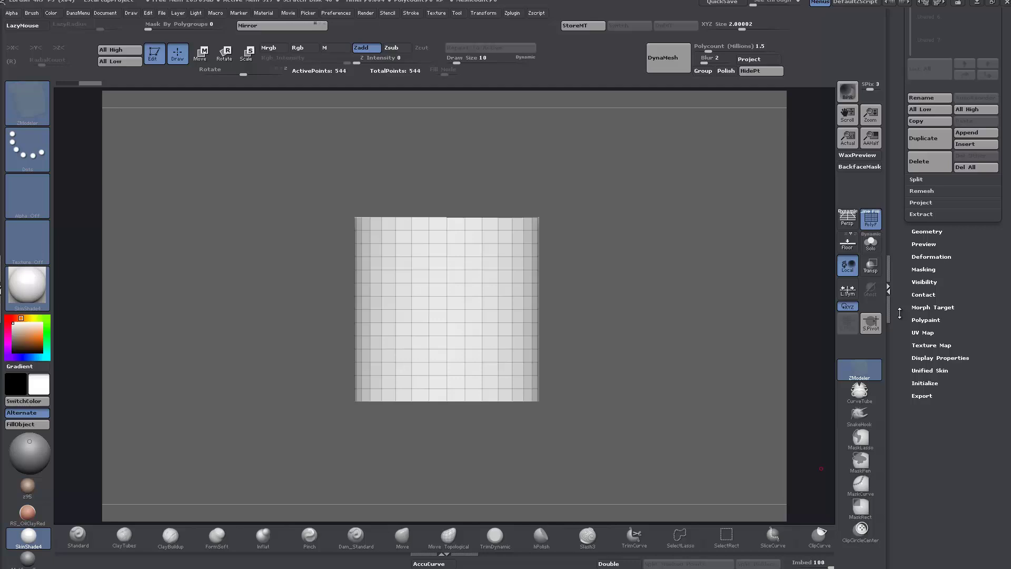
pyautogui.click(923, 383)
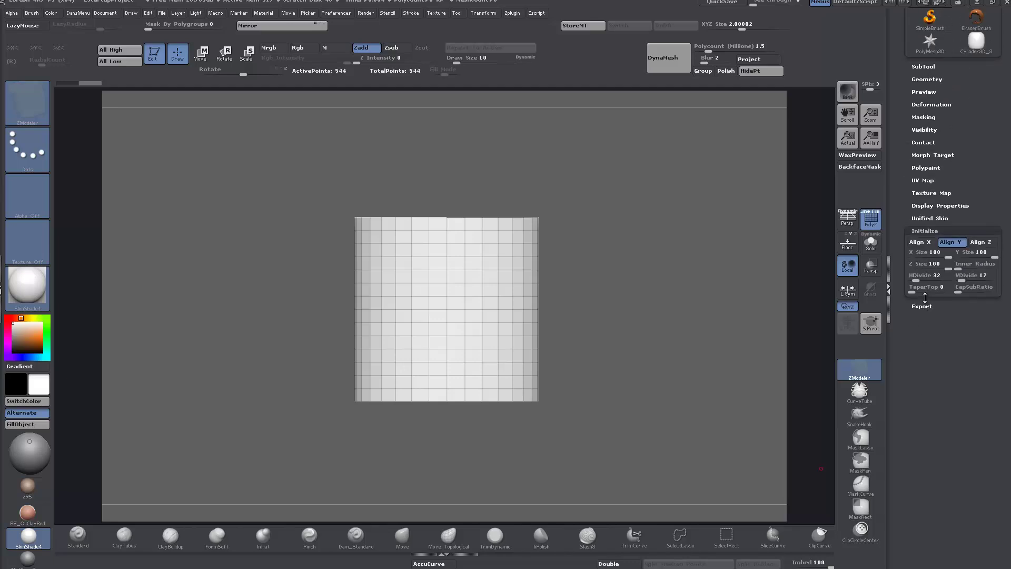
pyautogui.moveTo(919, 280); pyautogui.dragTo(913, 280)
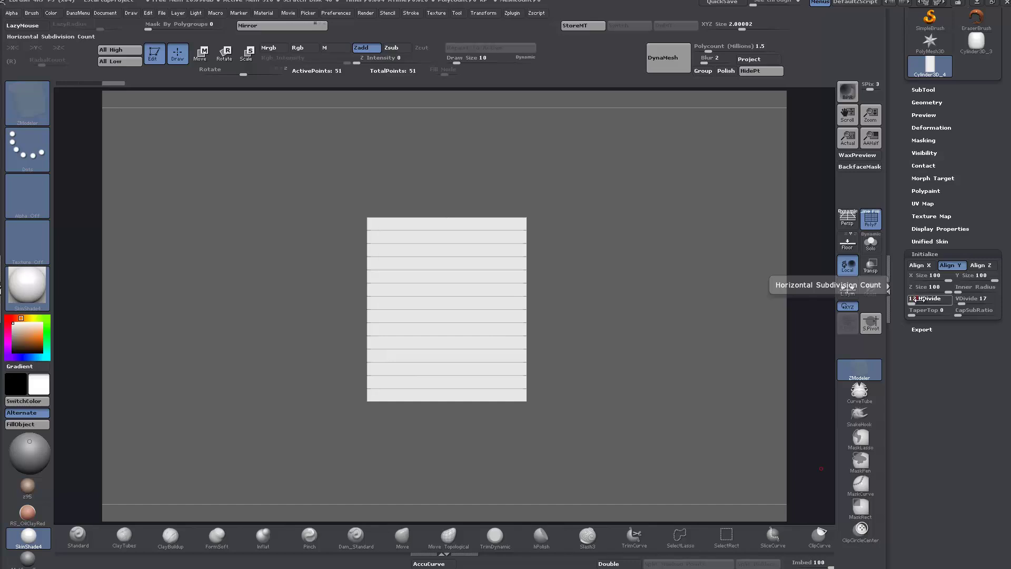
pyautogui.moveTo(919, 299); pyautogui.dragTo(920, 299)
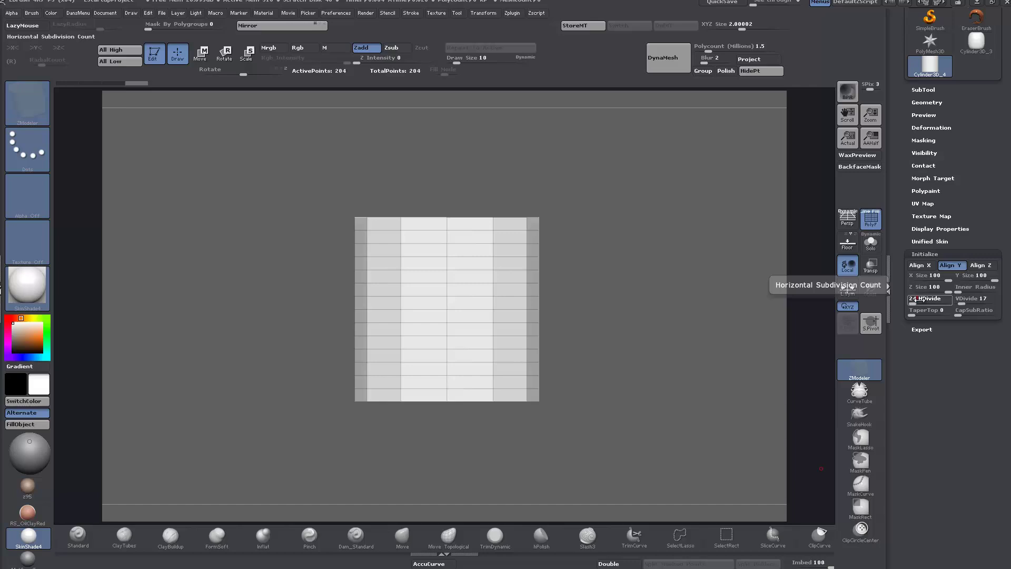
pyautogui.click(920, 299)
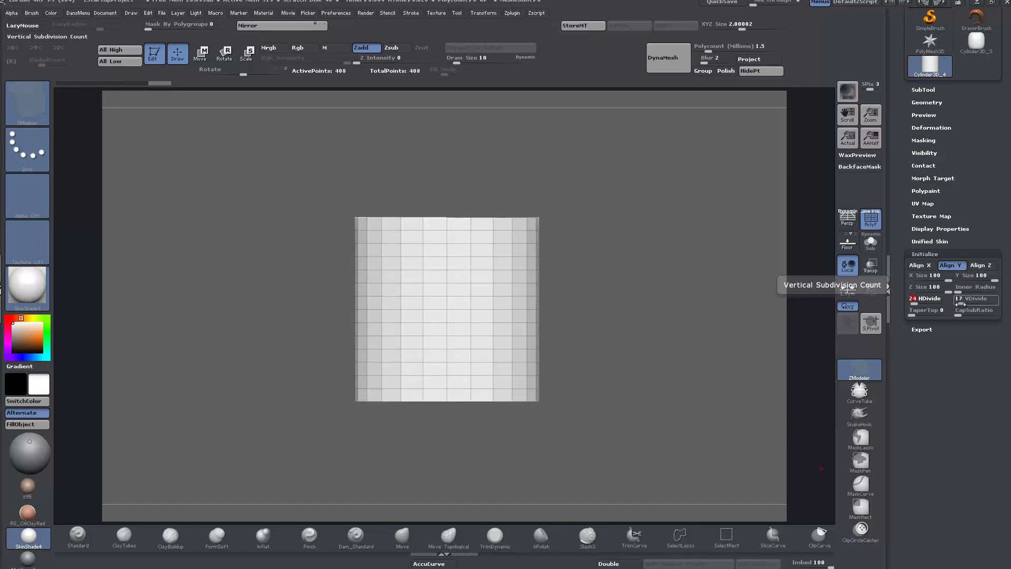
pyautogui.moveTo(962, 305); pyautogui.dragTo(946, 305)
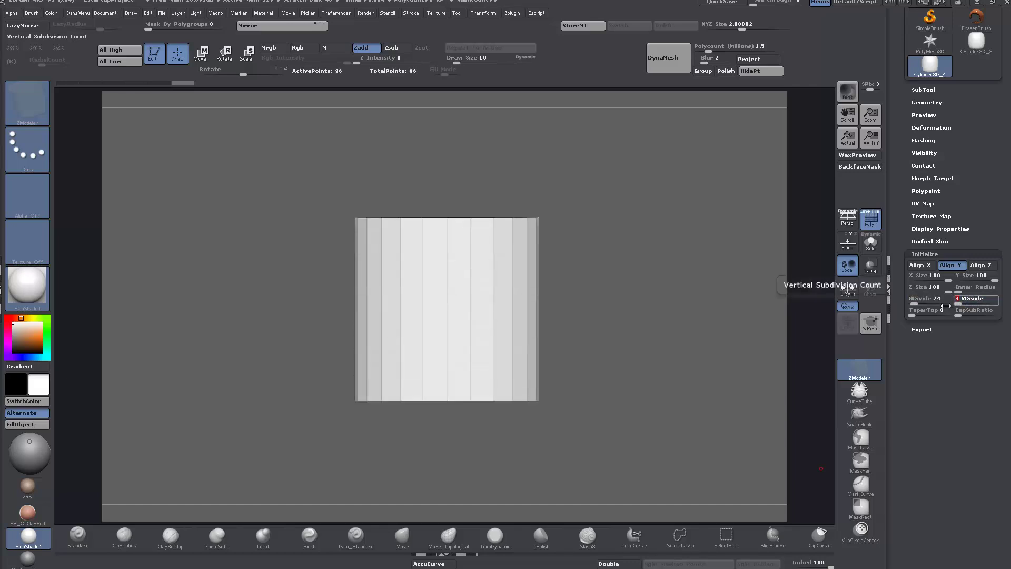
pyautogui.scroll(5, 950, 295)
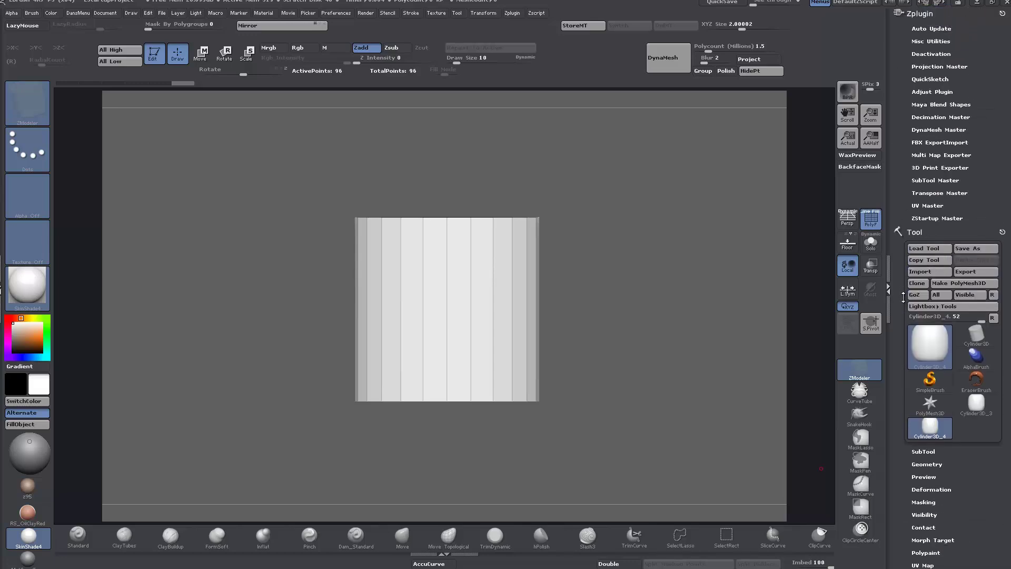
# Convert the cylinder to a PolyMesh3D, trying and undoing a curve clip on its top
pyautogui.click(952, 285)
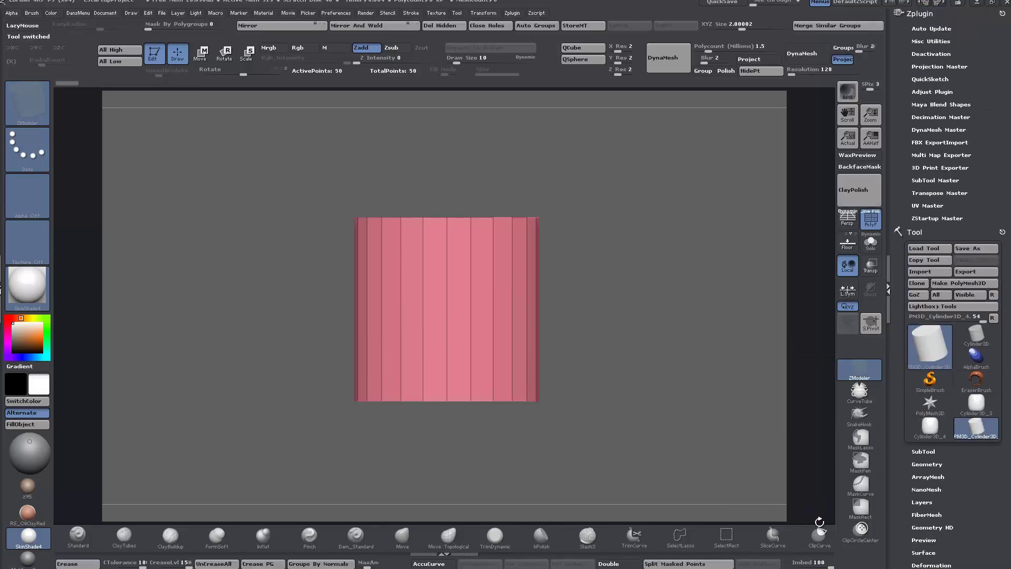
pyautogui.click(819, 538)
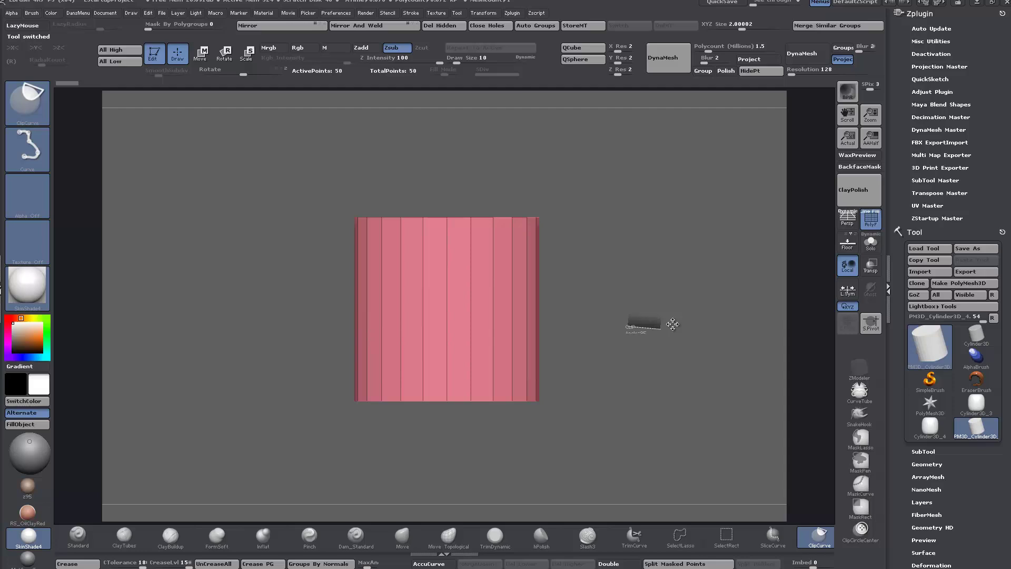
pyautogui.moveTo(241, 332)
pyautogui.keyDown('ctrl'); pyautogui.keyDown('shift'); pyautogui.mouseDown()
pyautogui.moveTo(530, 327)
pyautogui.moveTo(731, 355)
pyautogui.mouseUp(); pyautogui.keyUp('shift'); pyautogui.keyUp('ctrl')
pyautogui.hotkey('ctrl', 'z')
# Squash the polymesh cylinder vertically into a flat 24-sided disc
pyautogui.click(200, 55)
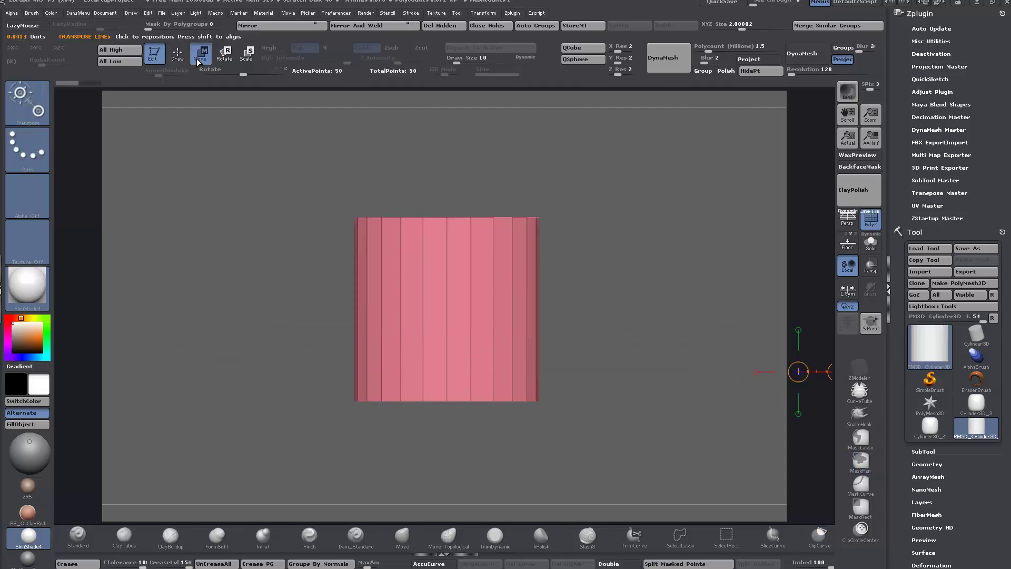
pyautogui.moveTo(447, 397)
pyautogui.mouseDown()
pyautogui.moveTo(445, 158)
pyautogui.moveTo(440, 347)
pyautogui.mouseUp()
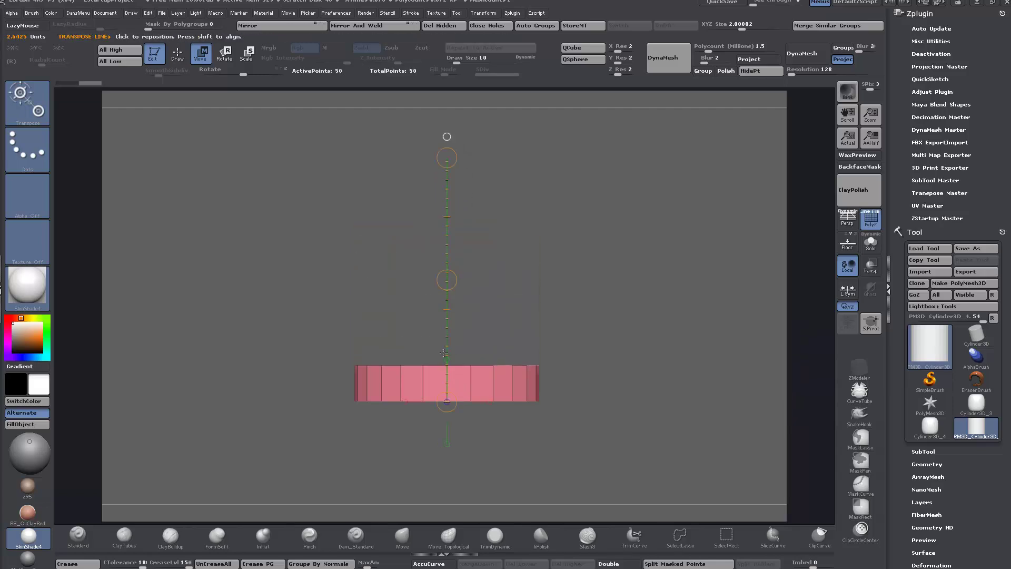
pyautogui.moveTo(635, 295); pyautogui.dragTo(601, 379)
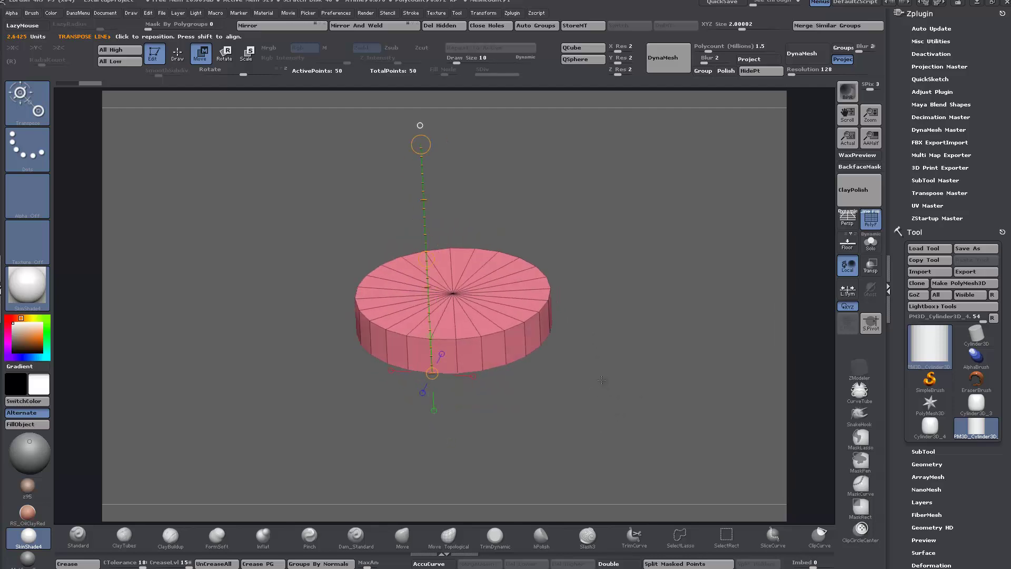
# In ZModeler, enable Y-axis radial symmetry with a RadialCount of 12
pyautogui.click(179, 54)
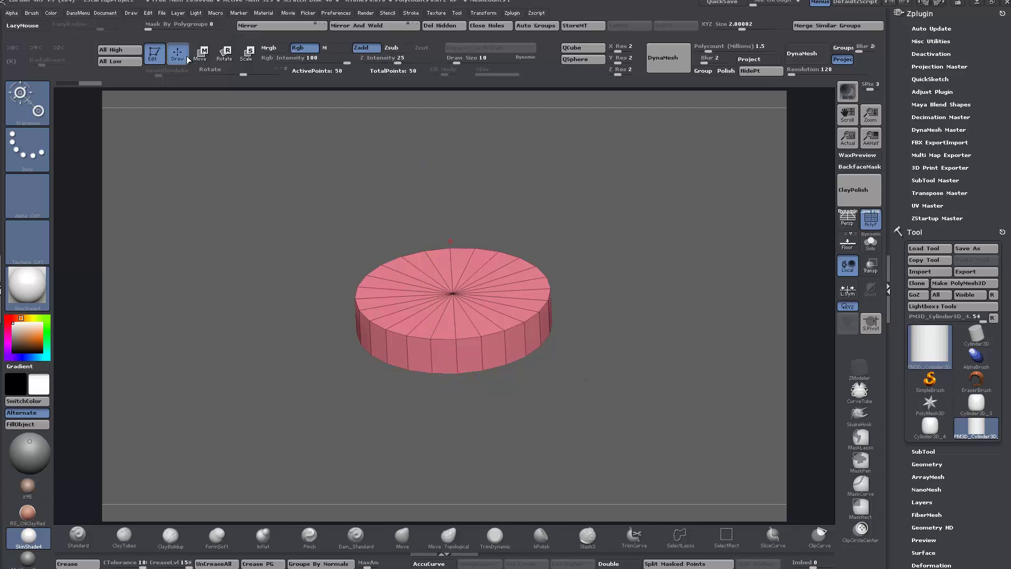
pyautogui.press('x')
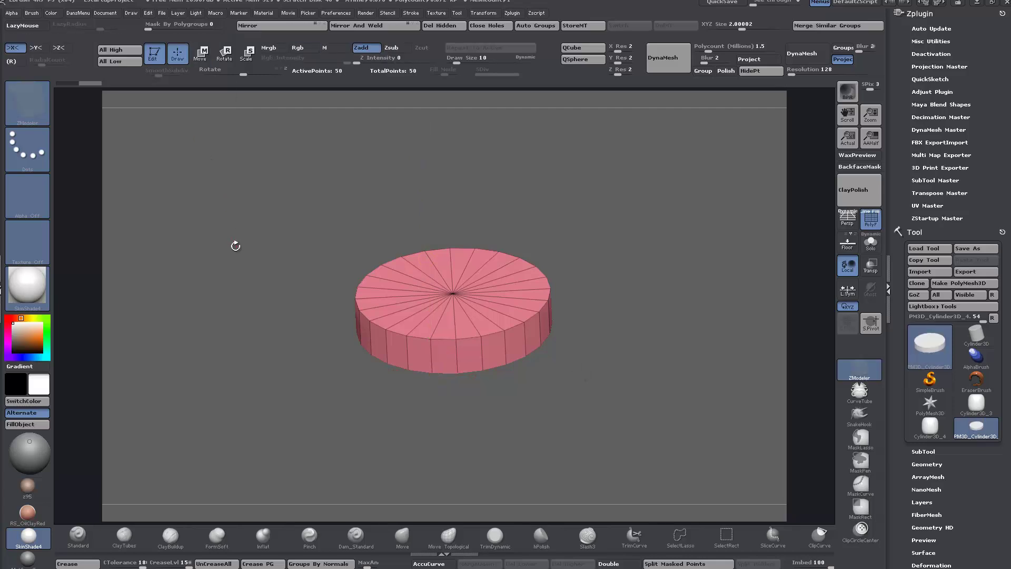
pyautogui.click(15, 61)
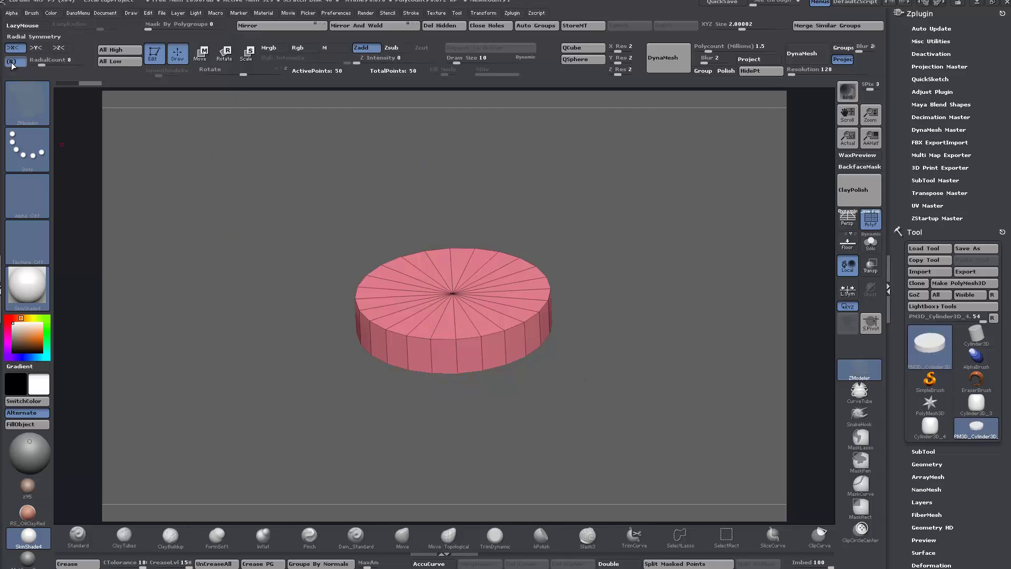
pyautogui.click(36, 48)
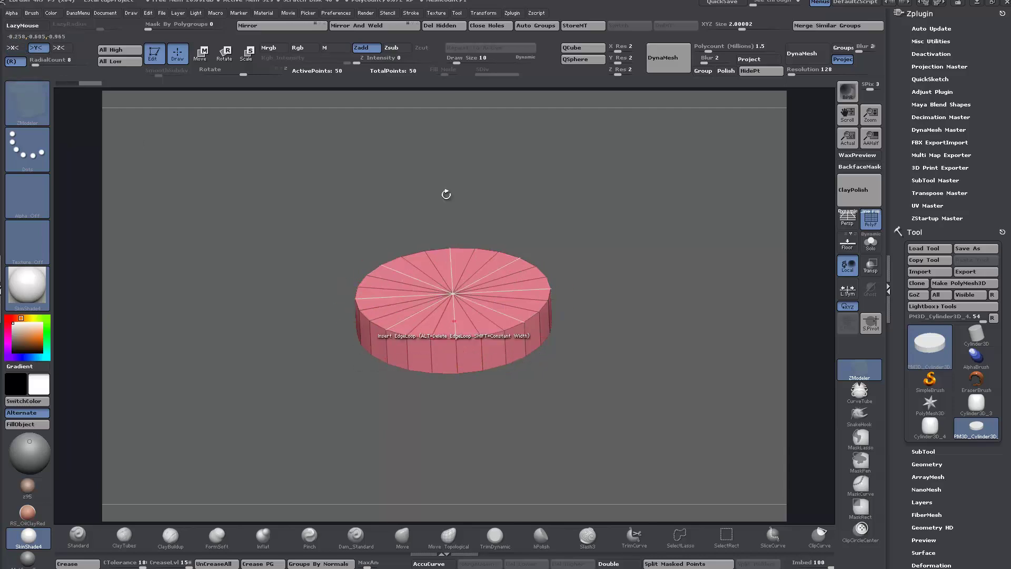
pyautogui.click(50, 60)
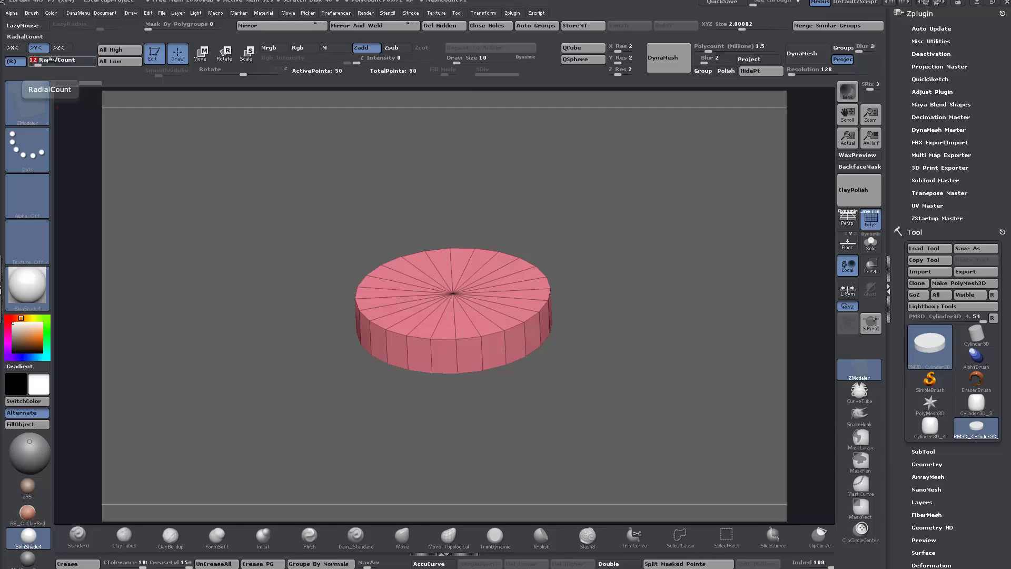
pyautogui.press('Return')
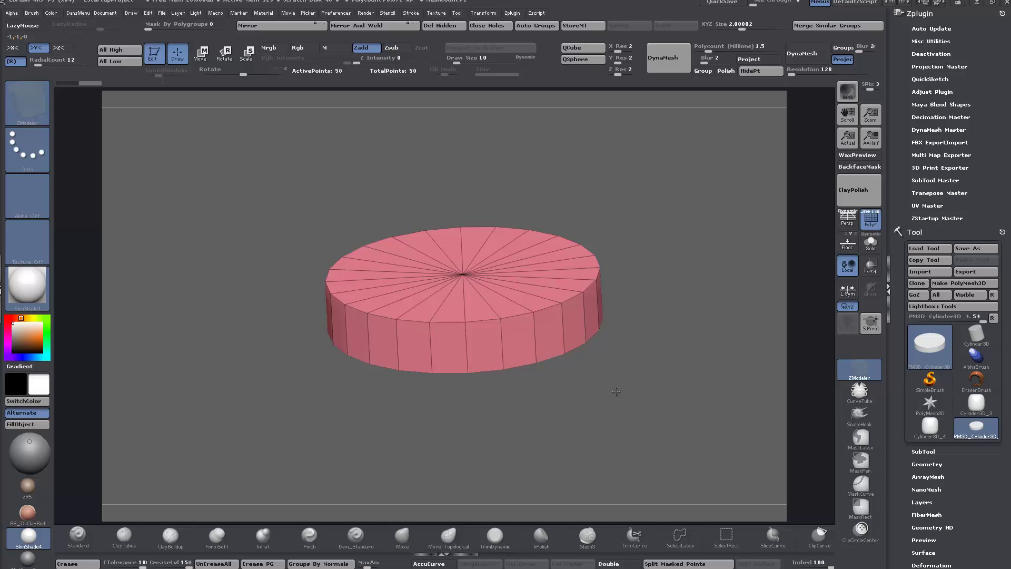
# Insert two edge loops around the disc's side, near its top and bottom
pyautogui.moveTo(616, 392); pyautogui.dragTo(506, 363)
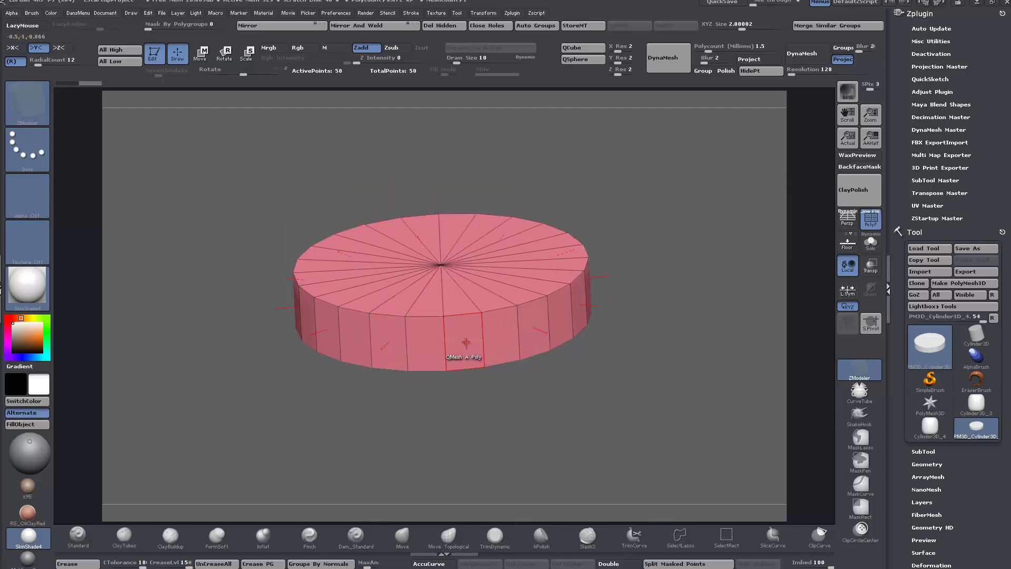
pyautogui.moveTo(602, 429); pyautogui.dragTo(609, 427)
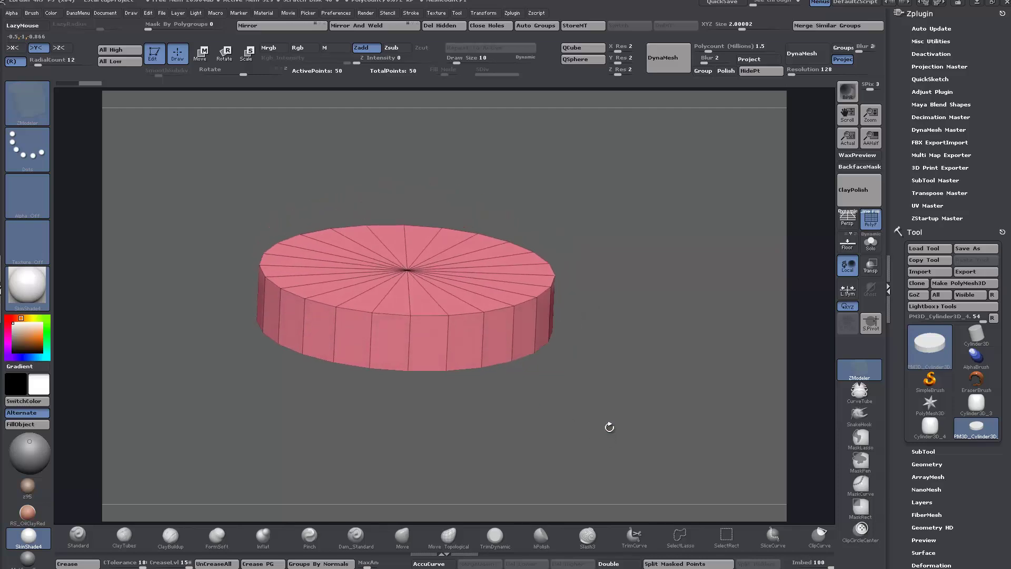
pyautogui.click(484, 322)
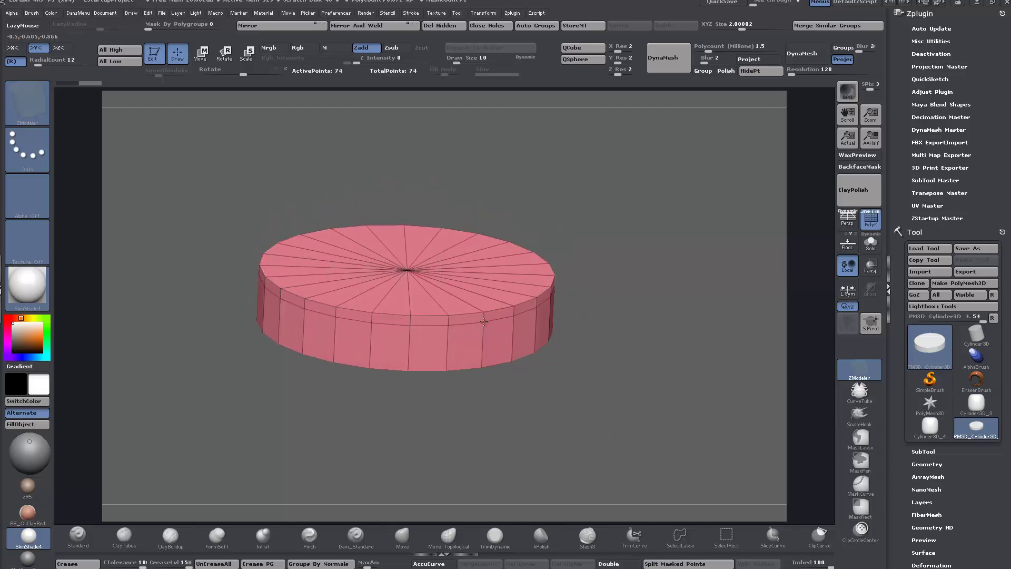
pyautogui.click(481, 359)
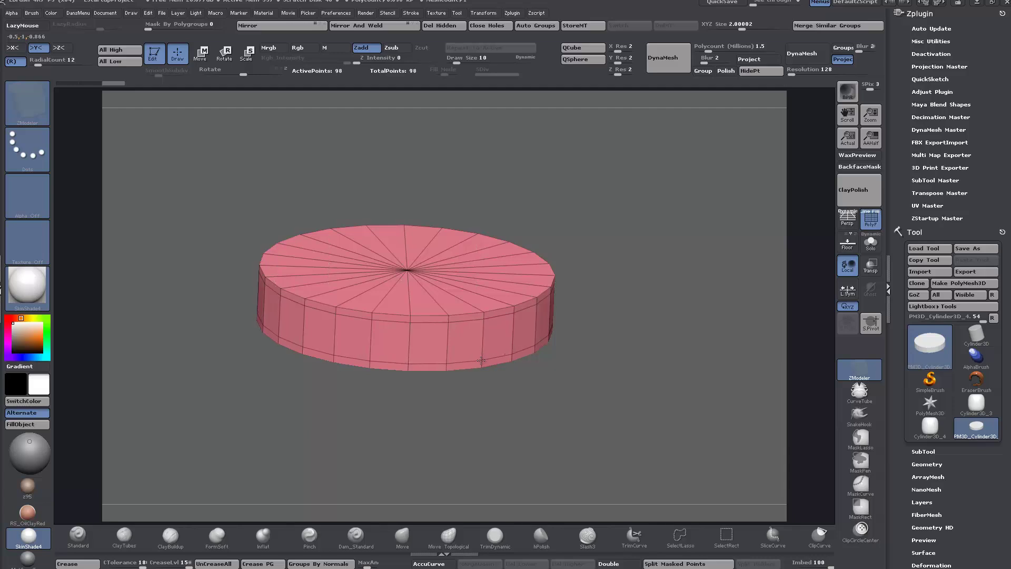
# QMesh-extrude twelve spokes from the disc's side faces and lengthen them further outward
pyautogui.moveTo(463, 339); pyautogui.dragTo(761, 445)
pyautogui.moveTo(680, 426); pyautogui.dragTo(595, 439)
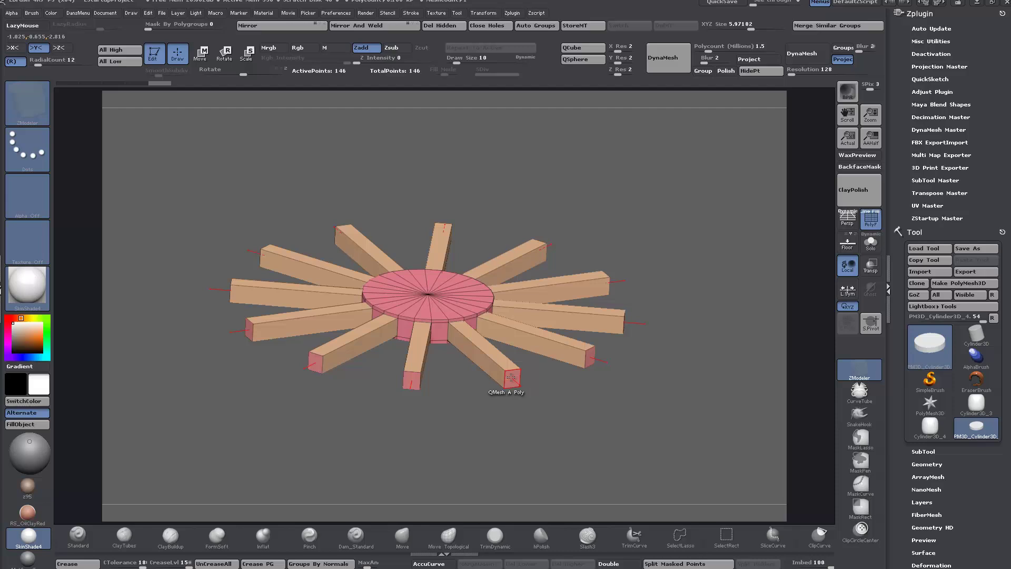
pyautogui.press('shift')
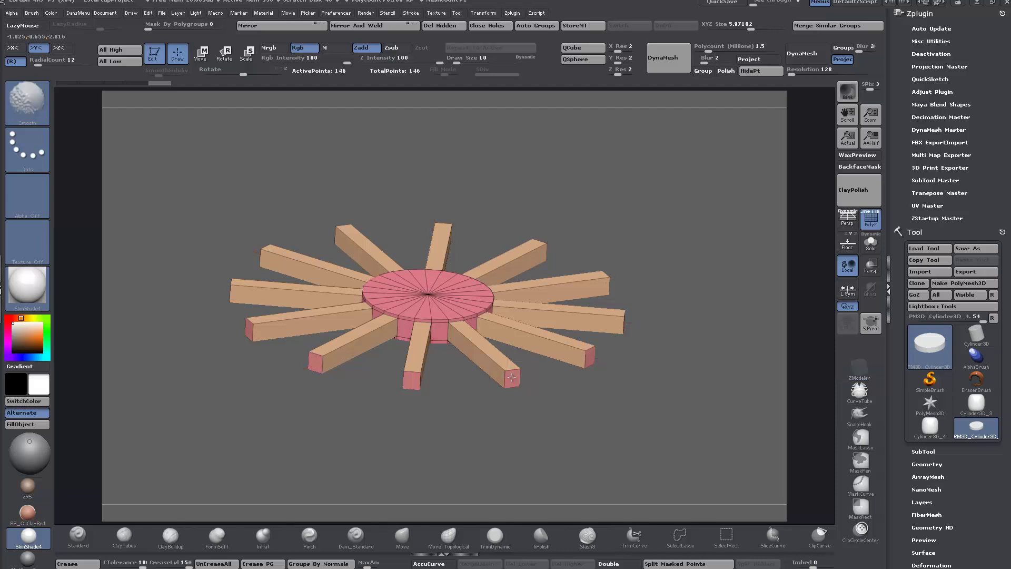
pyautogui.moveTo(527, 389)
pyautogui.mouseDown()
pyautogui.moveTo(663, 482)
pyautogui.moveTo(602, 437)
pyautogui.mouseUp()
pyautogui.moveTo(727, 402); pyautogui.dragTo(701, 440)
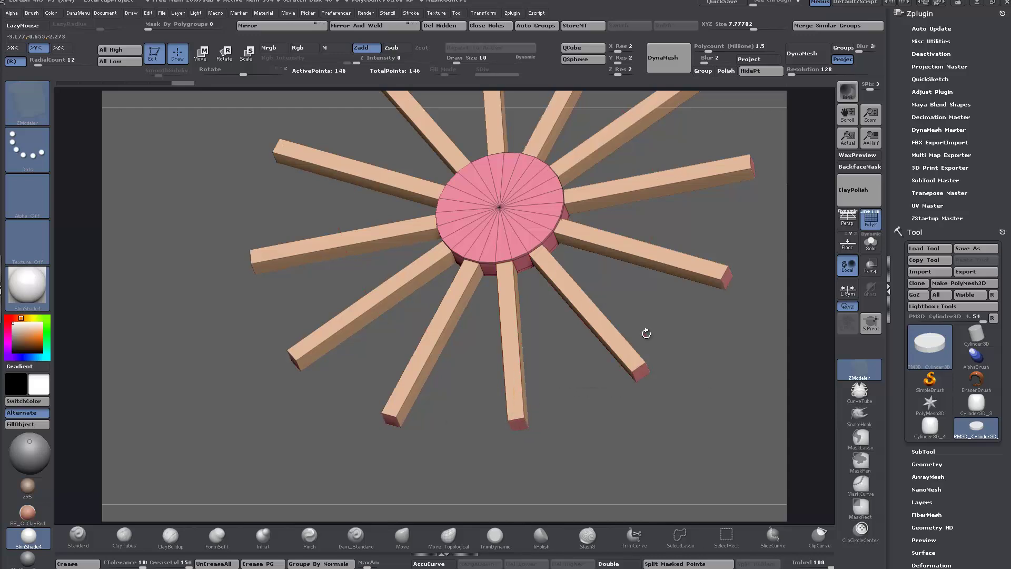
# Extrude a short right-angled segment from each spoke tip, redoing and adjusting it back in
pyautogui.moveTo(579, 393); pyautogui.dragTo(607, 406)
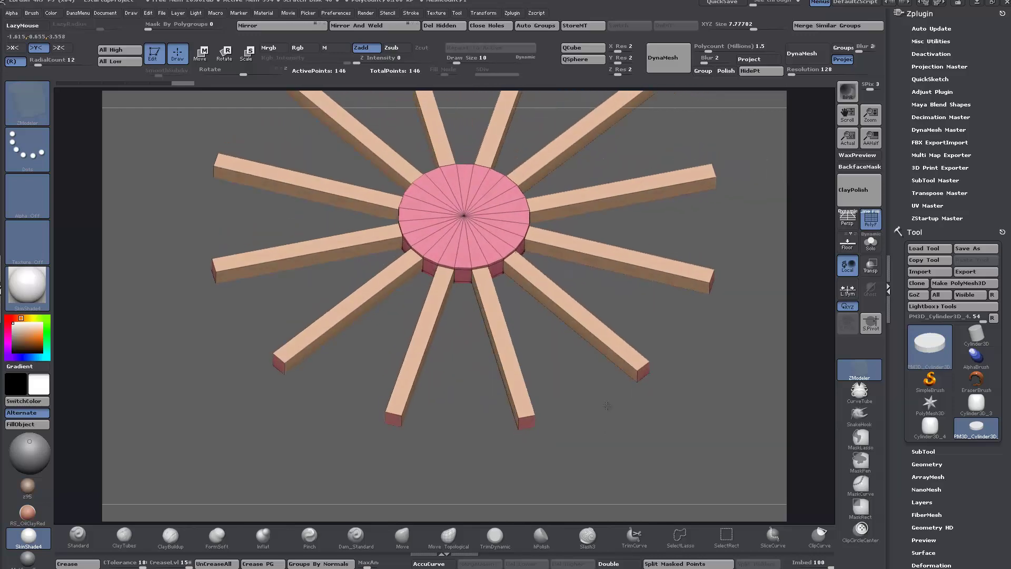
pyautogui.press('shift')
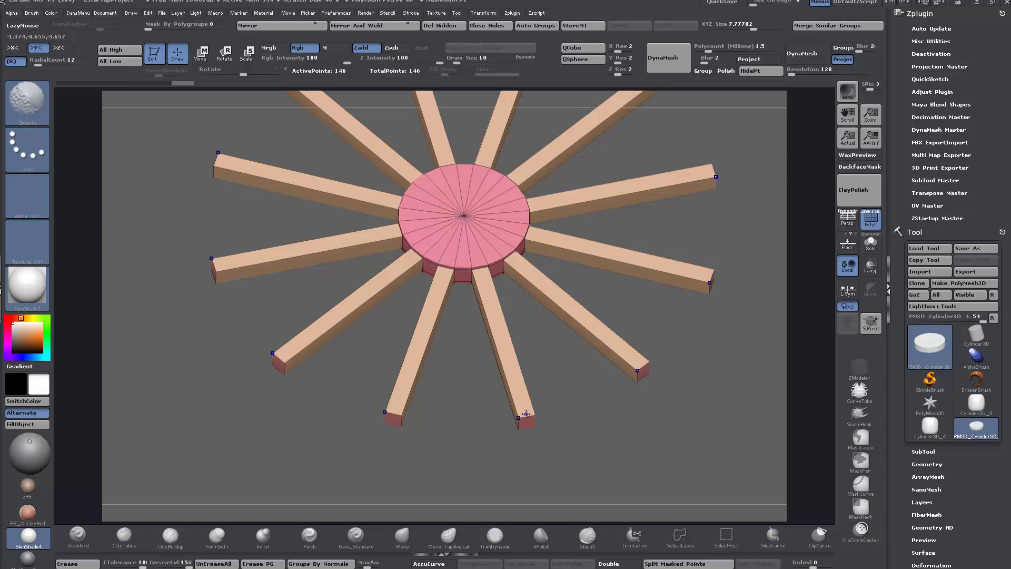
pyautogui.moveTo(527, 422); pyautogui.dragTo(528, 423)
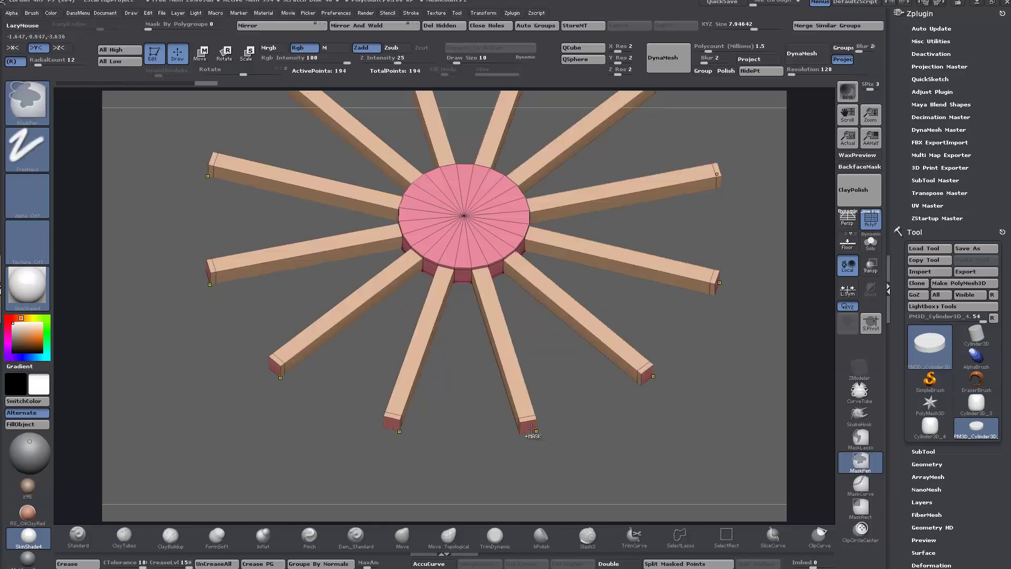
pyautogui.hotkey('ctrl', 'z')
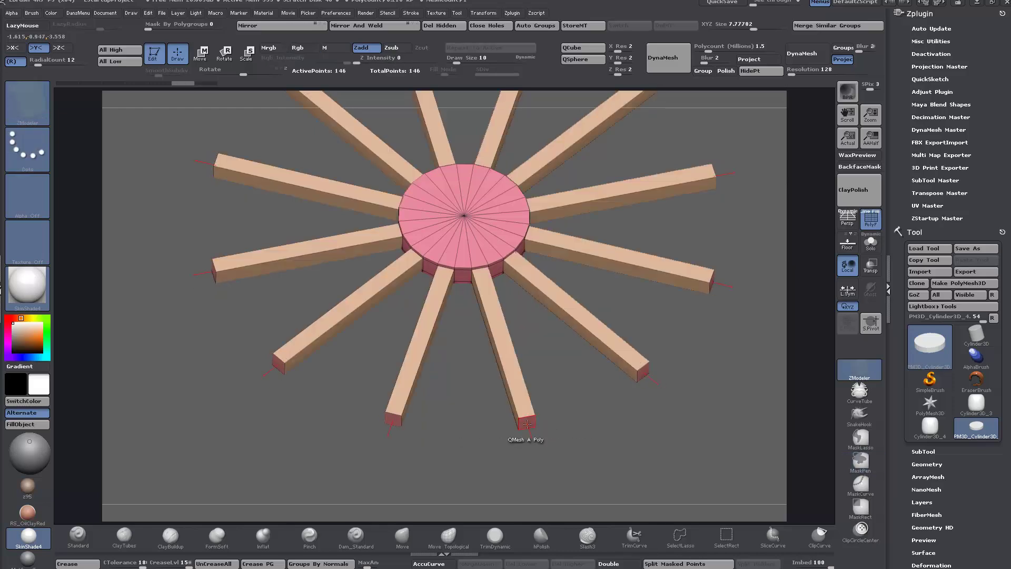
pyautogui.hotkey('ctrl', 'shift', 'z')
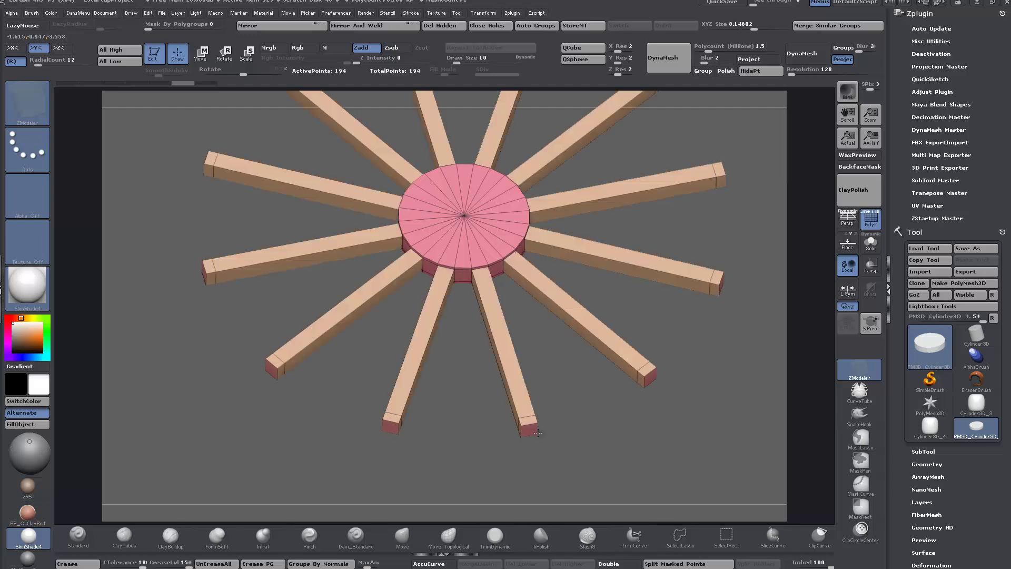
pyautogui.moveTo(537, 430); pyautogui.dragTo(667, 461)
# Pull the spoke tip points into line using Point Move with Infinite Depth
pyautogui.keyDown('alt'); pyautogui.moveTo(620, 412); pyautogui.dragTo(652, 385); pyautogui.keyUp('alt')
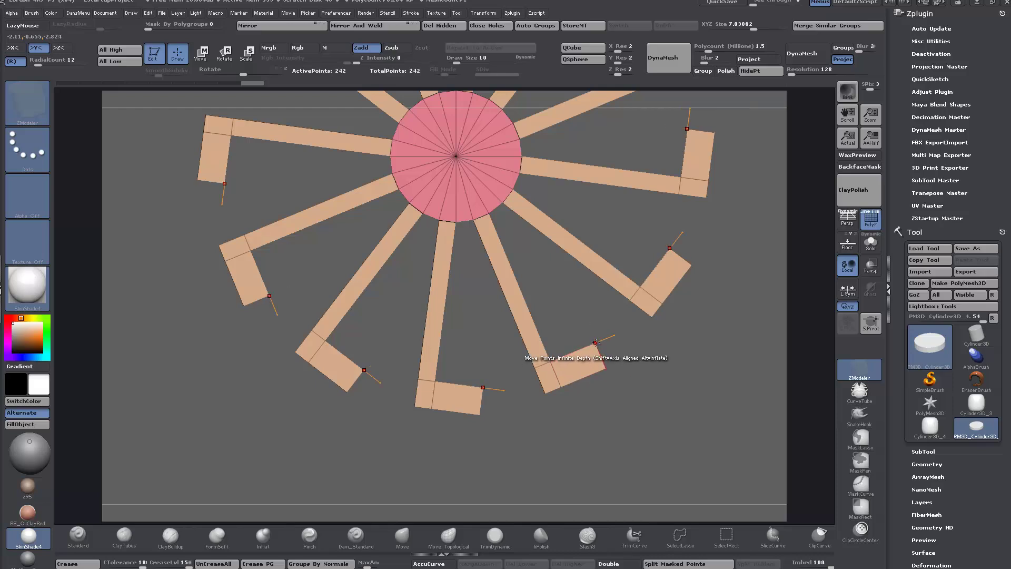
pyautogui.press('space')
pyautogui.click(507, 429)
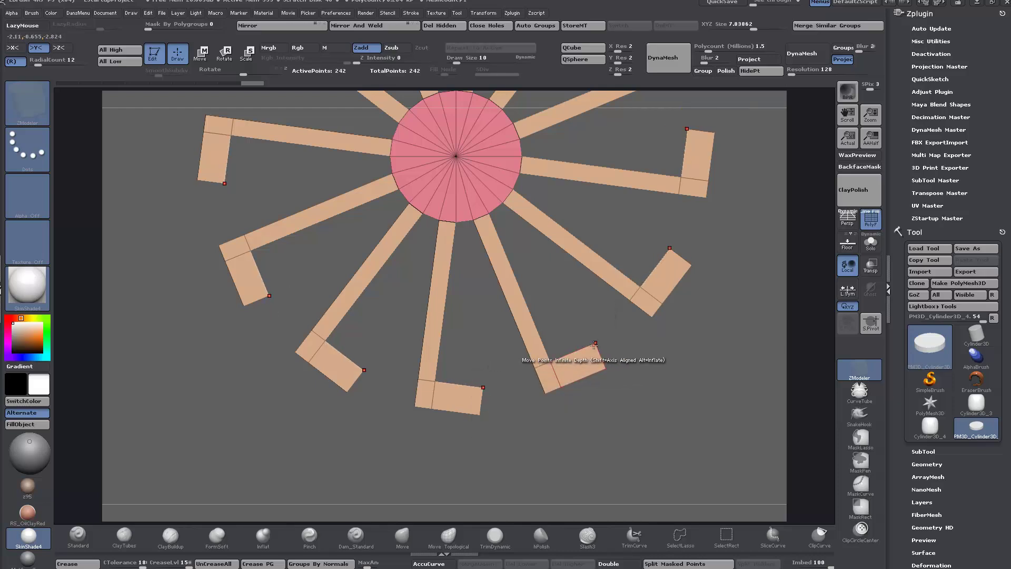
pyautogui.moveTo(623, 367); pyautogui.dragTo(645, 358)
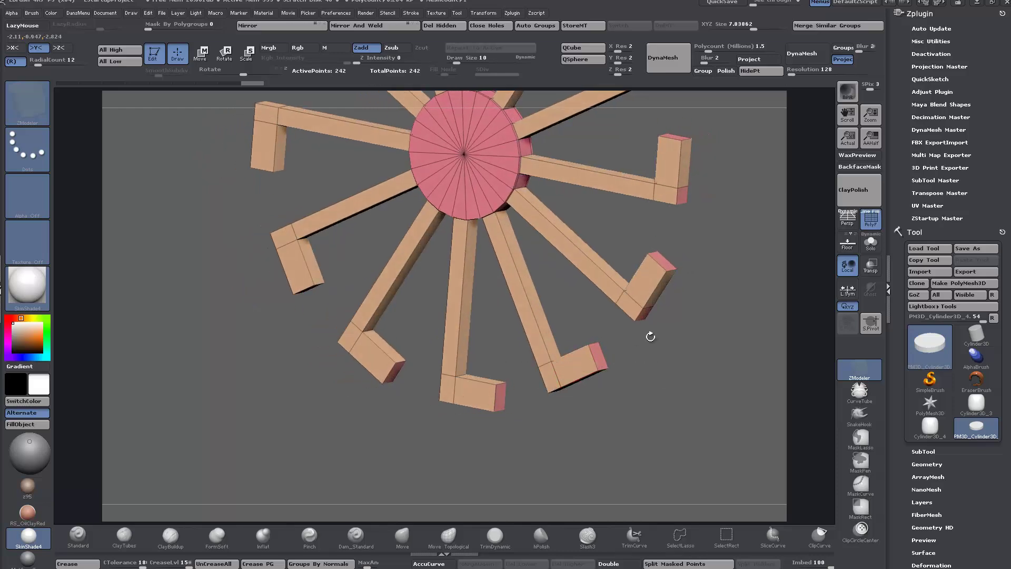
pyautogui.keyDown('shift'); pyautogui.moveTo(605, 415); pyautogui.dragTo(616, 353); pyautogui.keyUp('shift')
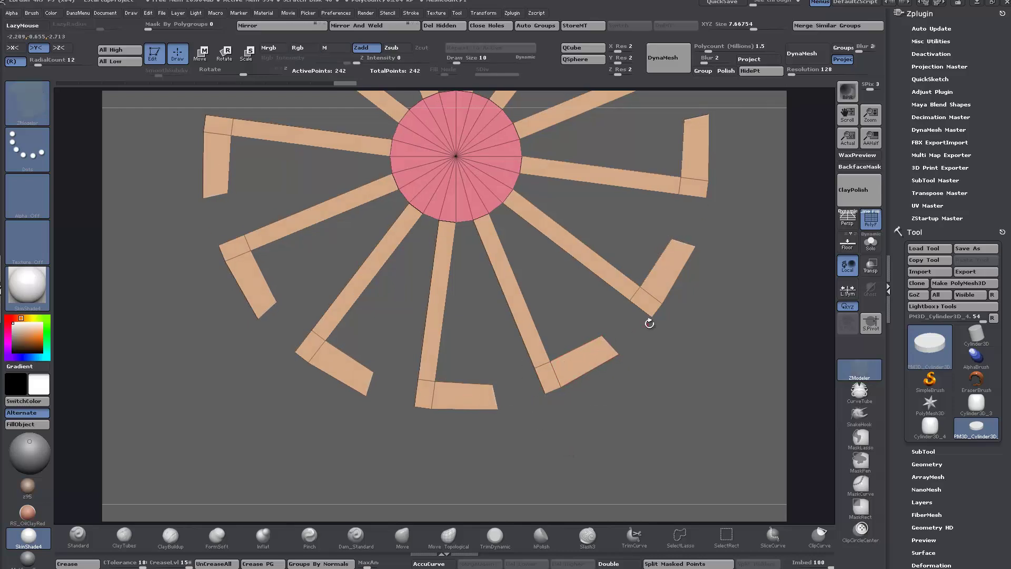
pyautogui.moveTo(618, 353); pyautogui.dragTo(620, 354)
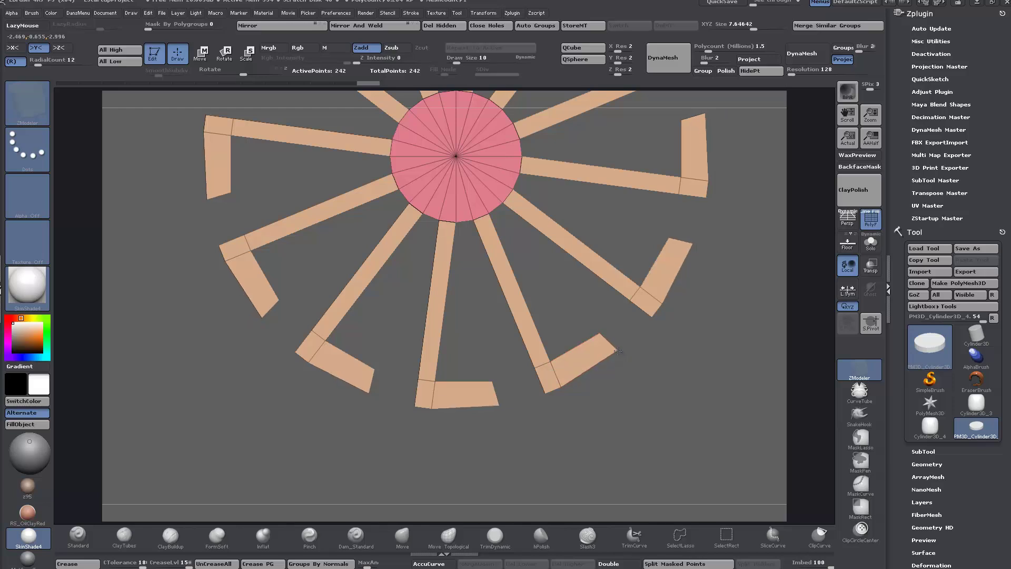
pyautogui.moveTo(619, 354); pyautogui.dragTo(608, 337, button='right')
# Join the spoke tips into a continuous rim and mask everything except the rim segments
pyautogui.click(609, 337)
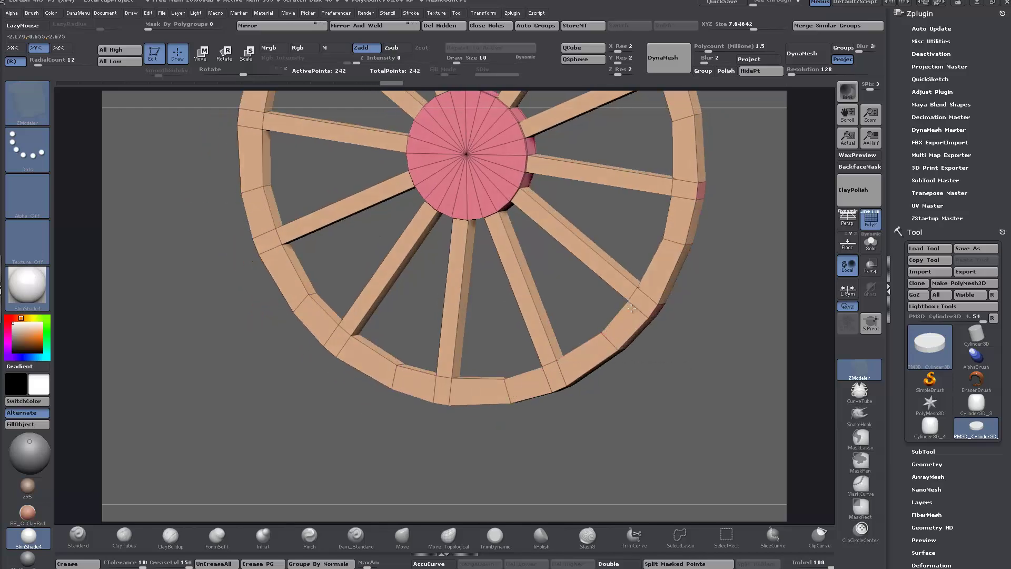
pyautogui.moveTo(636, 384)
pyautogui.mouseDown(button='right')
pyautogui.moveTo(656, 376)
pyautogui.moveTo(639, 379)
pyautogui.mouseUp(button='right')
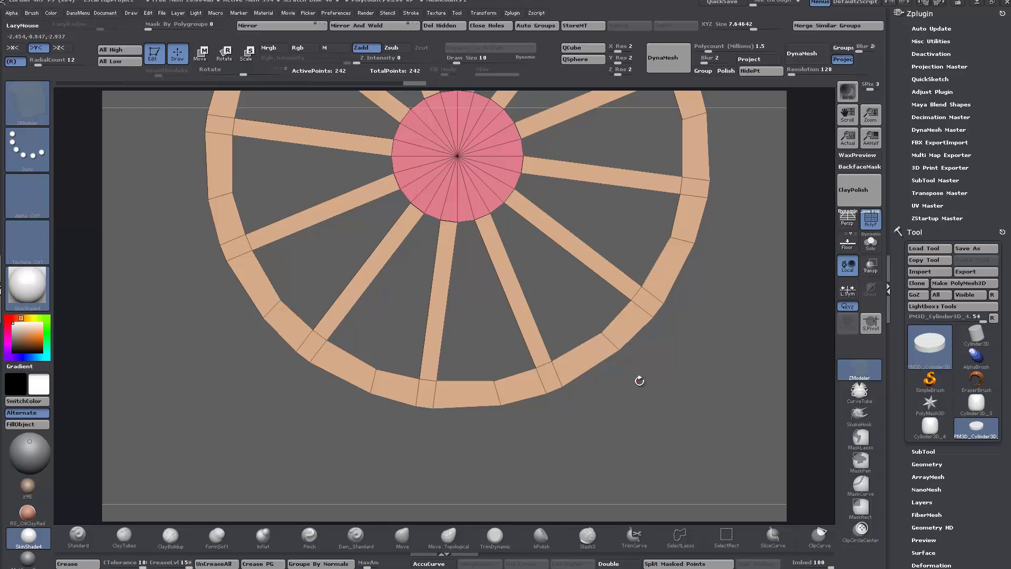
pyautogui.press('ctrl')
pyautogui.keyDown('ctrl'); pyautogui.click(604, 350); pyautogui.keyUp('ctrl')
pyautogui.keyDown('ctrl'); pyautogui.click(648, 393); pyautogui.keyUp('ctrl')
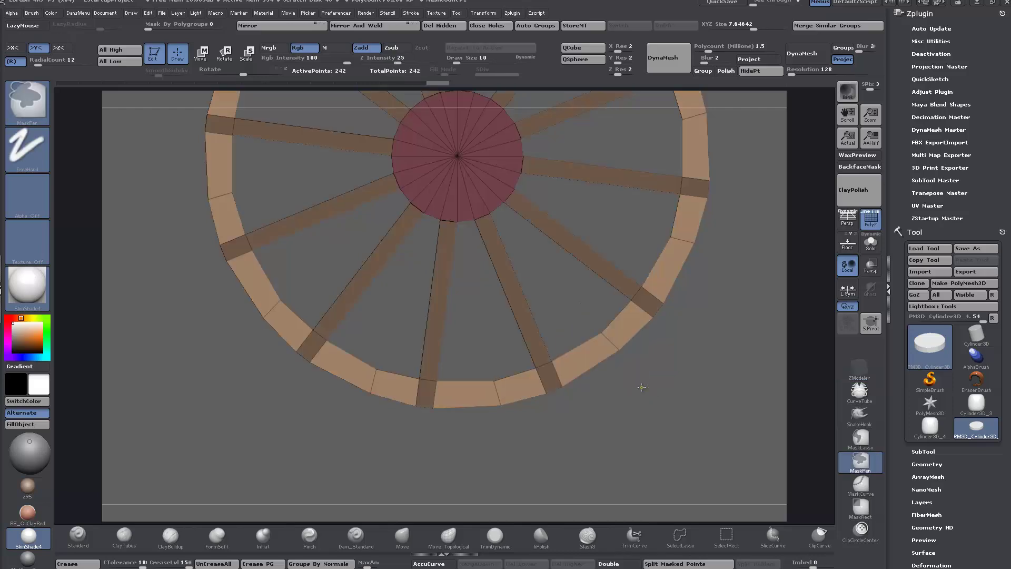
# Nudge the unmasked rim segments with a Transpose move, clear the mask, and reselect ZModeler
pyautogui.click(200, 53)
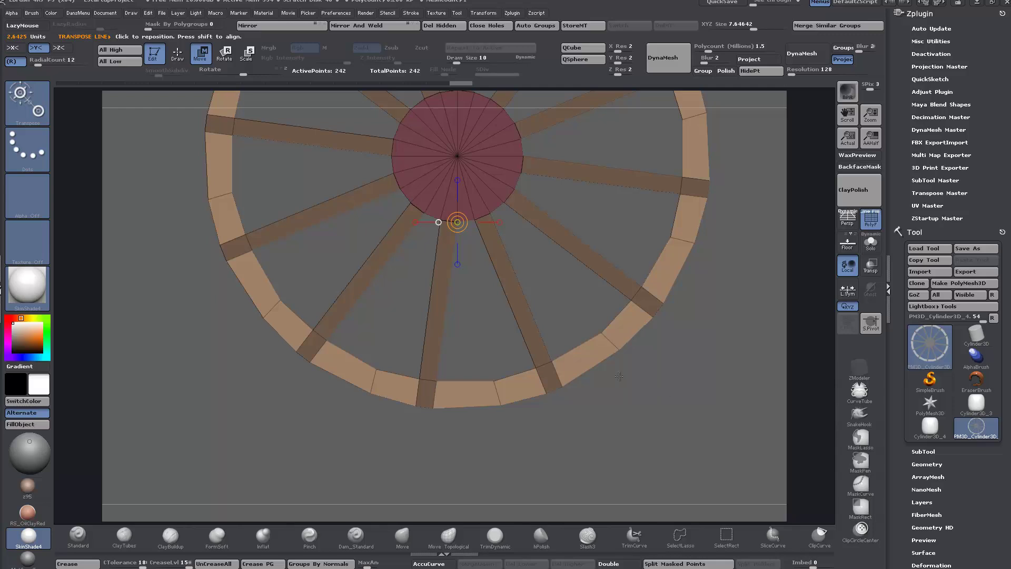
pyautogui.moveTo(619, 376); pyautogui.dragTo(700, 479)
pyautogui.moveTo(644, 418); pyautogui.dragTo(641, 420)
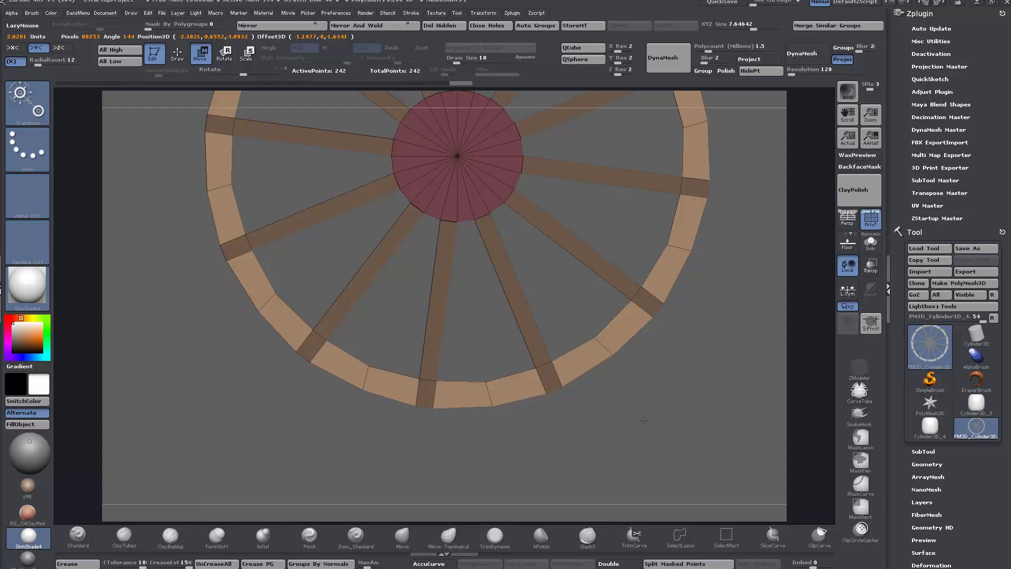
pyautogui.keyDown('ctrl'); pyautogui.click(699, 481); pyautogui.keyUp('ctrl')
pyautogui.press('b')
pyautogui.press('z')
pyautogui.press('m')
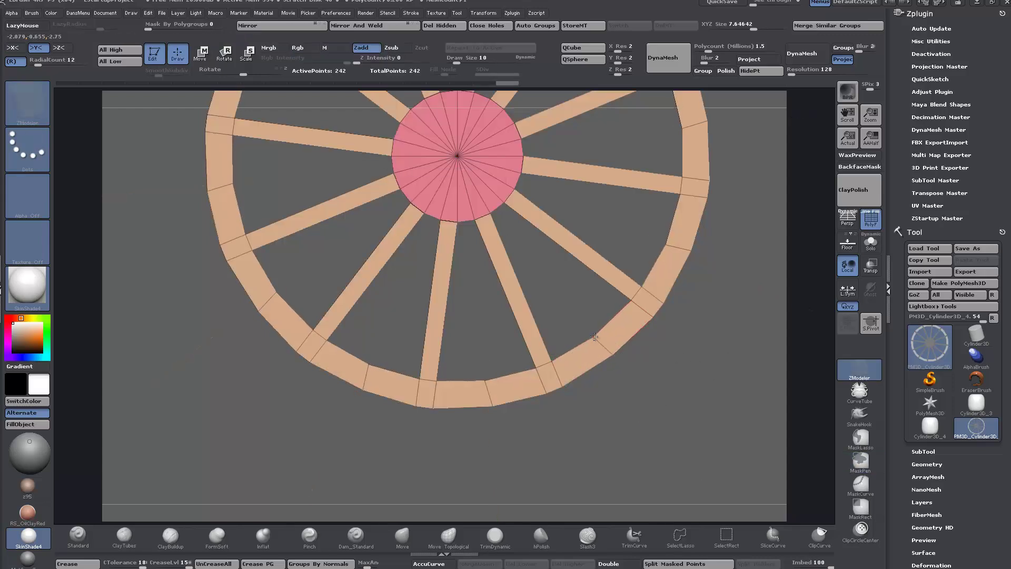
# Orbit and zoom around the wheel to inspect its thick segmented rim from several angles
pyautogui.keyDown('alt'); pyautogui.moveTo(654, 409); pyautogui.dragTo(669, 333); pyautogui.keyUp('alt')
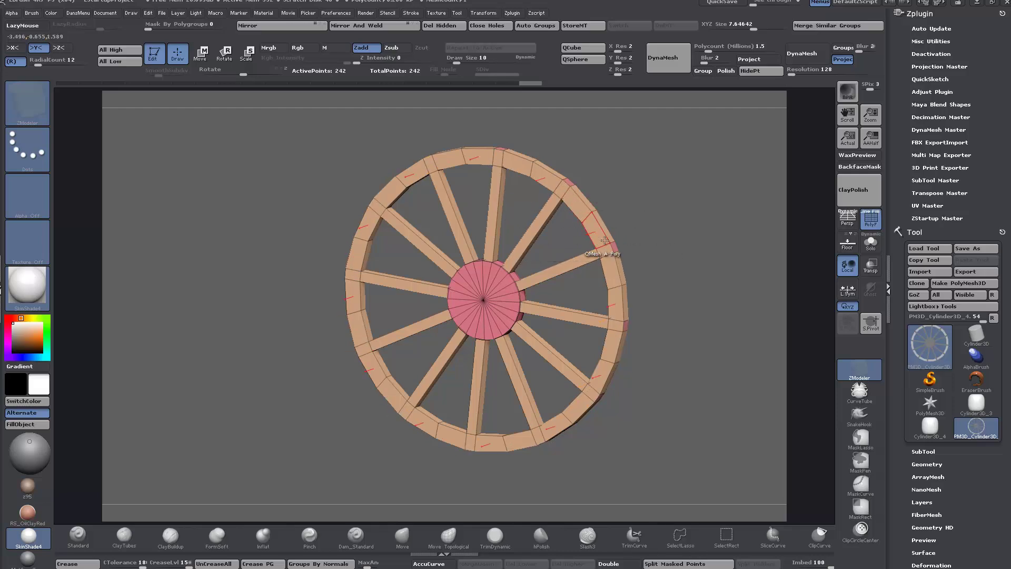
pyautogui.moveTo(652, 293)
pyautogui.mouseDown()
pyautogui.moveTo(668, 262)
pyautogui.moveTo(705, 248)
pyautogui.moveTo(669, 298)
pyautogui.mouseUp()
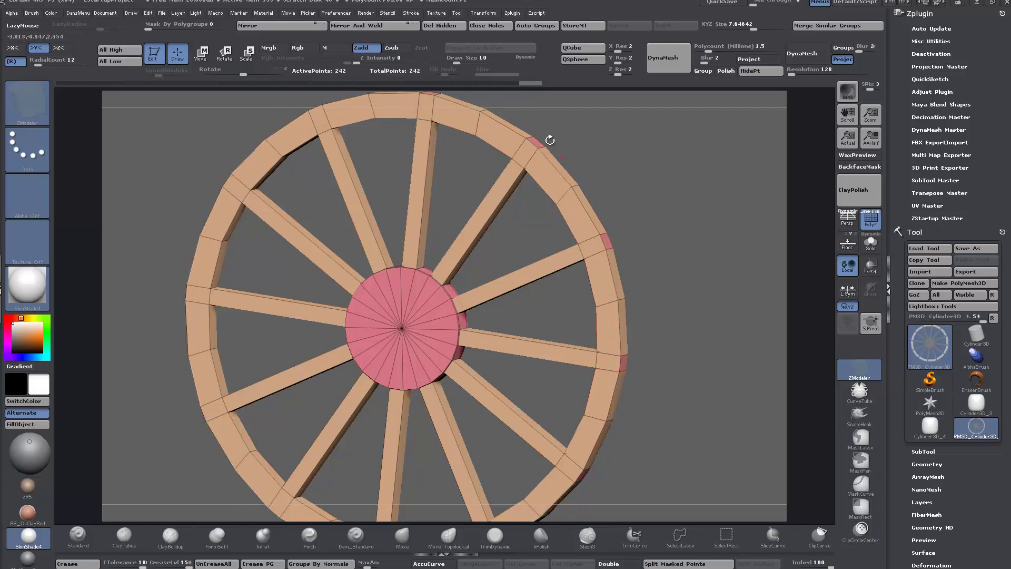
pyautogui.keyDown('ctrl'); pyautogui.moveTo(670, 346); pyautogui.dragTo(677, 315, button='right'); pyautogui.keyUp('ctrl')
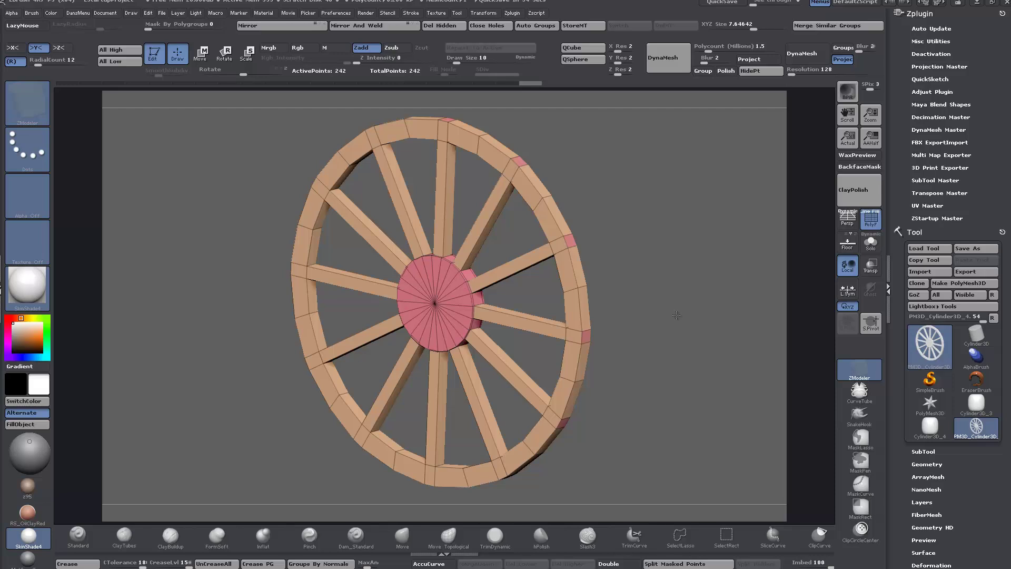
# Crease the wheel's border edges and orbit to check the creases
pyautogui.moveTo(676, 316); pyautogui.dragTo(642, 338)
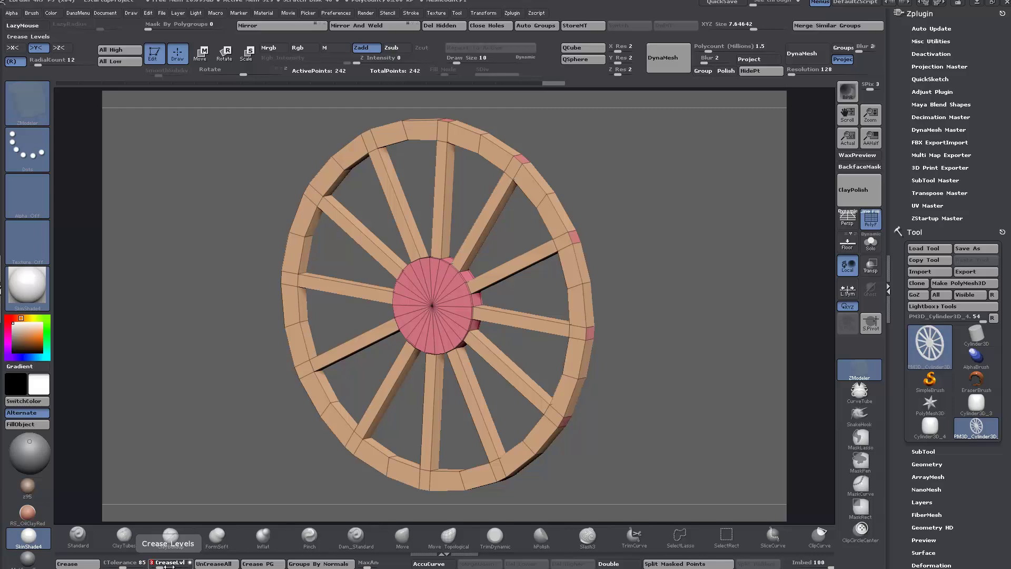
pyautogui.moveTo(158, 278); pyautogui.dragTo(215, 297)
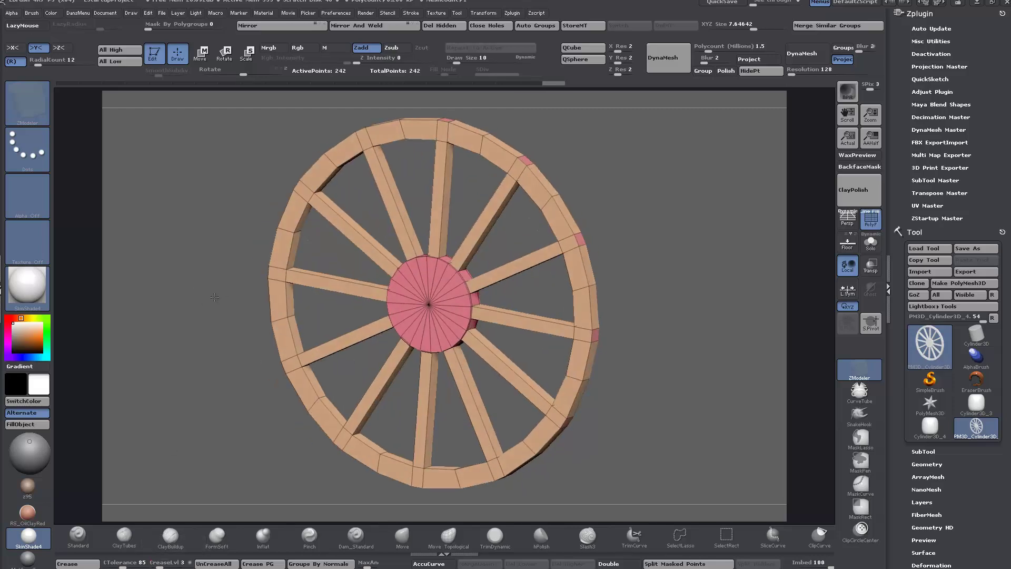
pyautogui.click(74, 563)
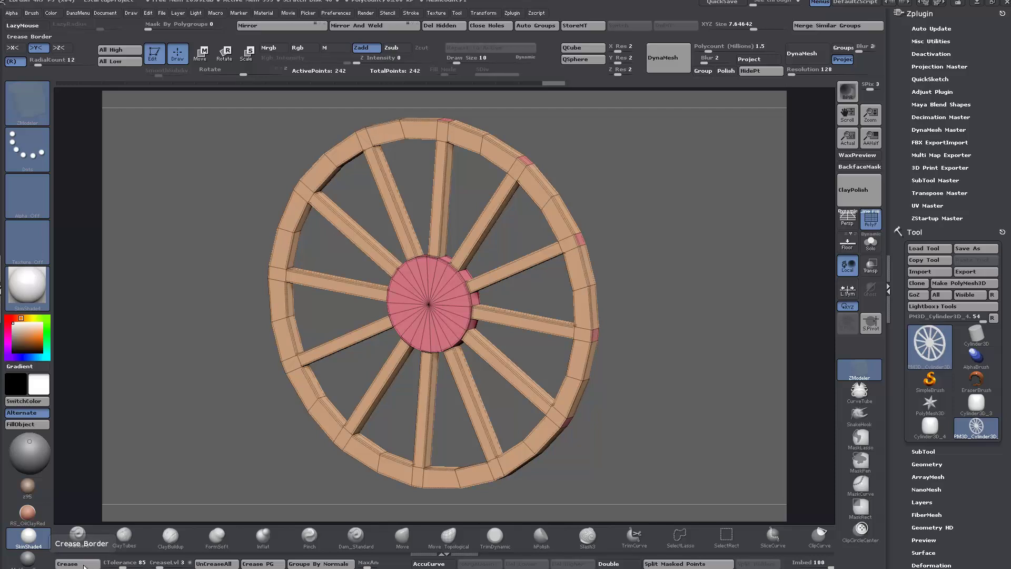
pyautogui.moveTo(169, 368); pyautogui.dragTo(168, 369)
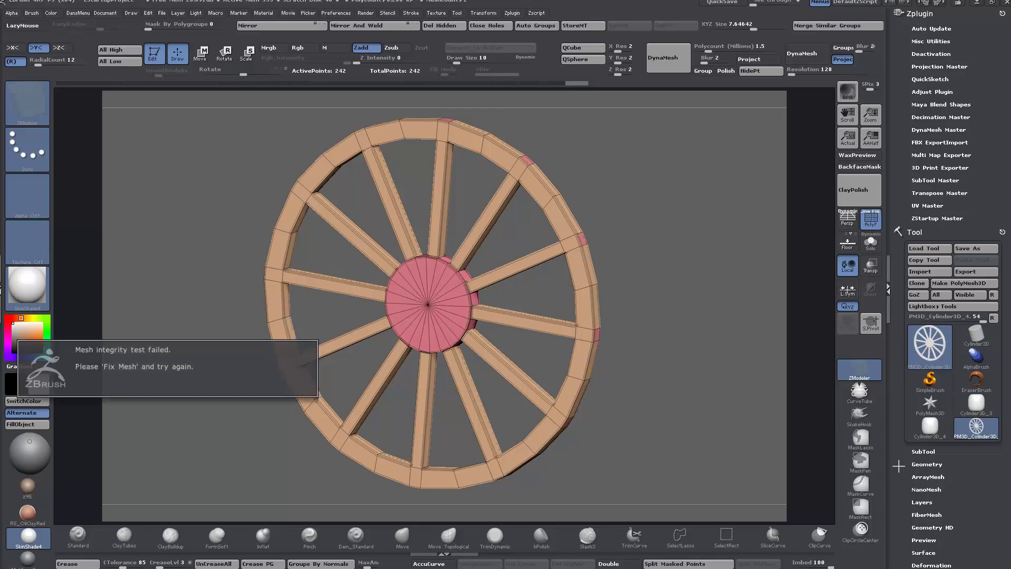
# Delete the wheel's UV map and turn the wheel to face the viewer
pyautogui.moveTo(899, 454); pyautogui.dragTo(901, 386)
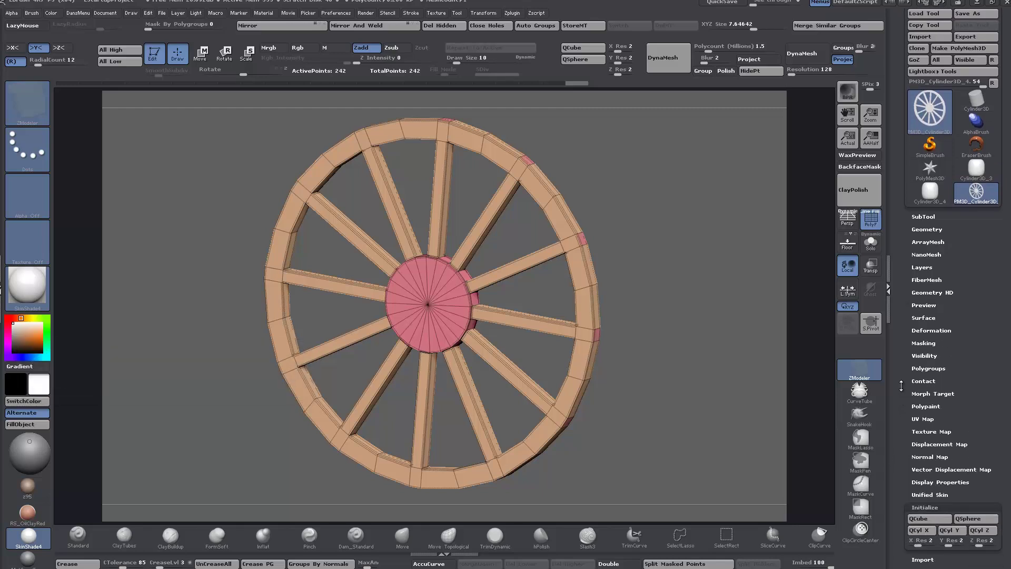
pyautogui.click(915, 419)
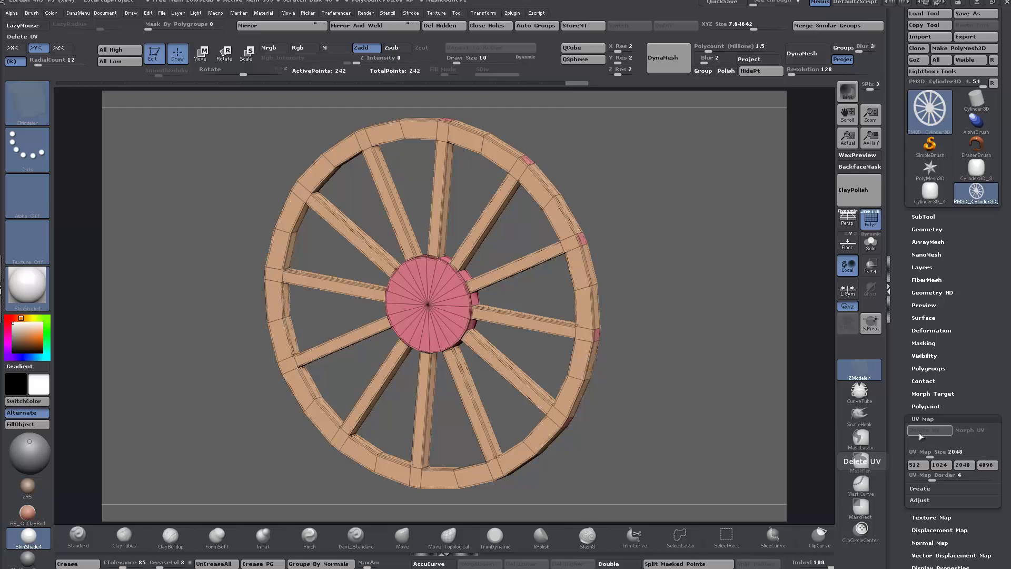
pyautogui.moveTo(620, 283); pyautogui.dragTo(653, 247)
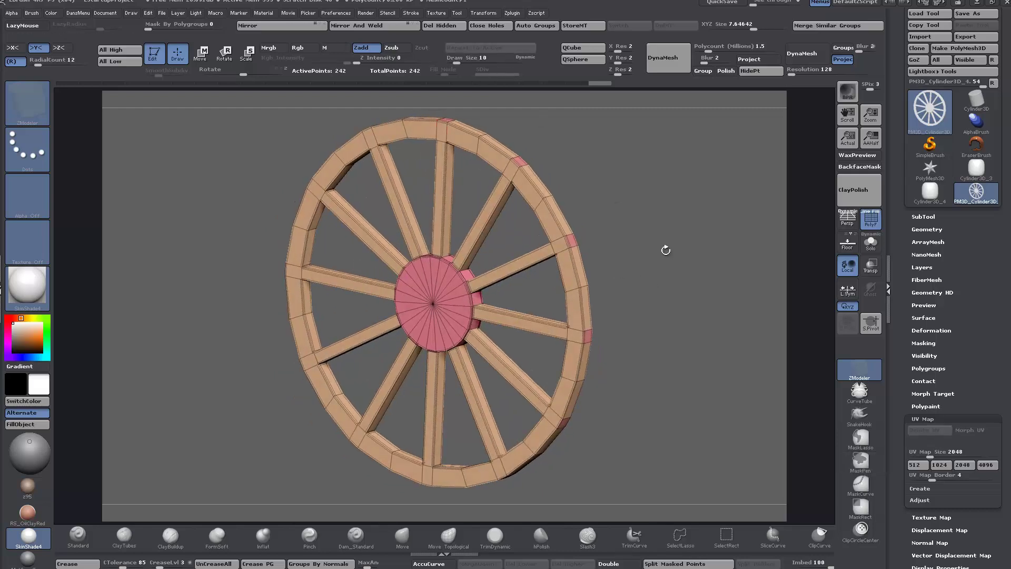
pyautogui.moveTo(507, 237); pyautogui.dragTo(841, 292)
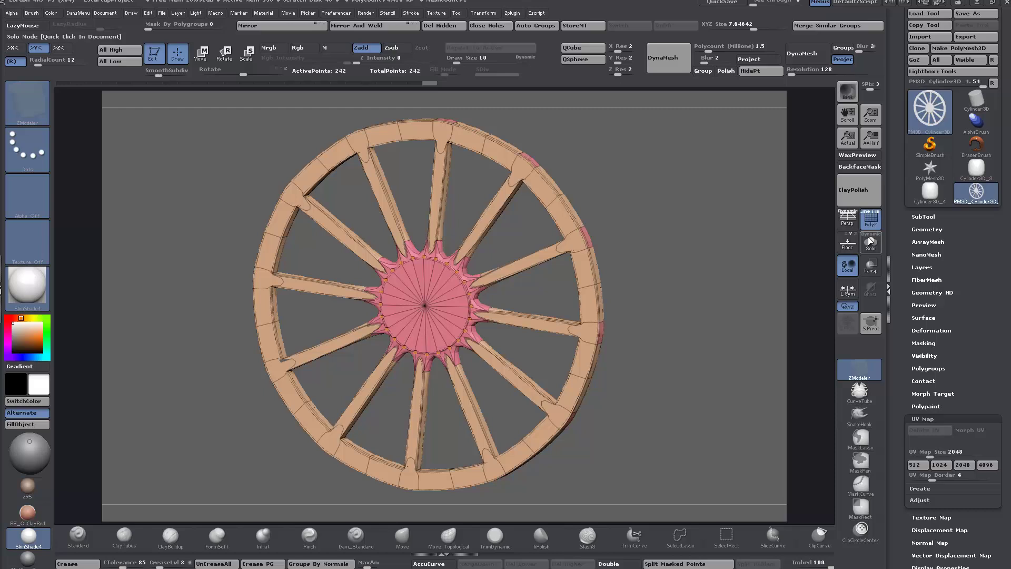
# Preview the wheel at Dynamic SmoothSubdiv 4 with PolyF off, then restore PolyF and disable dynamic subdivision
pyautogui.click(872, 218)
pyautogui.moveTo(727, 333); pyautogui.dragTo(294, 186)
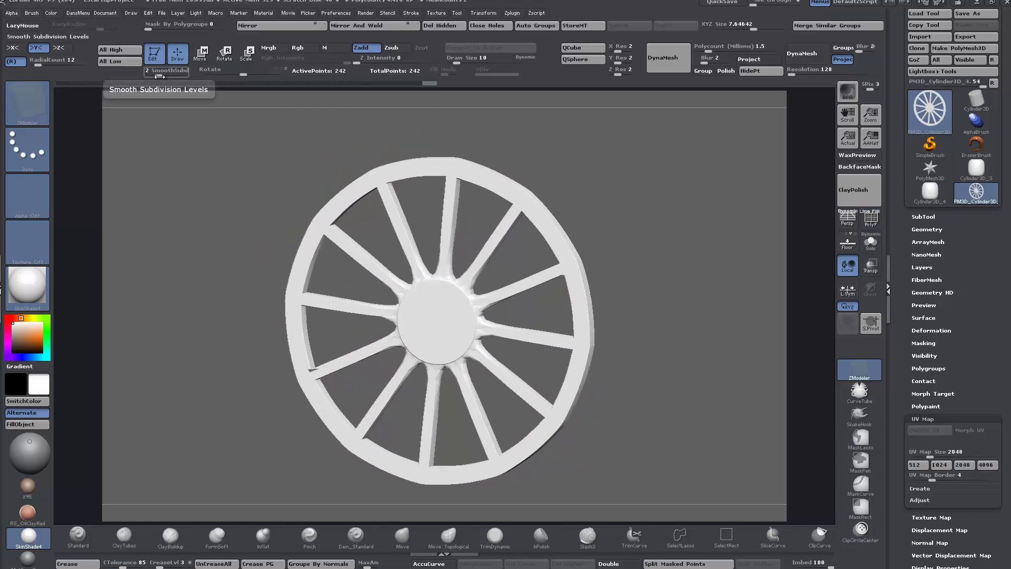
pyautogui.moveTo(160, 75); pyautogui.dragTo(168, 74)
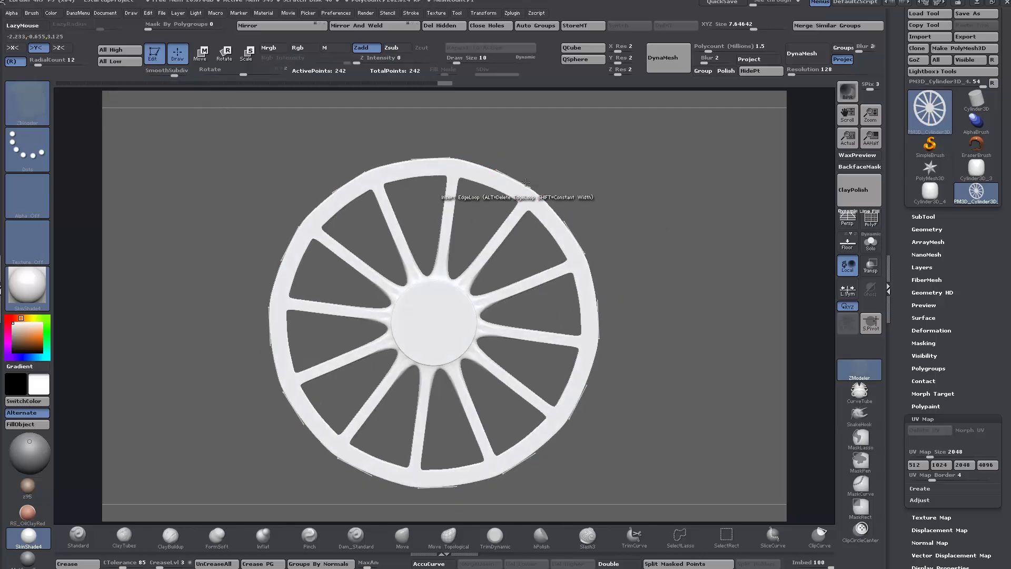
pyautogui.moveTo(710, 269); pyautogui.dragTo(779, 242)
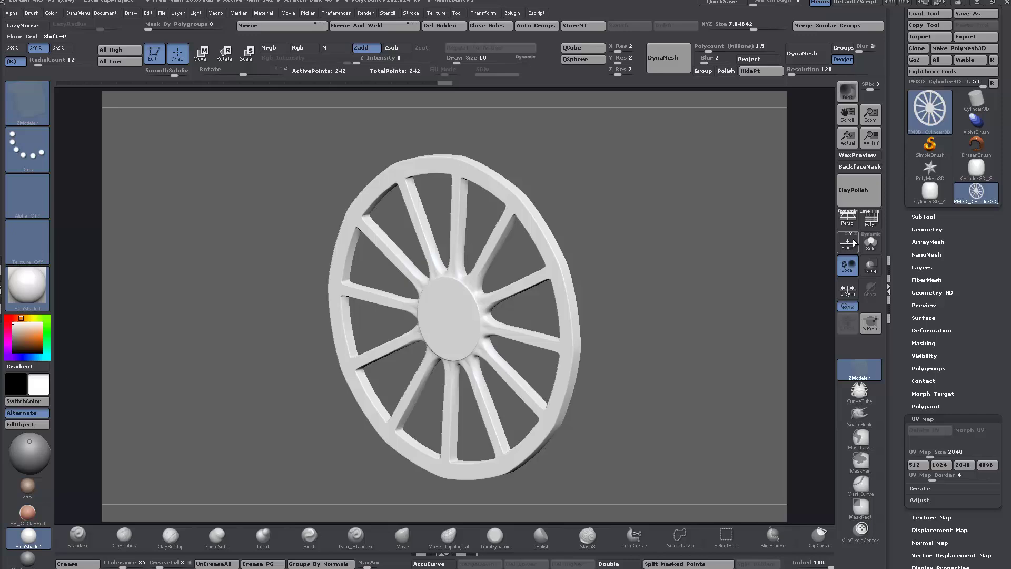
pyautogui.click(870, 217)
pyautogui.hotkey('shift', 'd')
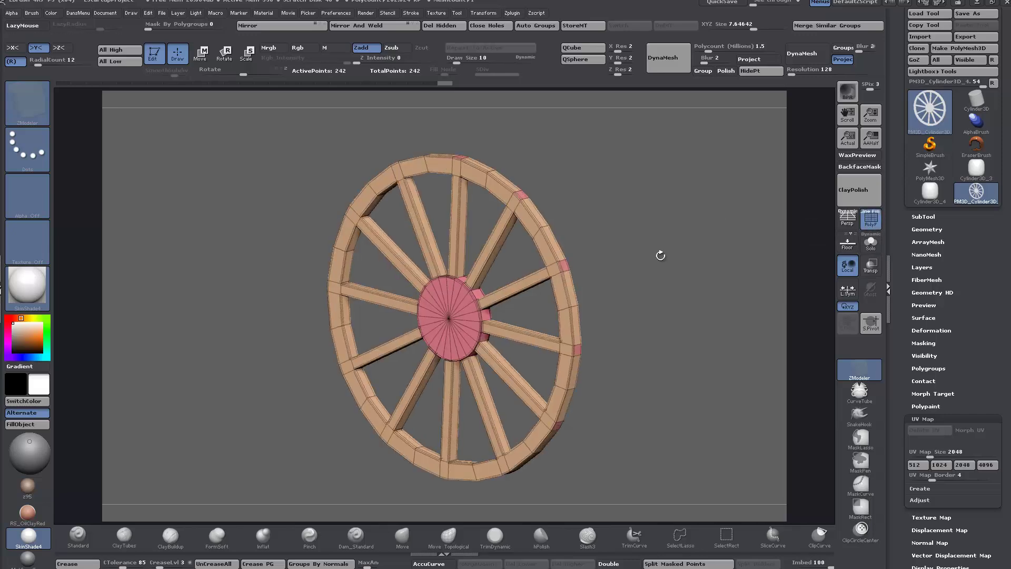
pyautogui.moveTo(659, 255); pyautogui.dragTo(584, 154)
# Snap the wheel front-on and shift the unmasked upper rim section along a transpose line
pyautogui.keyDown('alt'); pyautogui.moveTo(578, 212); pyautogui.dragTo(529, 224); pyautogui.keyUp('alt')
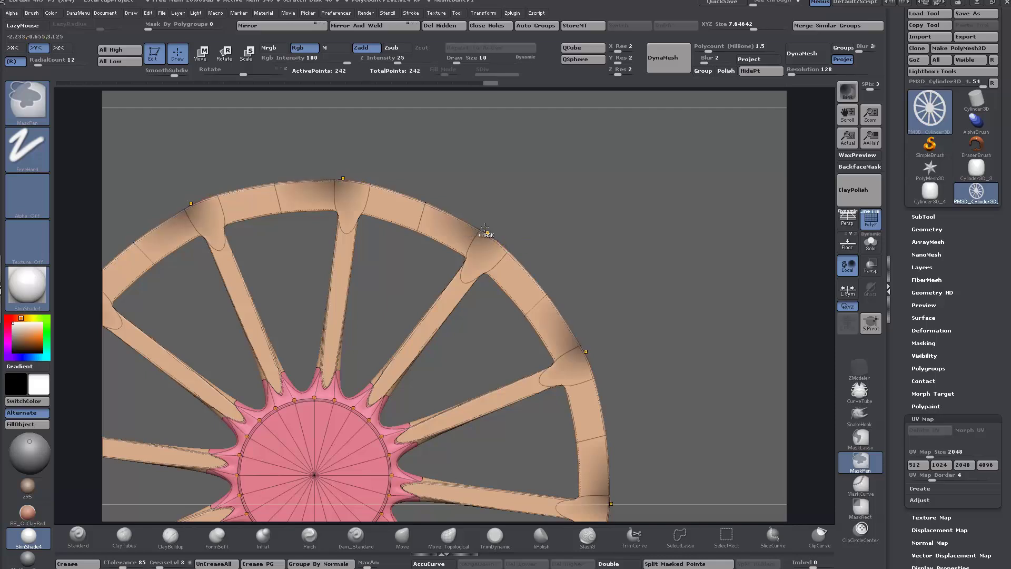
pyautogui.press('w')
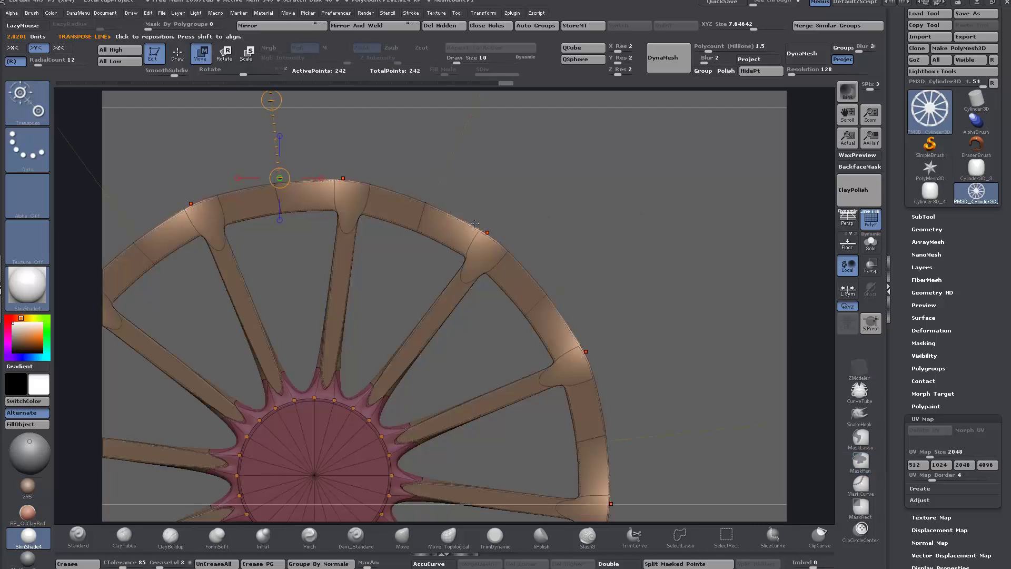
pyautogui.moveTo(495, 237); pyautogui.dragTo(489, 207)
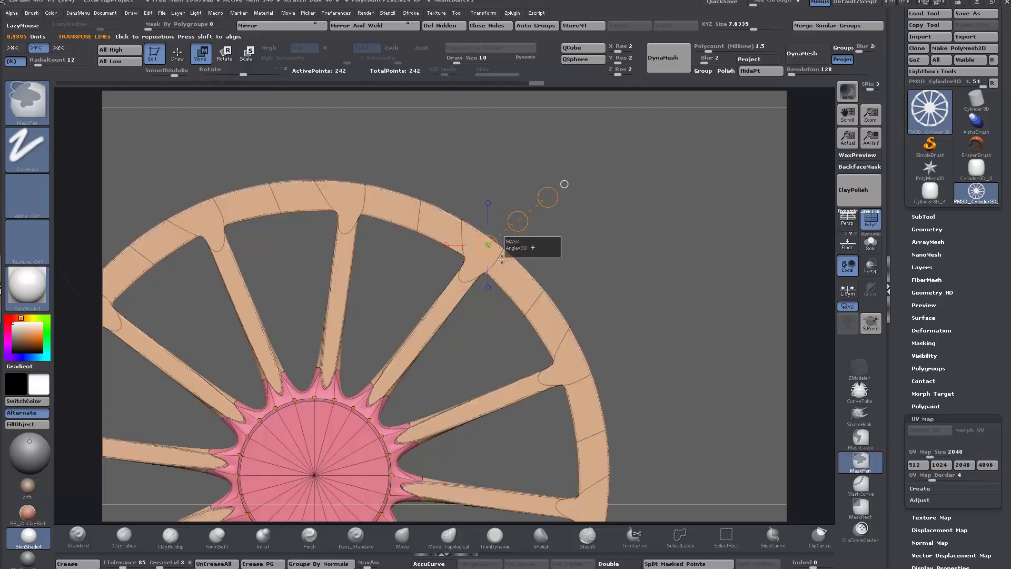
pyautogui.moveTo(518, 226); pyautogui.dragTo(530, 235)
pyautogui.keyDown('ctrl'); pyautogui.click(578, 271); pyautogui.keyUp('ctrl')
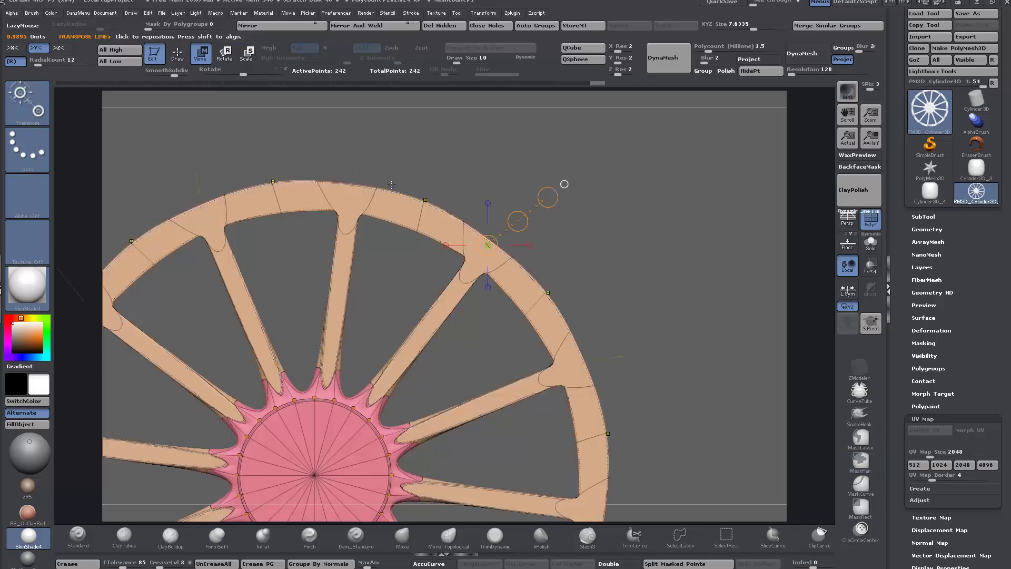
# Re-mask the wheel and shift the next unmasked rim section along a new transpose line
pyautogui.moveTo(349, 188); pyautogui.dragTo(385, 98)
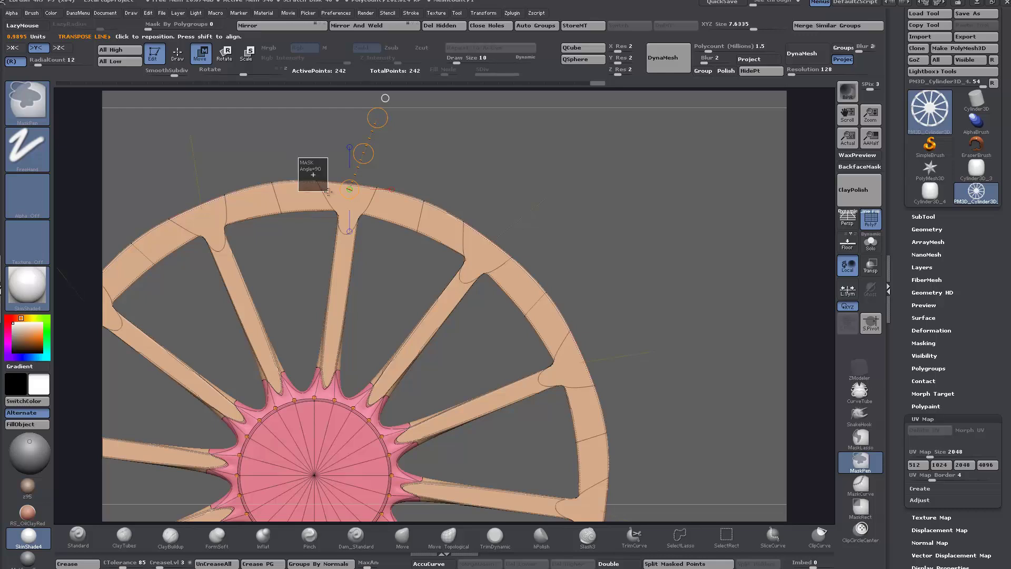
pyautogui.keyDown('ctrl'); pyautogui.click(309, 169); pyautogui.keyUp('ctrl')
pyautogui.moveTo(363, 153); pyautogui.dragTo(364, 156)
pyautogui.press('ctrl')
pyautogui.keyDown('ctrl'); pyautogui.click(290, 167); pyautogui.keyUp('ctrl')
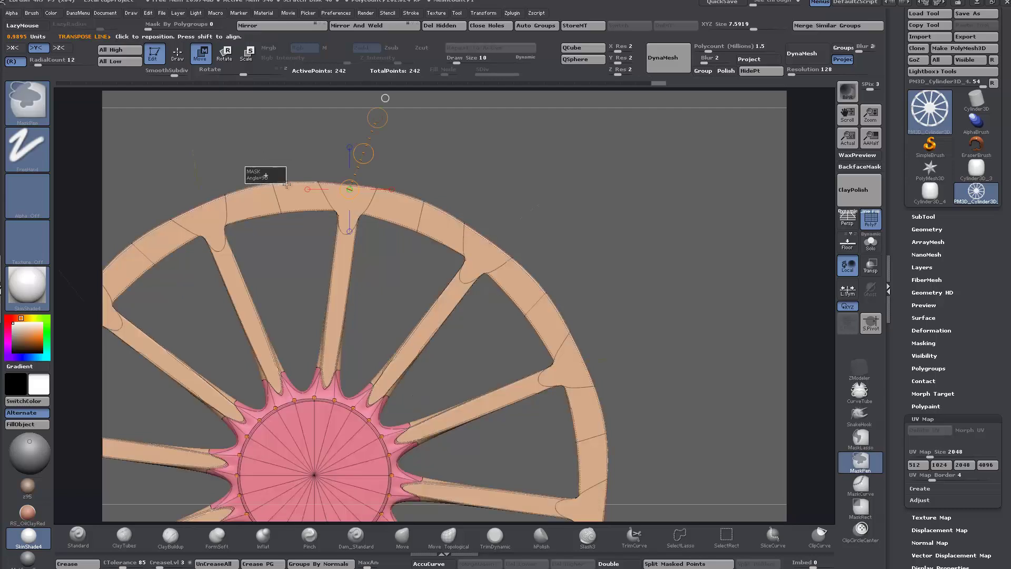
pyautogui.keyDown('ctrl'); pyautogui.click(295, 177); pyautogui.keyUp('ctrl')
pyautogui.moveTo(359, 154); pyautogui.dragTo(351, 153)
# Re-mask the wheel and shift the right-side rim section into place
pyautogui.press('ctrl')
pyautogui.keyDown('ctrl'); pyautogui.click(478, 205); pyautogui.keyUp('ctrl')
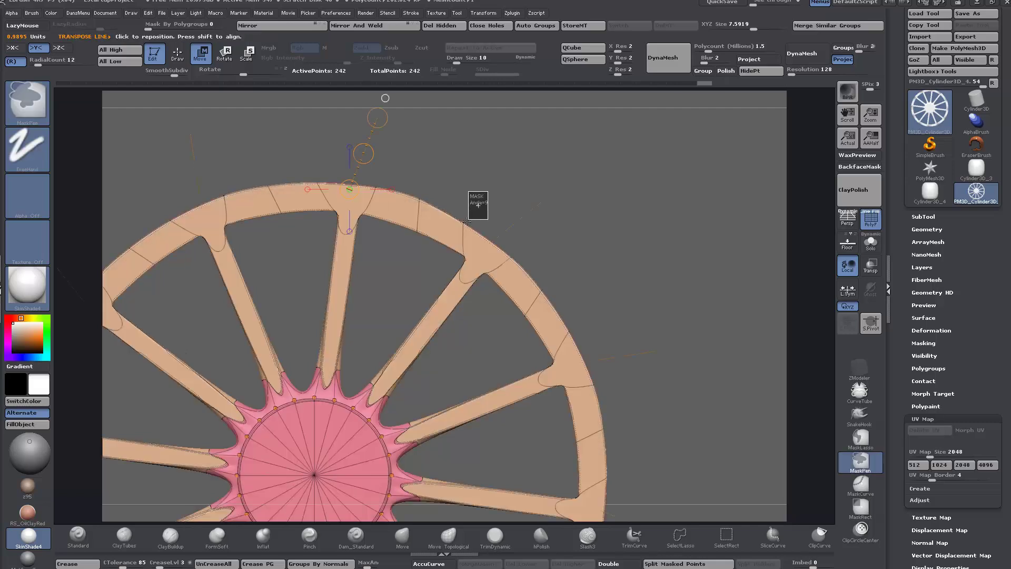
pyautogui.moveTo(488, 245); pyautogui.dragTo(564, 184)
pyautogui.keyDown('ctrl'); pyautogui.click(518, 222); pyautogui.keyUp('ctrl')
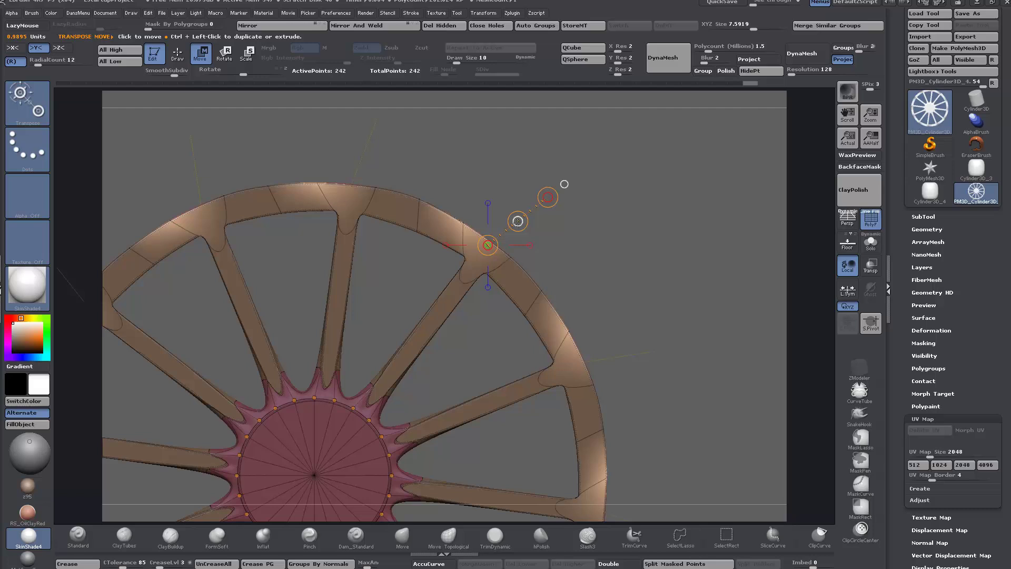
pyautogui.moveTo(518, 221); pyautogui.dragTo(522, 221)
# Clear the wheel's mask, hide the polygon wireframe and apply the brown z95 material
pyautogui.press('f')
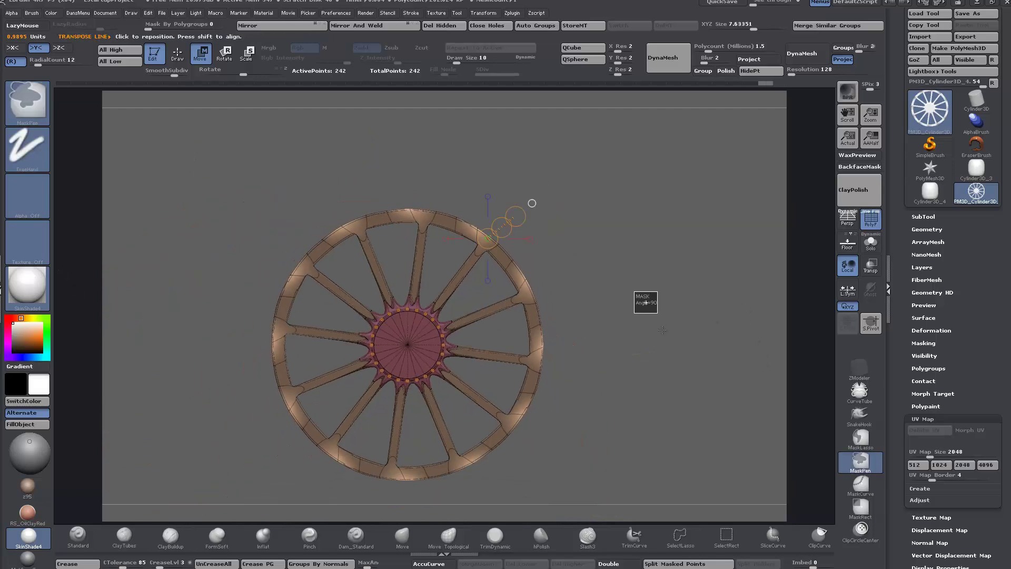
pyautogui.keyDown('ctrl'); pyautogui.click(646, 298); pyautogui.keyUp('ctrl')
pyautogui.click(860, 227)
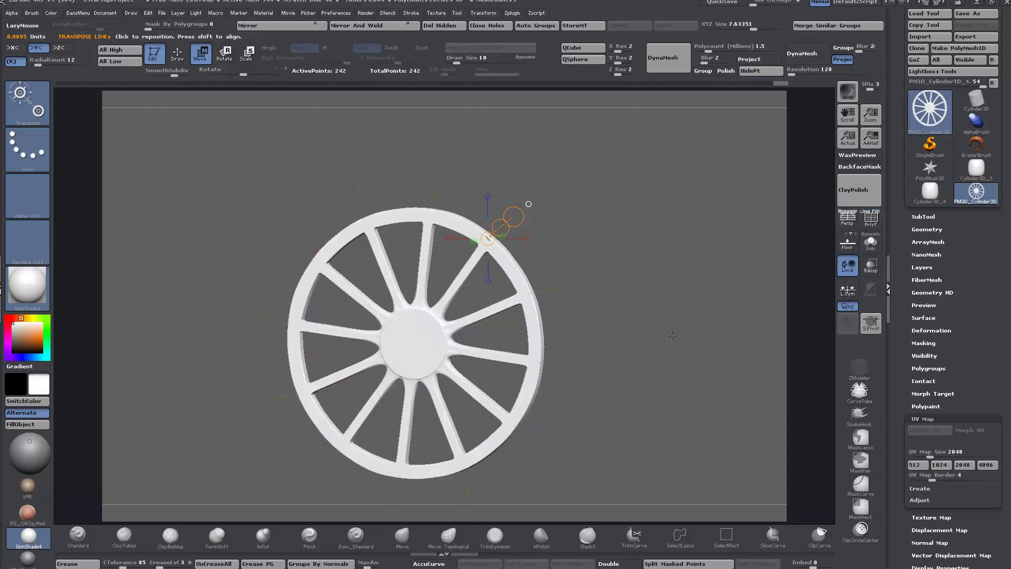
pyautogui.moveTo(115, 417); pyautogui.dragTo(67, 440)
pyautogui.click(28, 485)
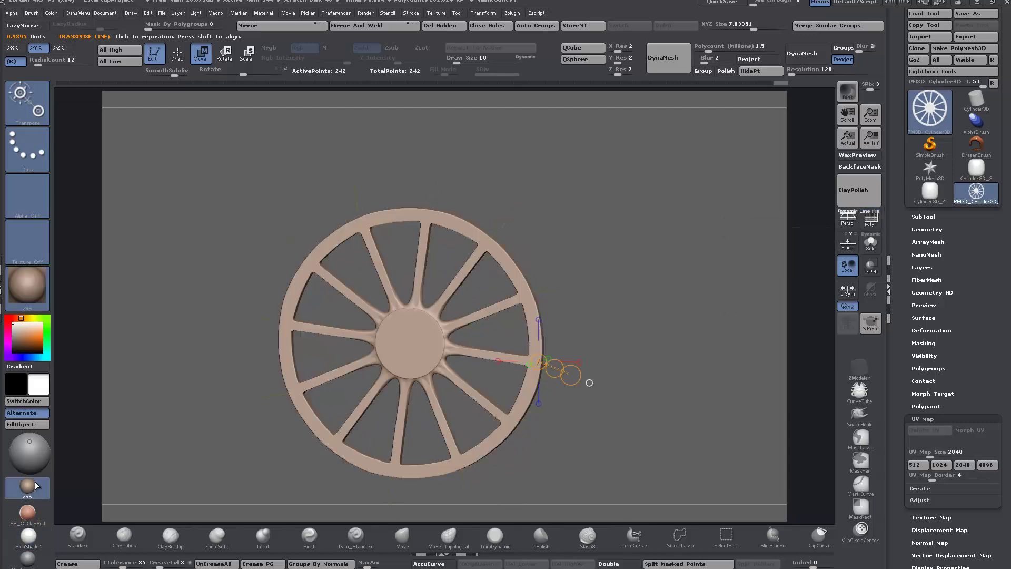
# Reposition the Transpose move line around the rim, ending on the upper-right rim
pyautogui.moveTo(459, 464); pyautogui.dragTo(465, 504)
pyautogui.moveTo(606, 295); pyautogui.dragTo(716, 282)
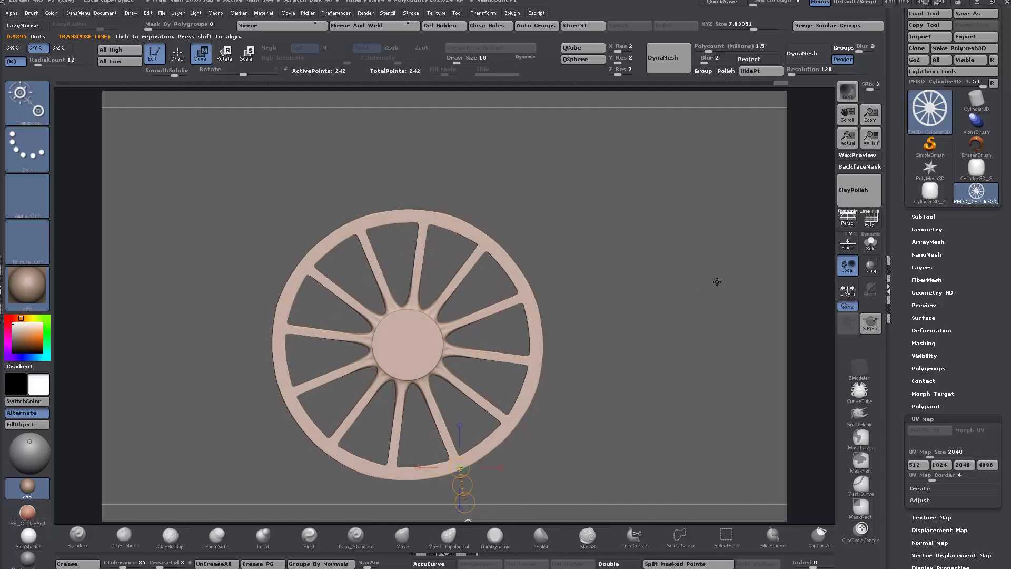
pyautogui.moveTo(429, 211); pyautogui.dragTo(437, 171)
pyautogui.moveTo(528, 285); pyautogui.dragTo(571, 279)
pyautogui.moveTo(514, 429); pyautogui.dragTo(542, 453)
pyautogui.moveTo(284, 402); pyautogui.dragTo(245, 404)
pyautogui.moveTo(304, 257); pyautogui.dragTo(268, 227)
pyautogui.moveTo(488, 238); pyautogui.dragTo(532, 204)
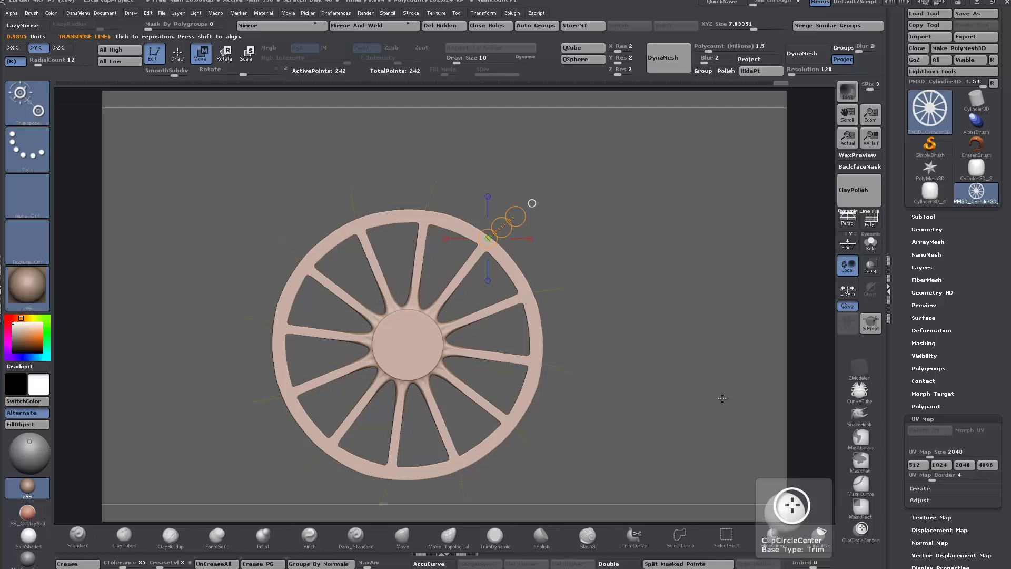
# Preview a ClipCircleCenter clip over the wheel, then undo back to a near face-on view
pyautogui.moveTo(633, 328)
pyautogui.keyDown('ctrl'); pyautogui.keyDown('shift'); pyautogui.mouseDown()
pyautogui.moveTo(716, 400)
pyautogui.moveTo(637, 363)
pyautogui.moveTo(505, 506)
pyautogui.moveTo(522, 502)
pyautogui.moveTo(515, 488)
pyautogui.moveTo(520, 495)
pyautogui.mouseUp(); pyautogui.keyUp('shift'); pyautogui.keyUp('ctrl')
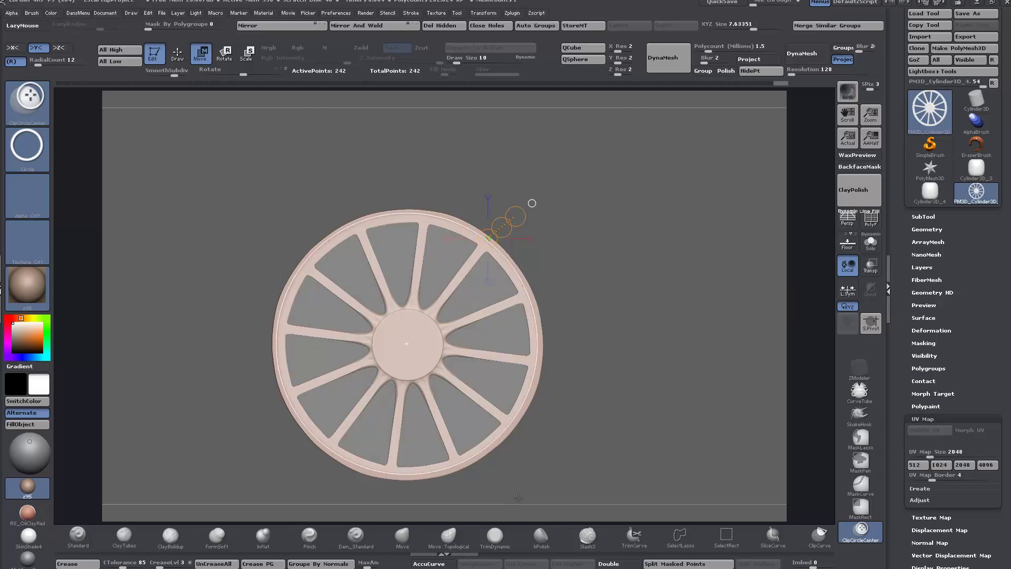
pyautogui.moveTo(537, 485); pyautogui.dragTo(830, 398)
pyautogui.hotkey('ctrl', 'z')
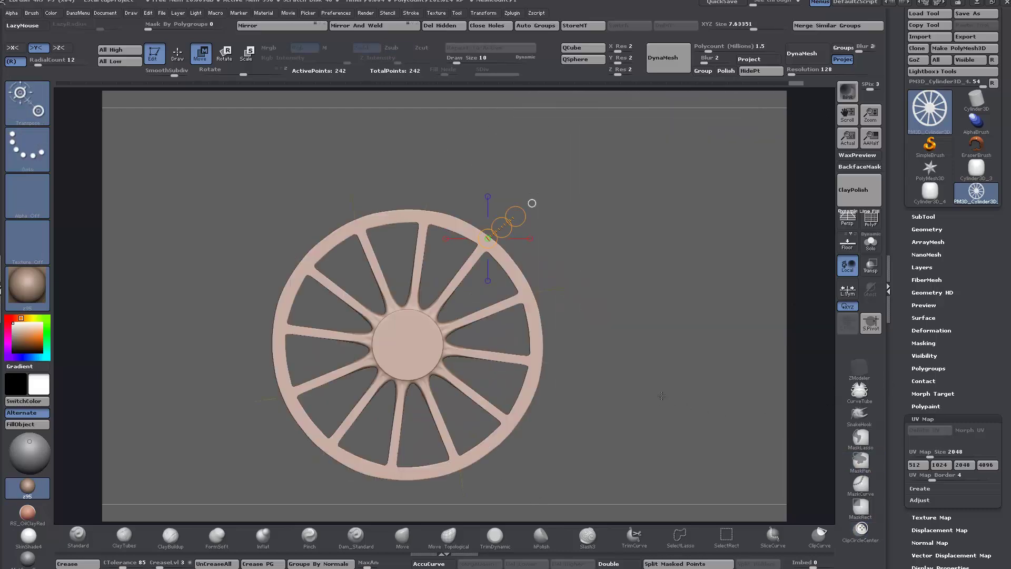
pyautogui.hotkey('ctrl', 'z')
pyautogui.hotkey('ctrl', 'z')
pyautogui.hotkey('ctrl', 'z')
pyautogui.hotkey('ctrl', 'z')
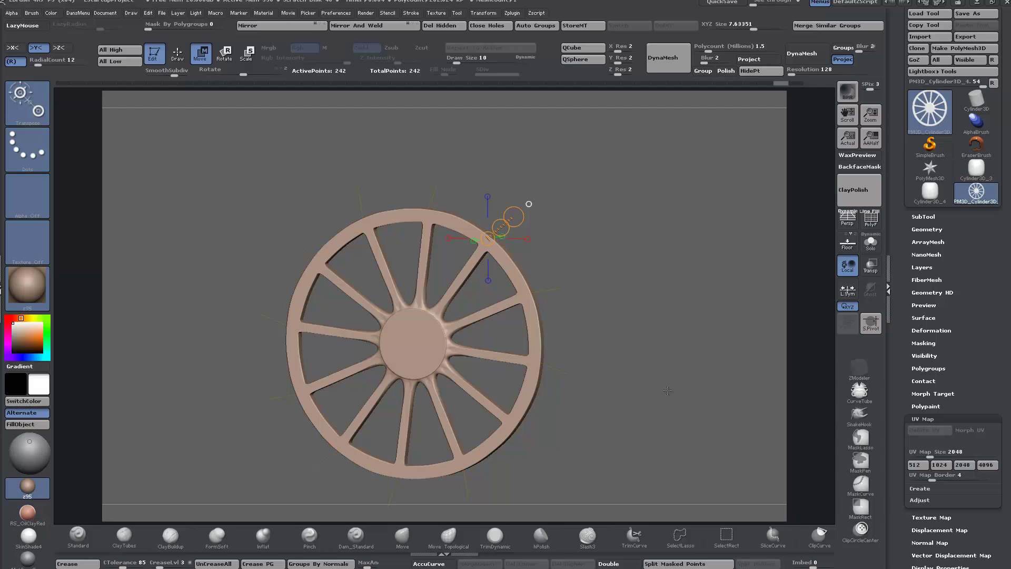
pyautogui.hotkey('ctrl', 'z')
pyautogui.hotkey('ctrl', 'z')
pyautogui.hotkey('ctrl', 'z')
pyautogui.hotkey('ctrl', 'z')
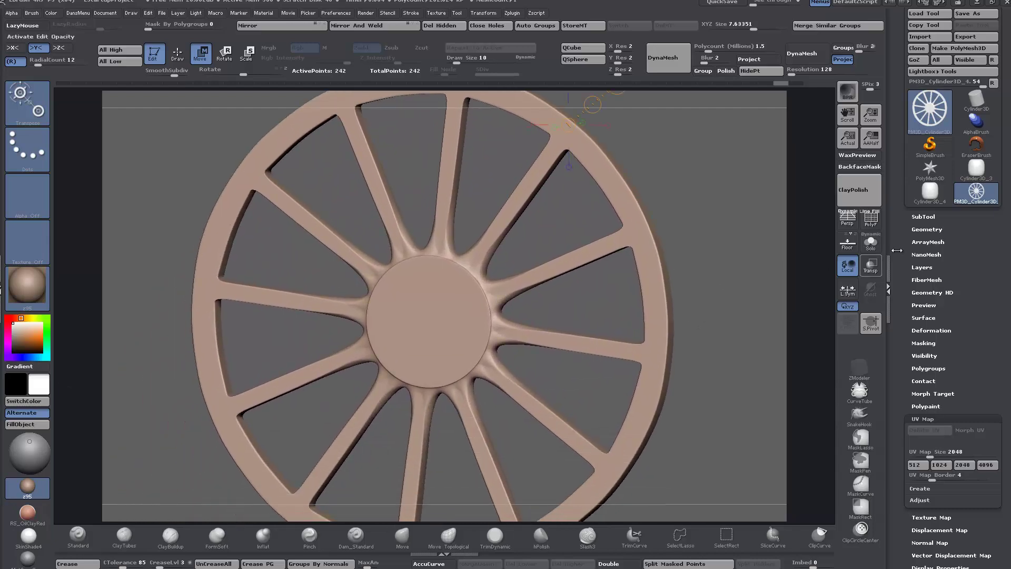
# Show PolyF, zoom to the hub, and select ZModeler with symmetry turned off
pyautogui.click(870, 226)
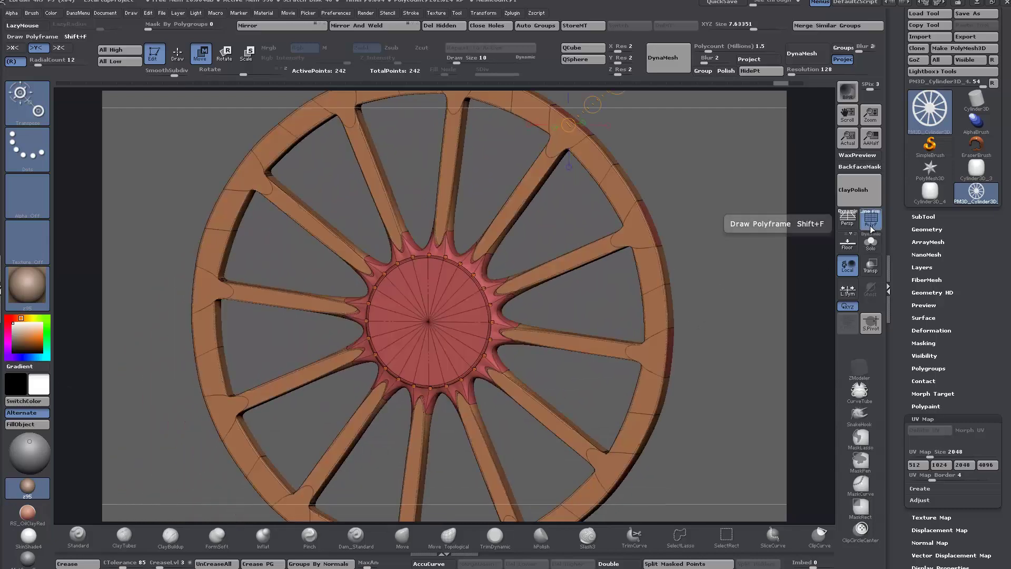
pyautogui.moveTo(727, 295); pyautogui.dragTo(476, 262)
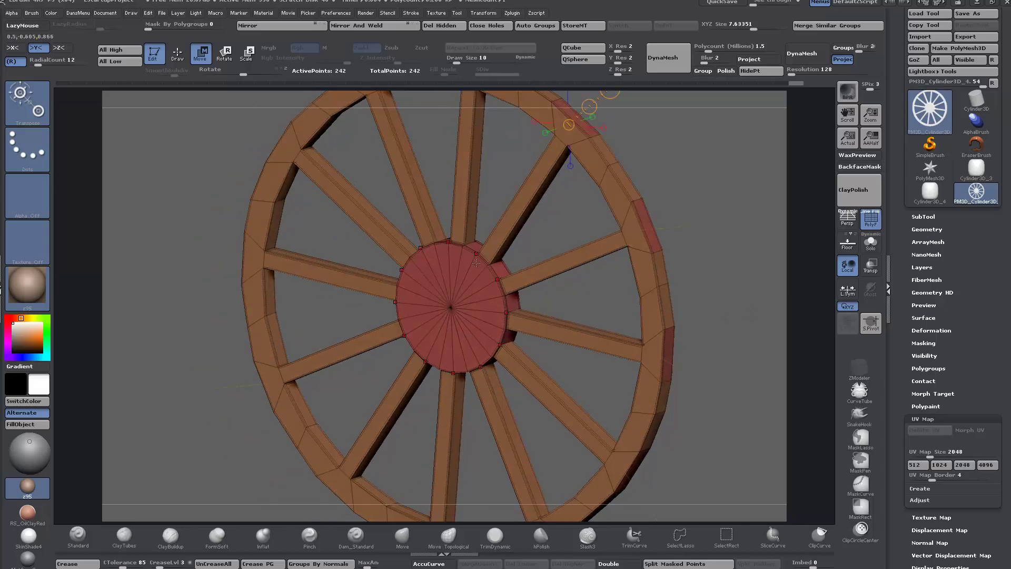
pyautogui.scroll(5, 542, 242)
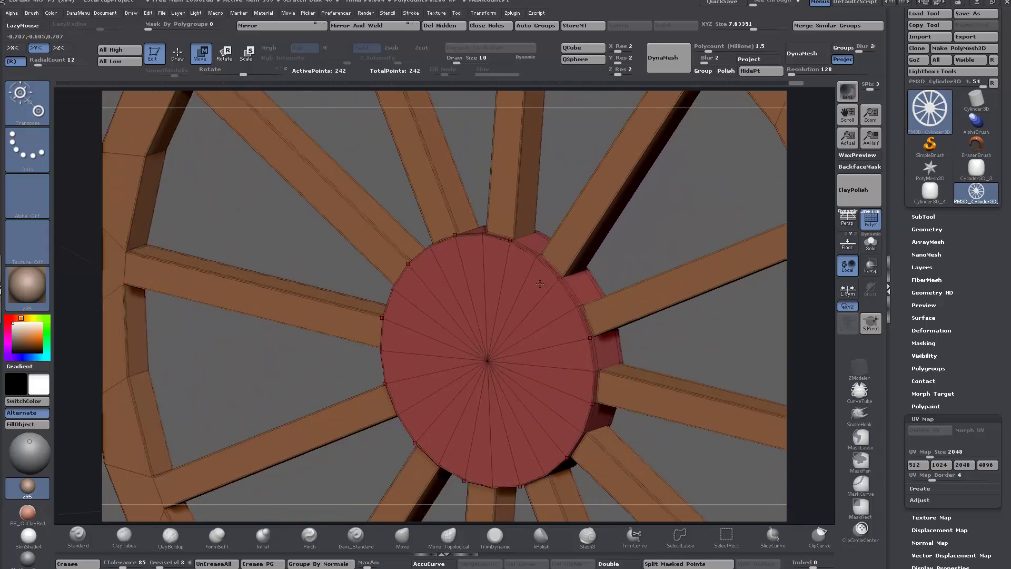
pyautogui.click(859, 369)
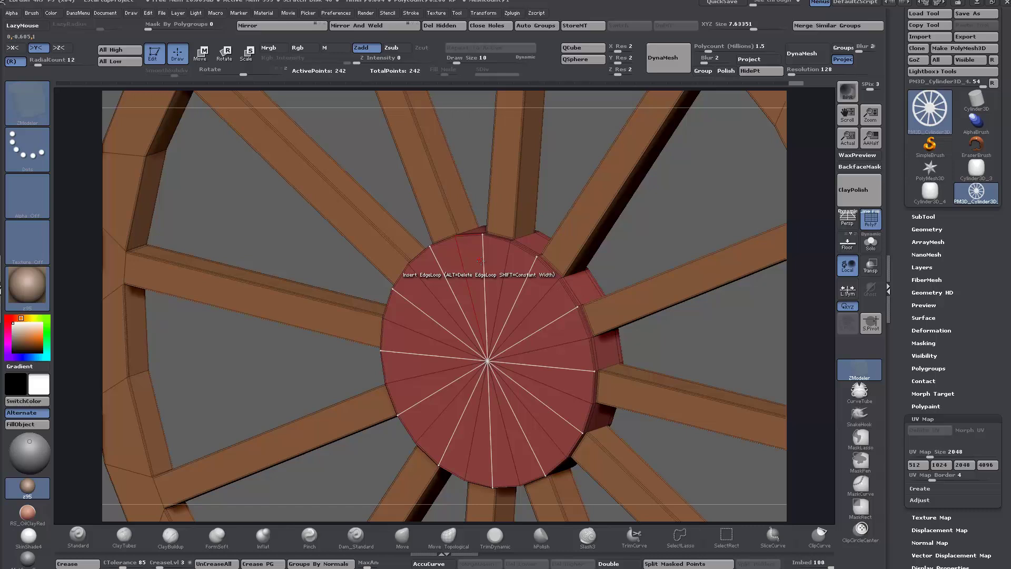
pyautogui.press('x')
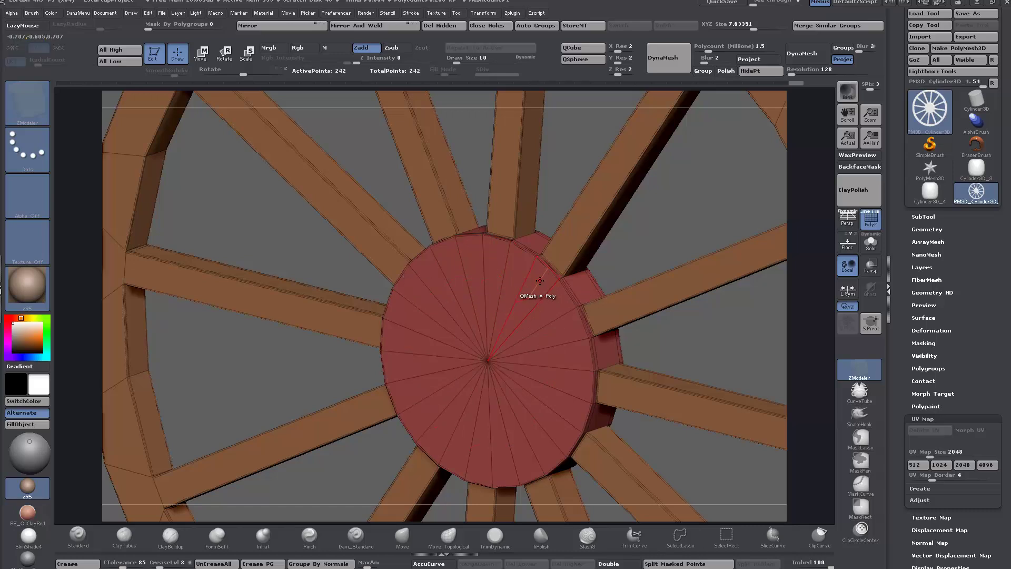
# Set ZModeler to Inset with a Flat Island target and inset the hub's flat cap
pyautogui.press('space')
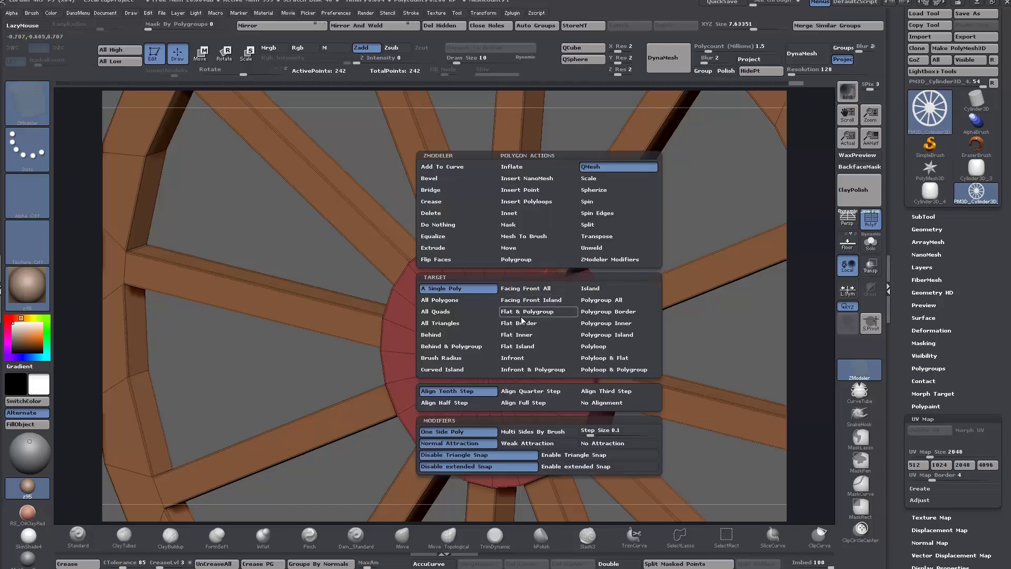
pyautogui.click(520, 347)
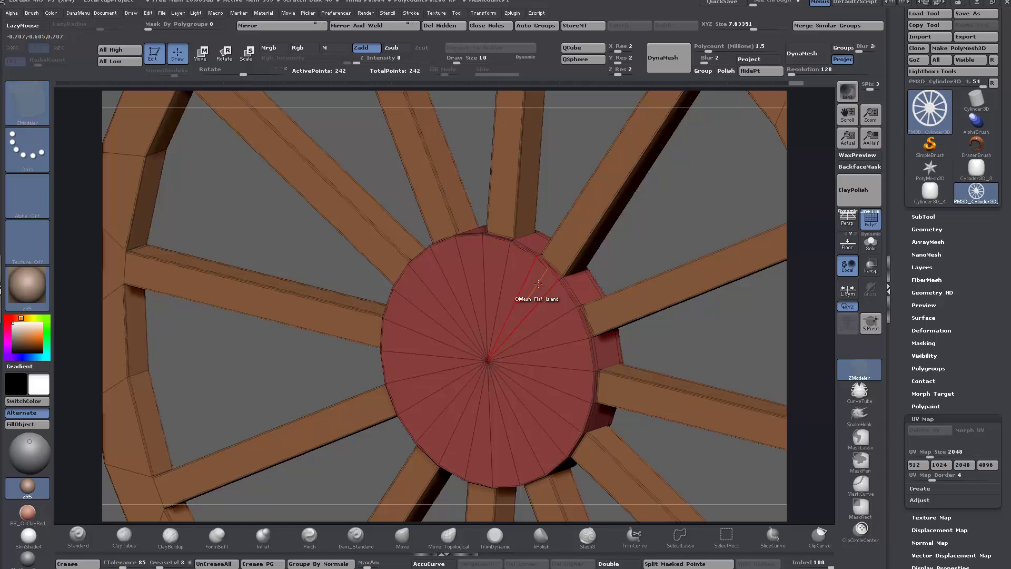
pyautogui.press('space')
pyautogui.click(508, 212)
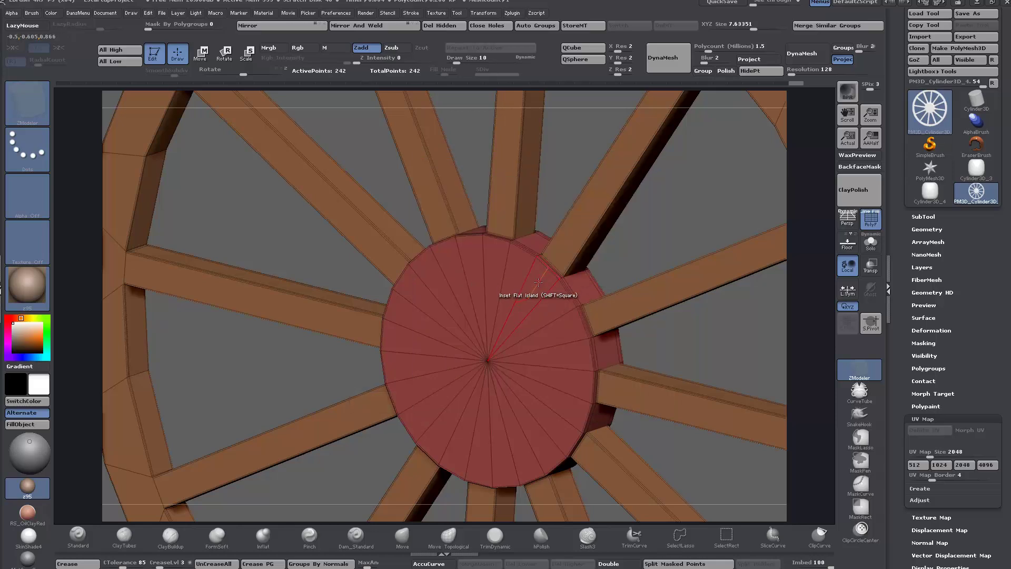
pyautogui.moveTo(538, 282); pyautogui.dragTo(538, 271)
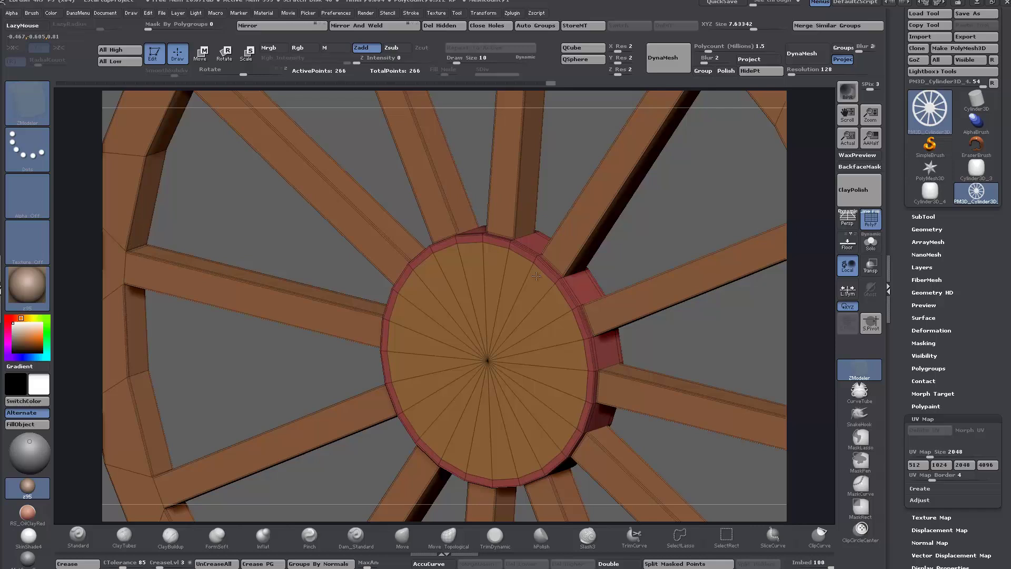
# Try a second inset on the cap, undo it, and rotate the view
pyautogui.moveTo(536, 276); pyautogui.dragTo(534, 262)
pyautogui.hotkey('ctrl', 'z')
pyautogui.hotkey('ctrl', 'shift', 'z')
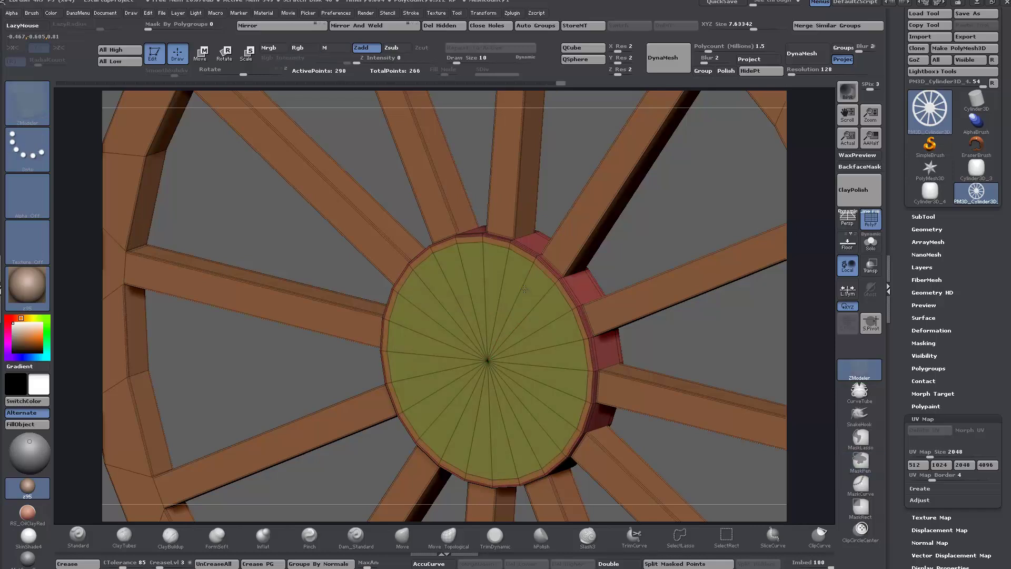
pyautogui.hotkey('ctrl', 'z')
pyautogui.moveTo(621, 242); pyautogui.dragTo(628, 244)
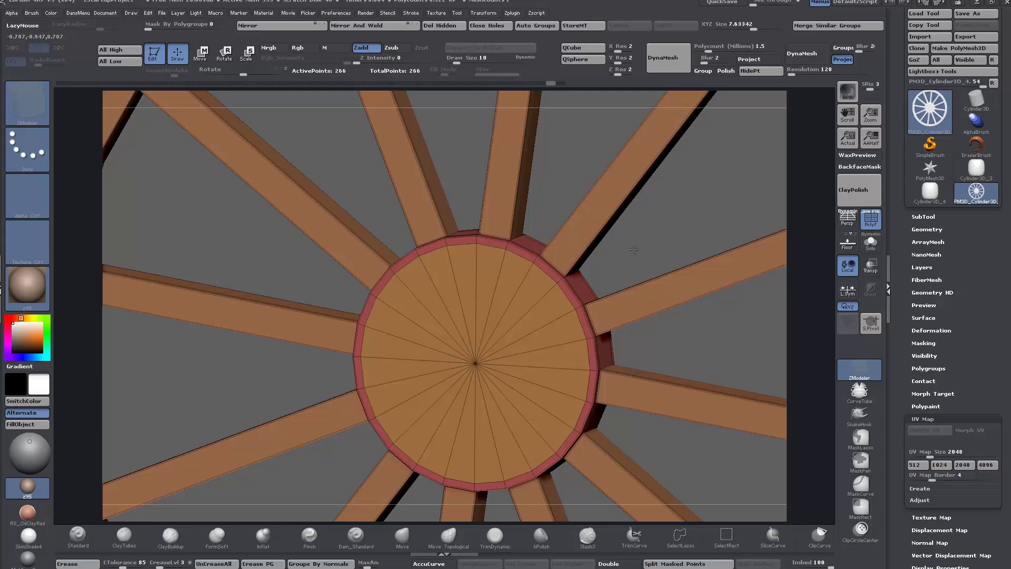
pyautogui.moveTo(634, 257); pyautogui.dragTo(590, 270)
# Choose the QMesh action and test-extrude the hub cap
pyautogui.press('space')
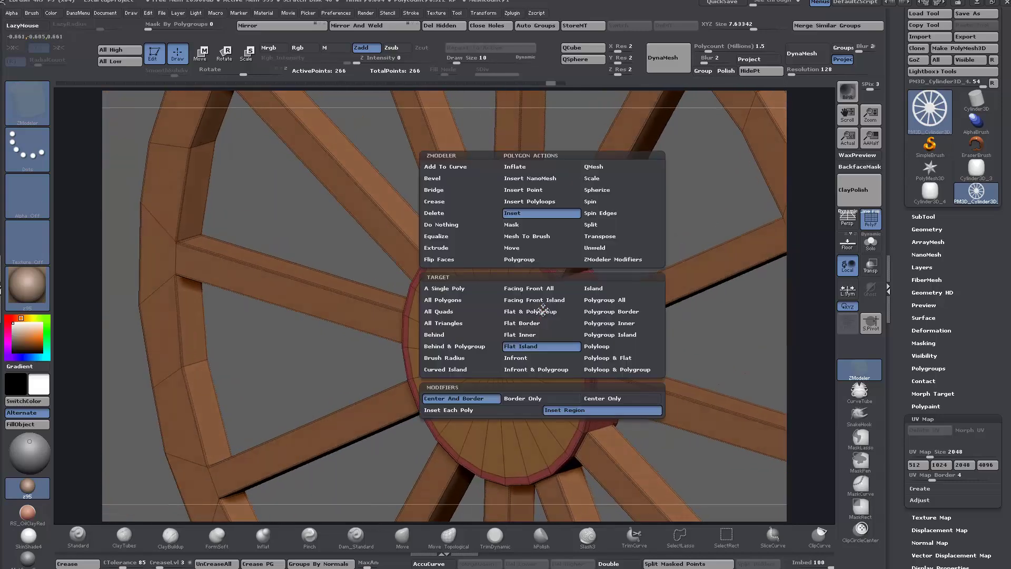
pyautogui.click(615, 165)
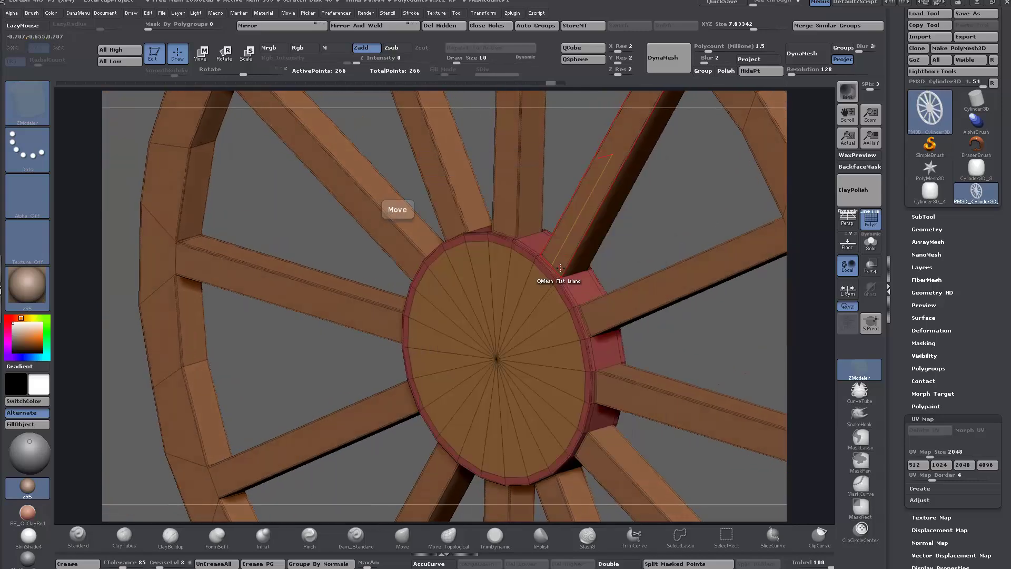
pyautogui.moveTo(553, 310); pyautogui.dragTo(535, 315)
pyautogui.press('ctrl')
pyautogui.moveTo(536, 315); pyautogui.dragTo(550, 313, button='right')
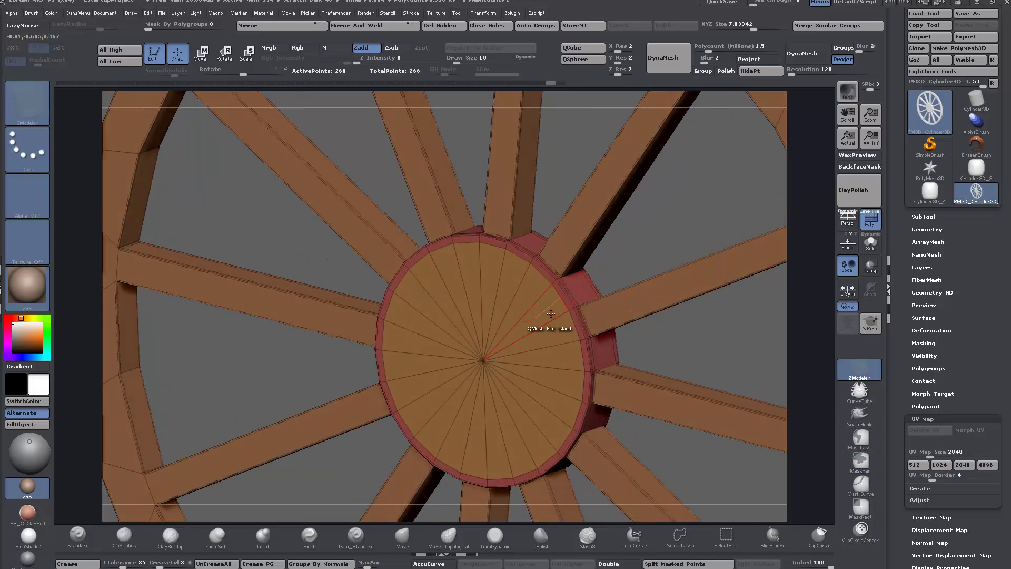
# Retarget QMesh to Polygroup Island and extrude the hub cap outward
pyautogui.press('space')
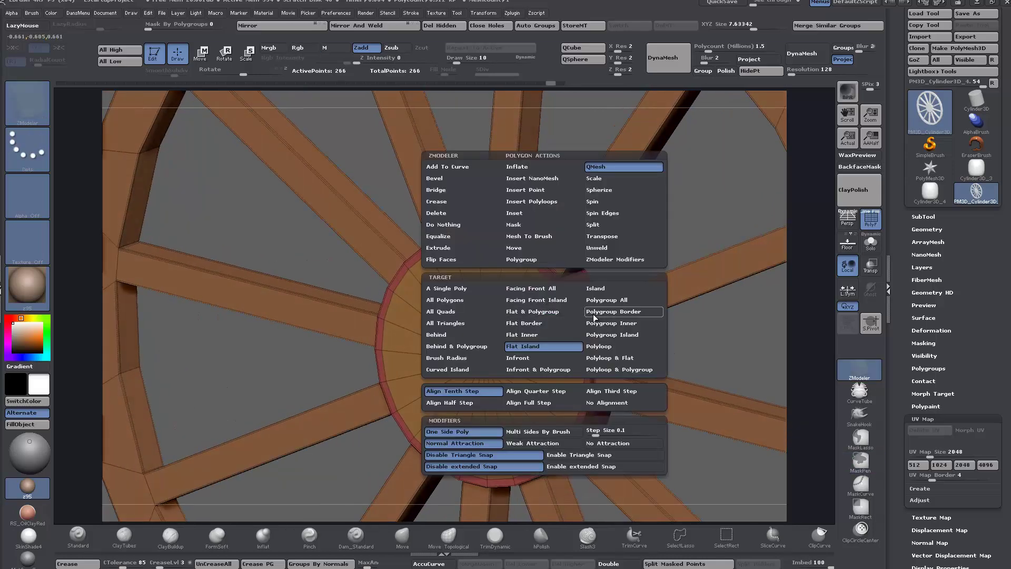
pyautogui.click(609, 339)
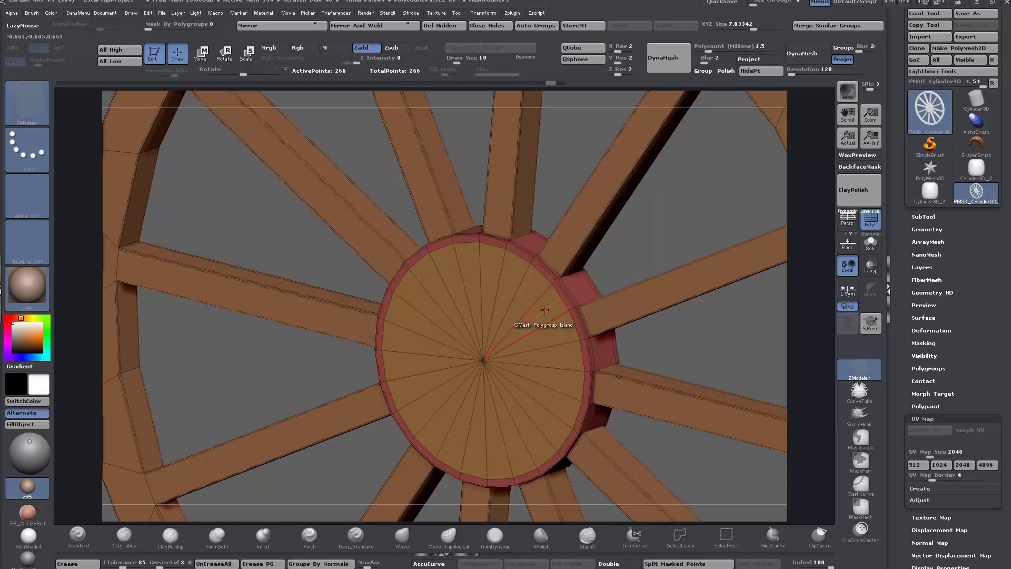
pyautogui.moveTo(519, 322); pyautogui.dragTo(504, 326)
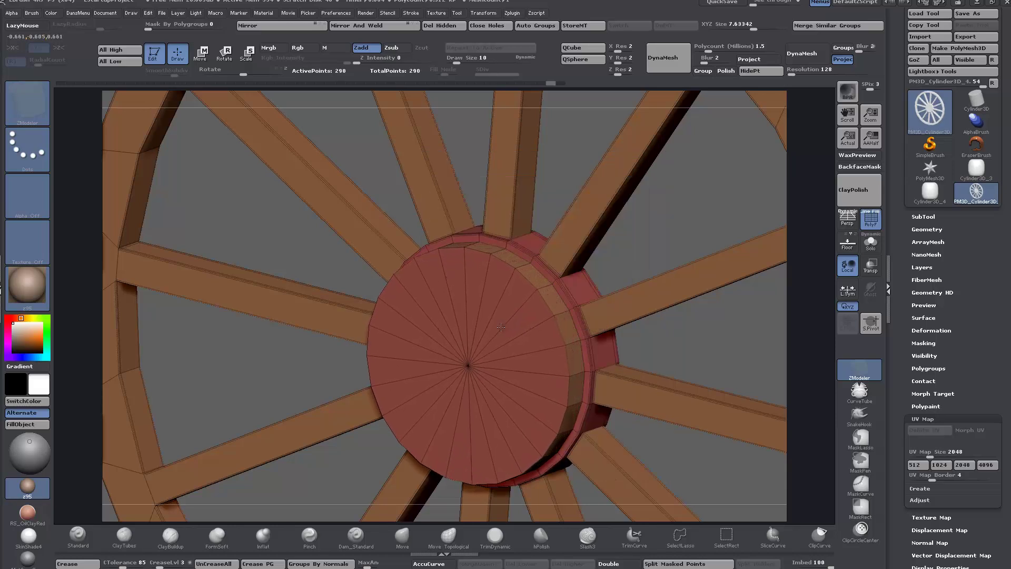
pyautogui.press('space')
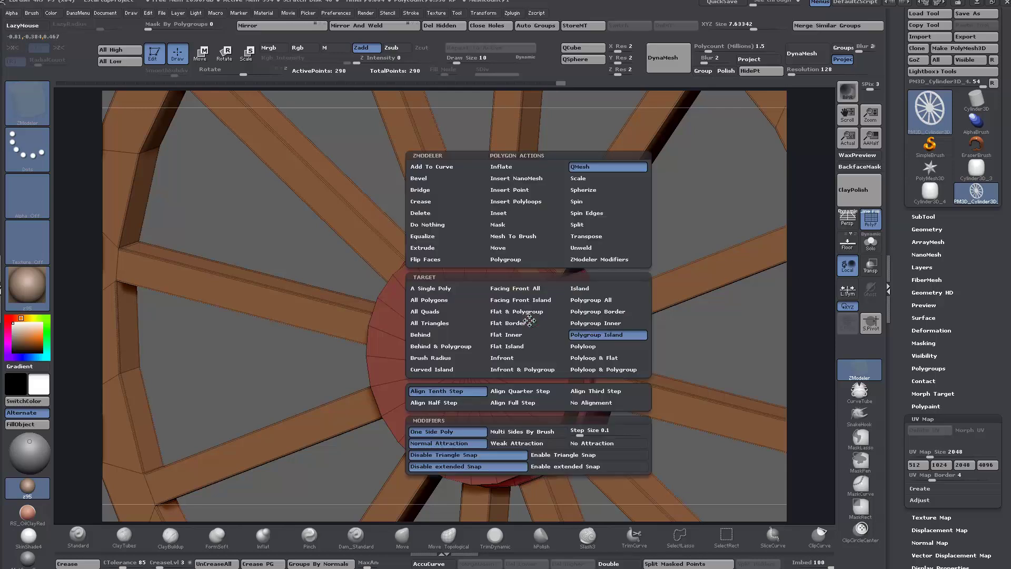
pyautogui.click(519, 224)
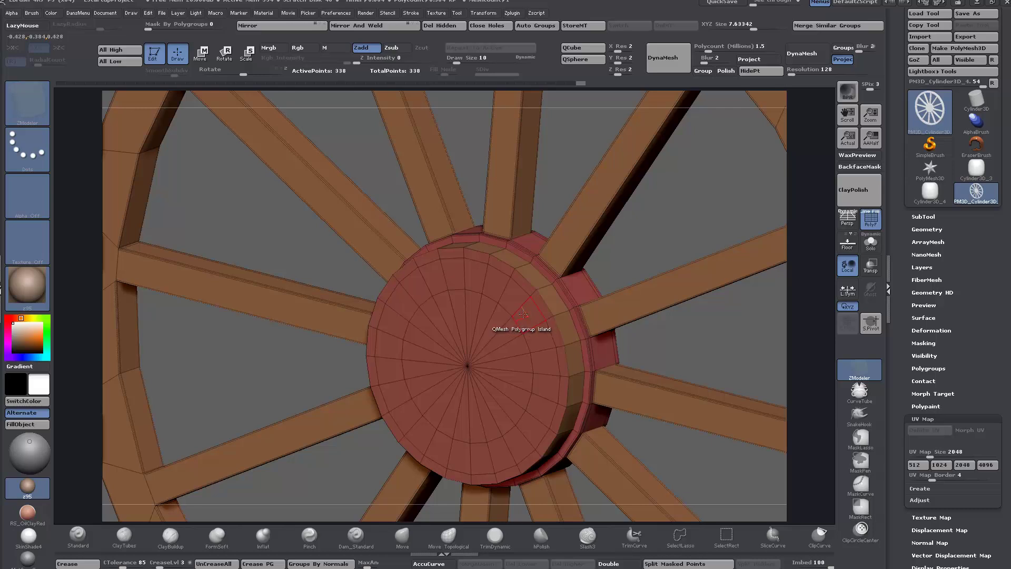
# Set the target to Polyloop and drag the hub end face inward into a recess
pyautogui.press('space')
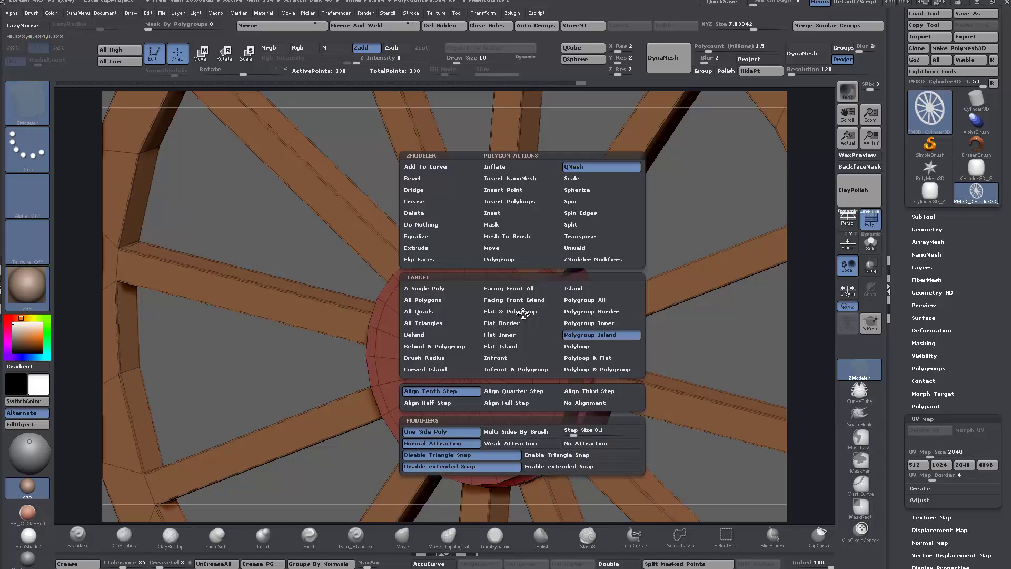
pyautogui.click(579, 346)
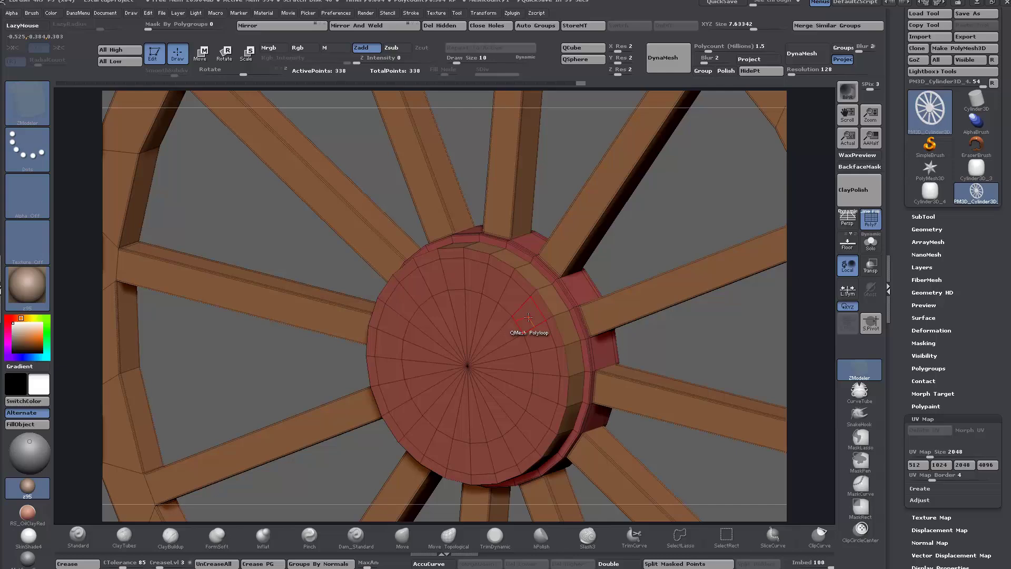
pyautogui.moveTo(527, 314); pyautogui.dragTo(448, 299)
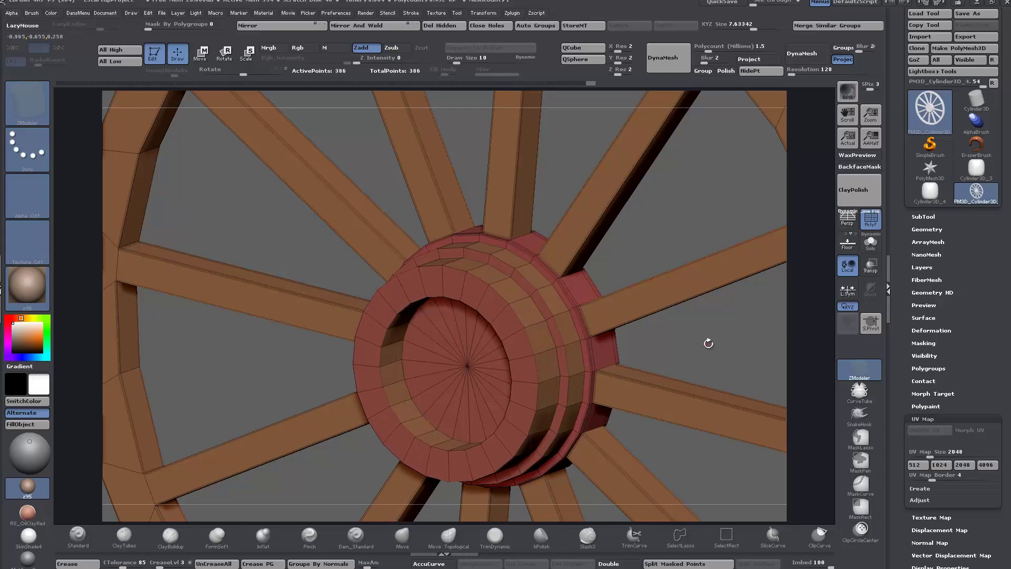
pyautogui.moveTo(706, 343); pyautogui.dragTo(680, 210)
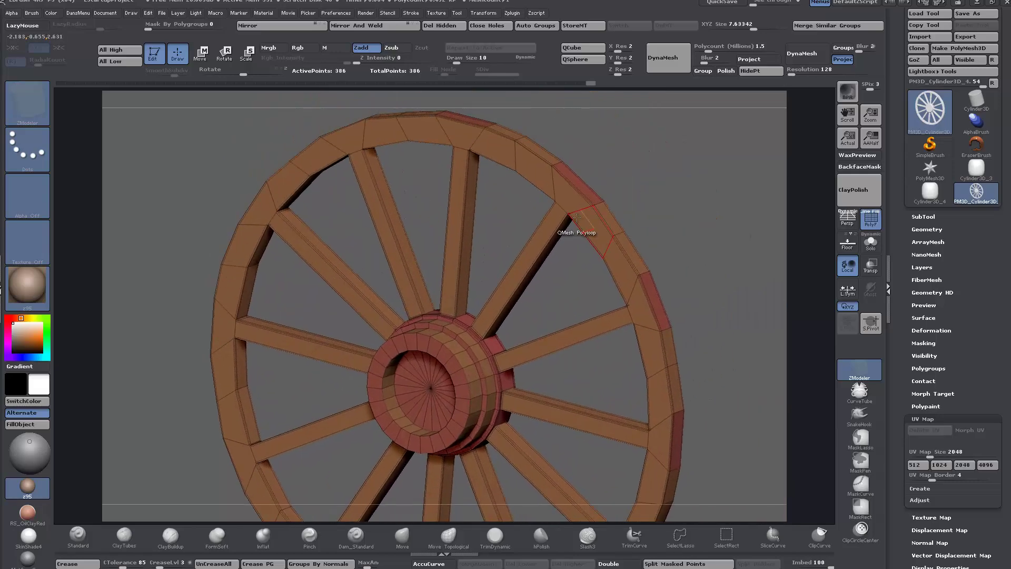
# Insert an edge loop around the rim and QMesh-drag the rim polyloop to widen it
pyautogui.moveTo(584, 216); pyautogui.dragTo(664, 224)
pyautogui.hotkey('ctrl', 'z')
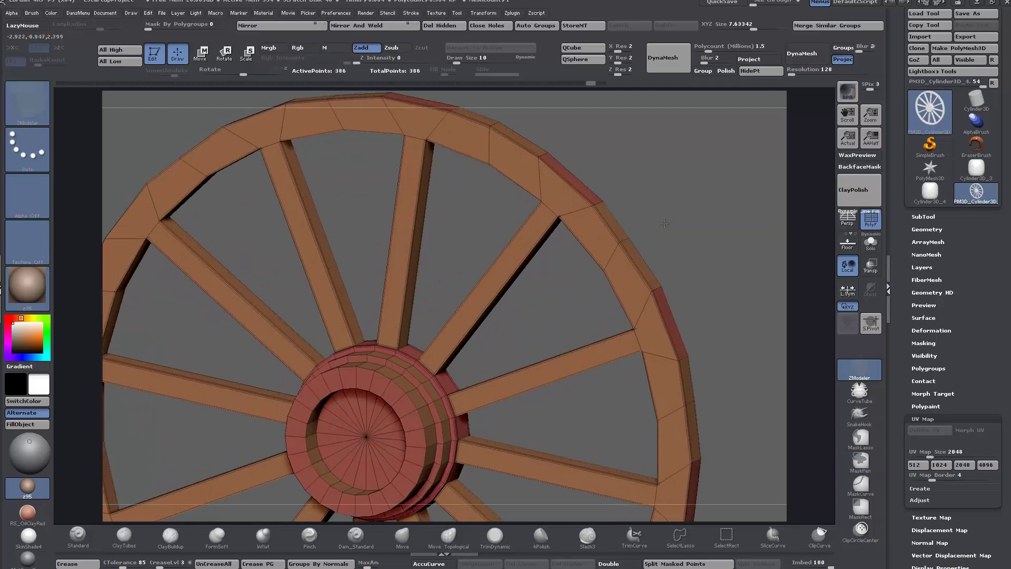
pyautogui.click(585, 210)
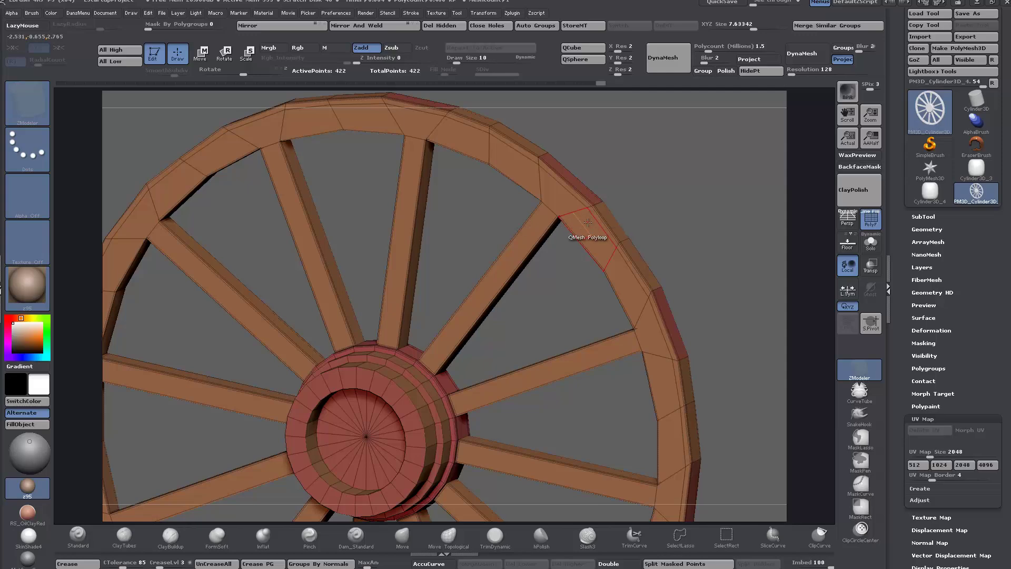
pyautogui.moveTo(588, 223); pyautogui.dragTo(504, 256)
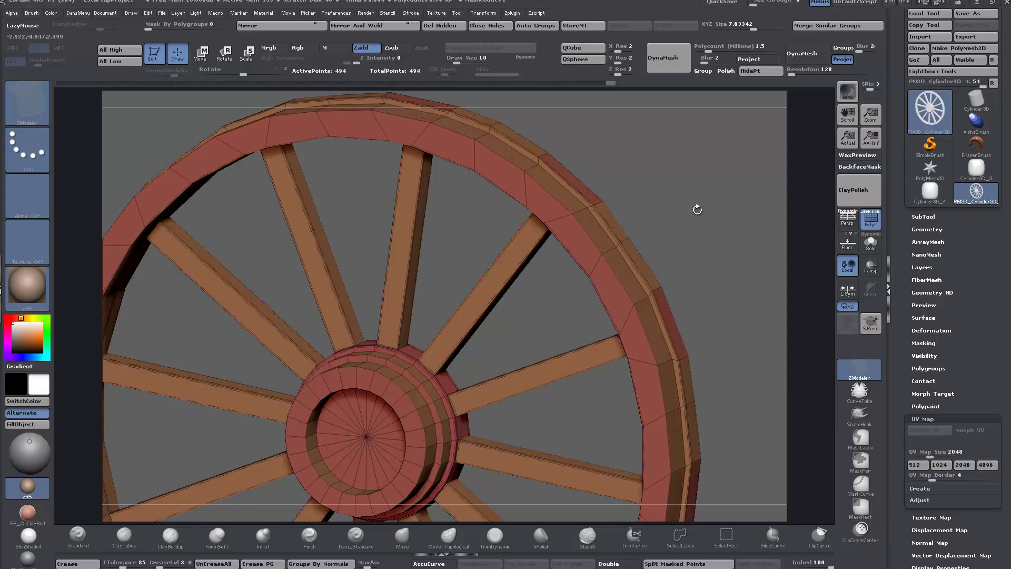
pyautogui.moveTo(698, 210); pyautogui.dragTo(567, 234)
pyautogui.moveTo(707, 232); pyautogui.dragTo(445, 390)
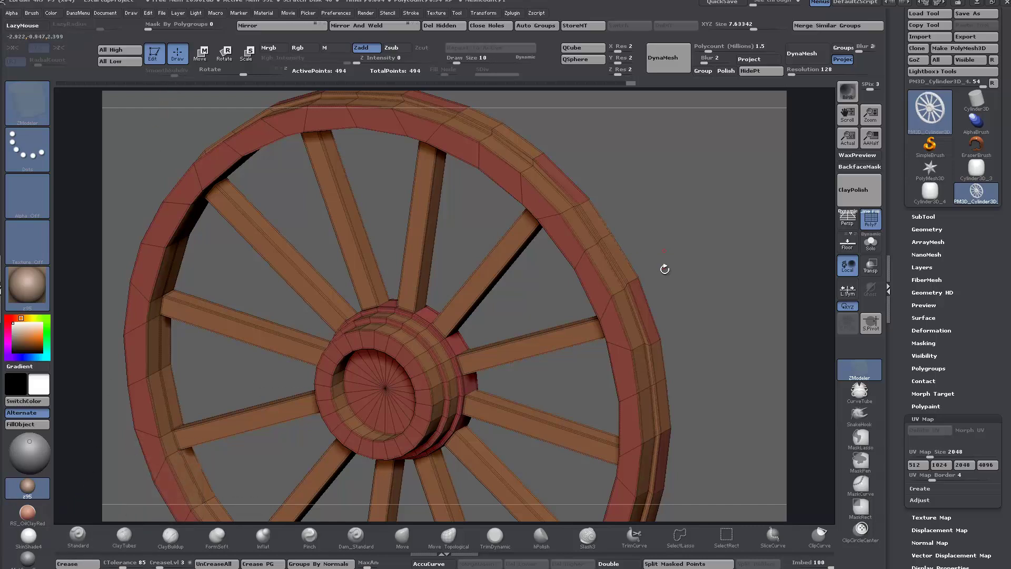
pyautogui.moveTo(712, 285); pyautogui.dragTo(707, 284)
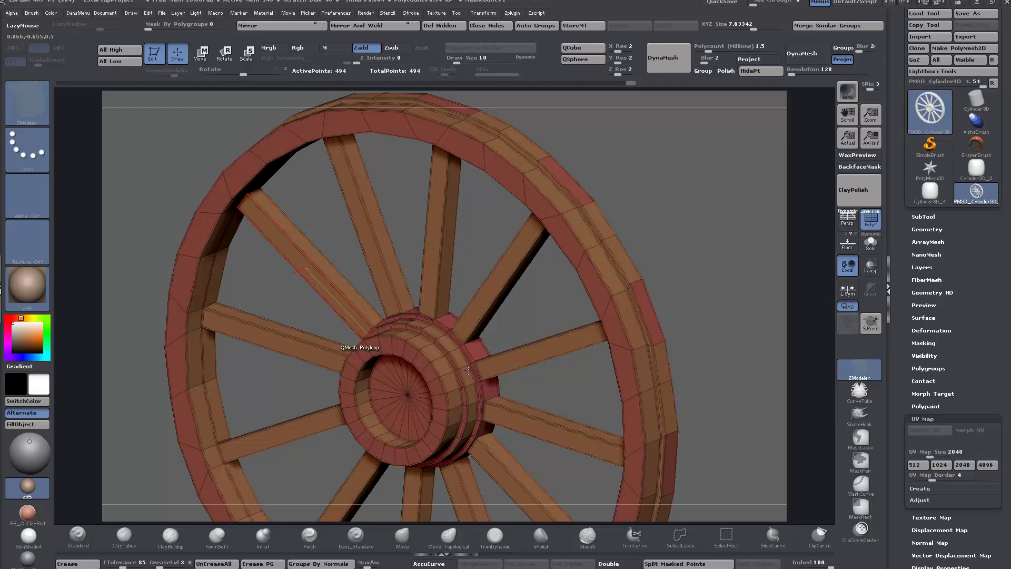
# Preview the wheel with Dynamic Subdiv, inspect the hub and spokes without PolyF, then restore PolyF
pyautogui.press('f')
pyautogui.moveTo(704, 244); pyautogui.dragTo(765, 262)
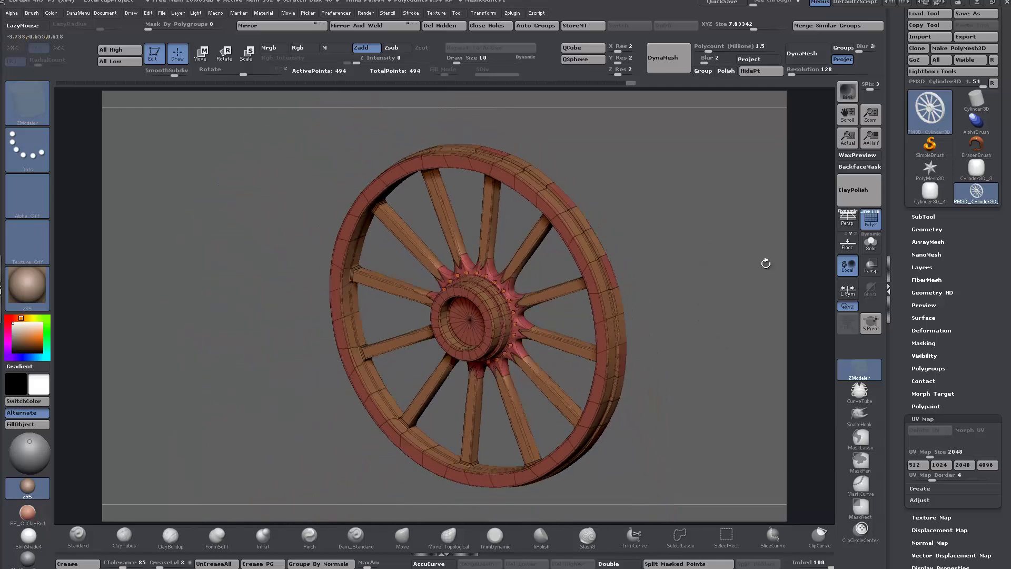
pyautogui.click(872, 220)
pyautogui.moveTo(684, 311); pyautogui.dragTo(691, 299)
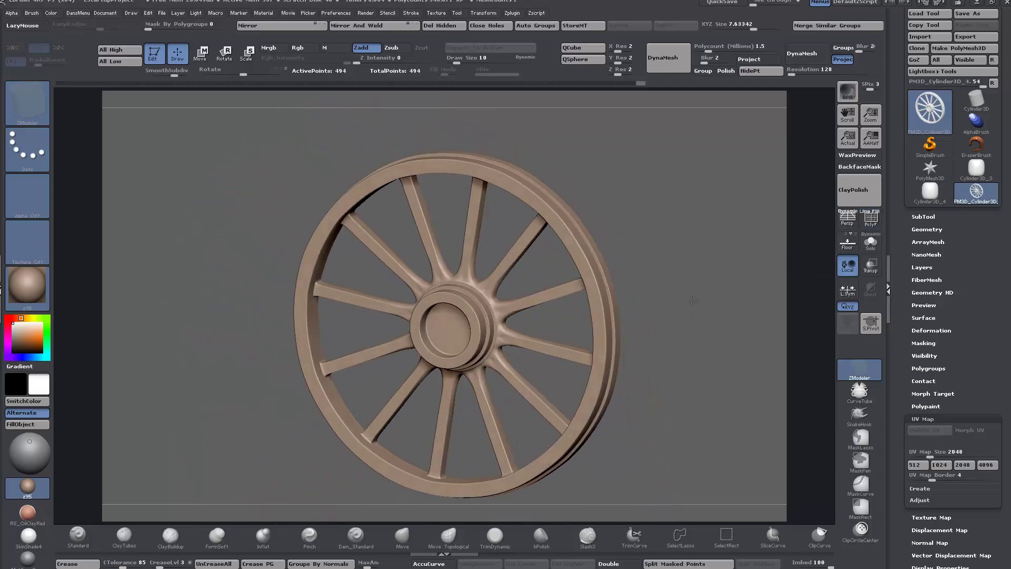
pyautogui.moveTo(707, 230); pyautogui.dragTo(704, 232)
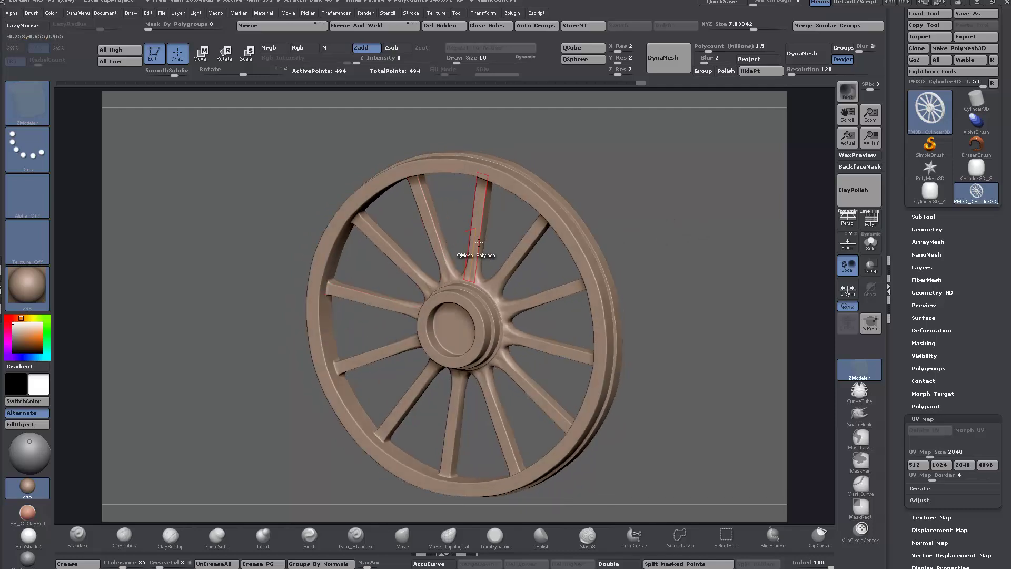
pyautogui.keyDown('ctrl'); pyautogui.moveTo(496, 246); pyautogui.dragTo(807, 264, button='right'); pyautogui.keyUp('ctrl')
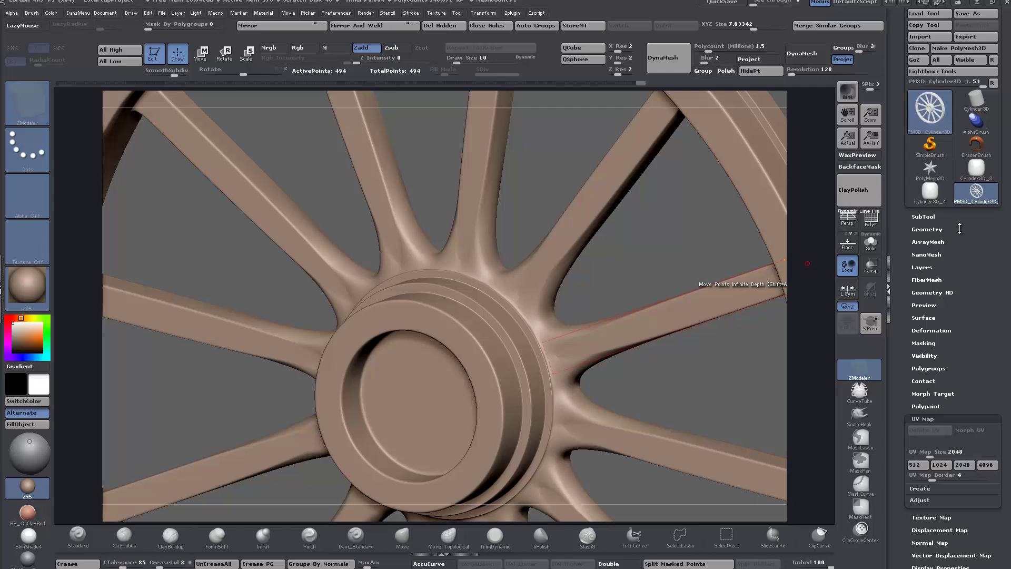
pyautogui.click(871, 225)
# Turn off Dynamic Subdiv and crease the hub's outer border edge with ZModeler Crease Edge
pyautogui.hotkey('shift', 'd')
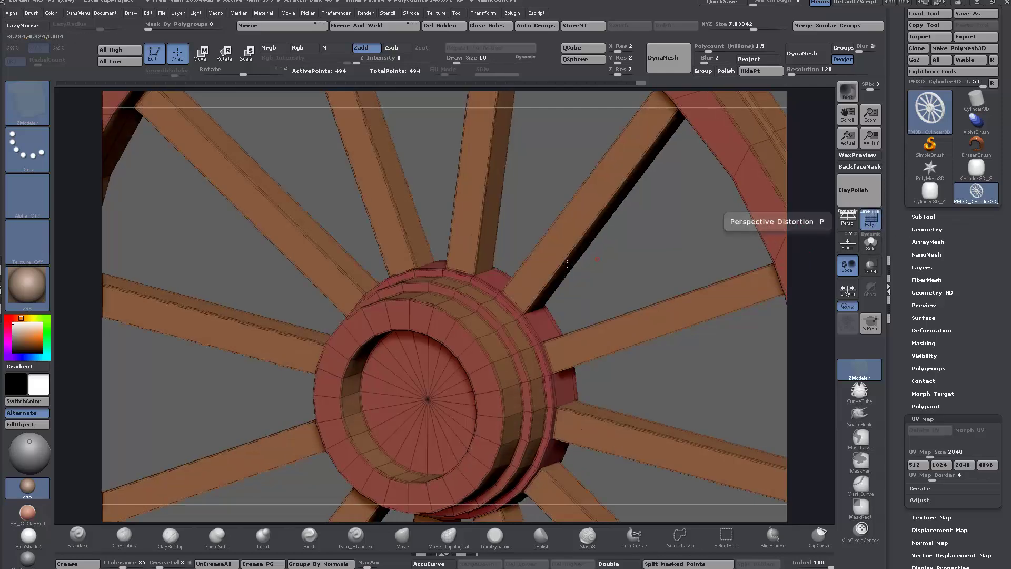
pyautogui.keyDown('ctrl'); pyautogui.moveTo(592, 271); pyautogui.dragTo(751, 190, button='right'); pyautogui.keyUp('ctrl')
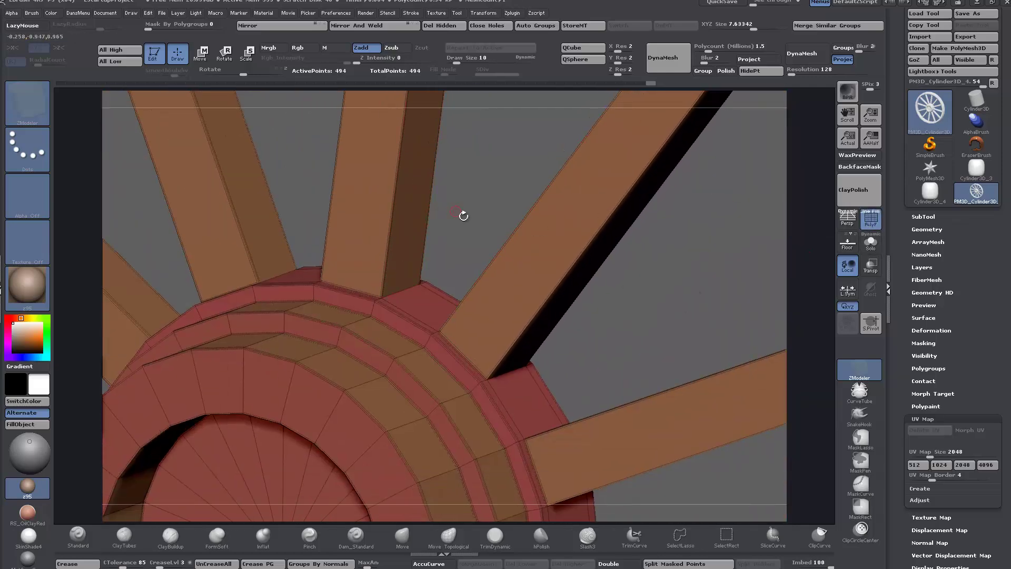
pyautogui.moveTo(463, 214); pyautogui.dragTo(463, 234, button='right')
pyautogui.keyDown('ctrl'); pyautogui.moveTo(323, 179); pyautogui.dragTo(410, 189, button='right'); pyautogui.keyUp('ctrl')
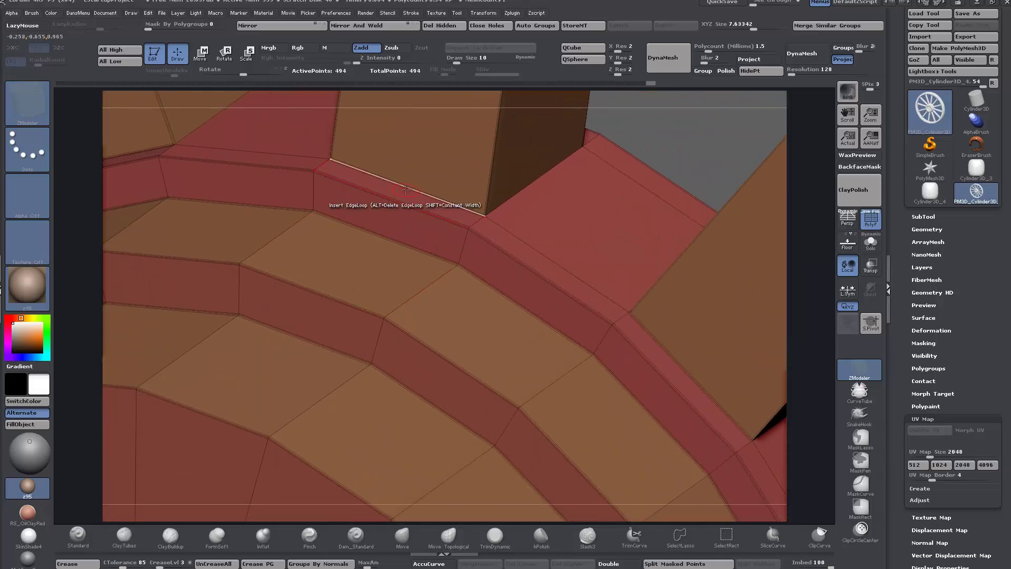
pyautogui.press('space')
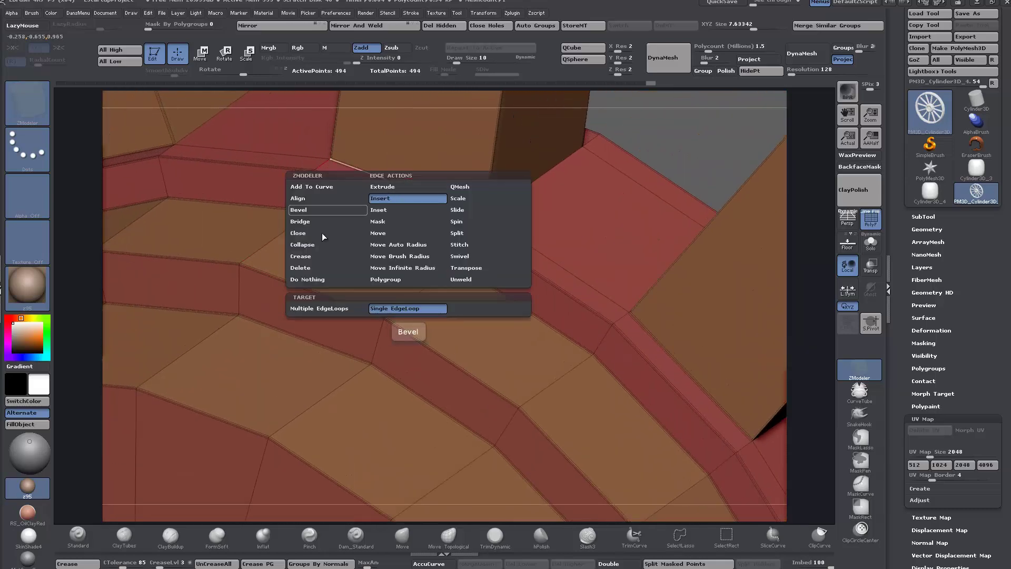
pyautogui.click(317, 257)
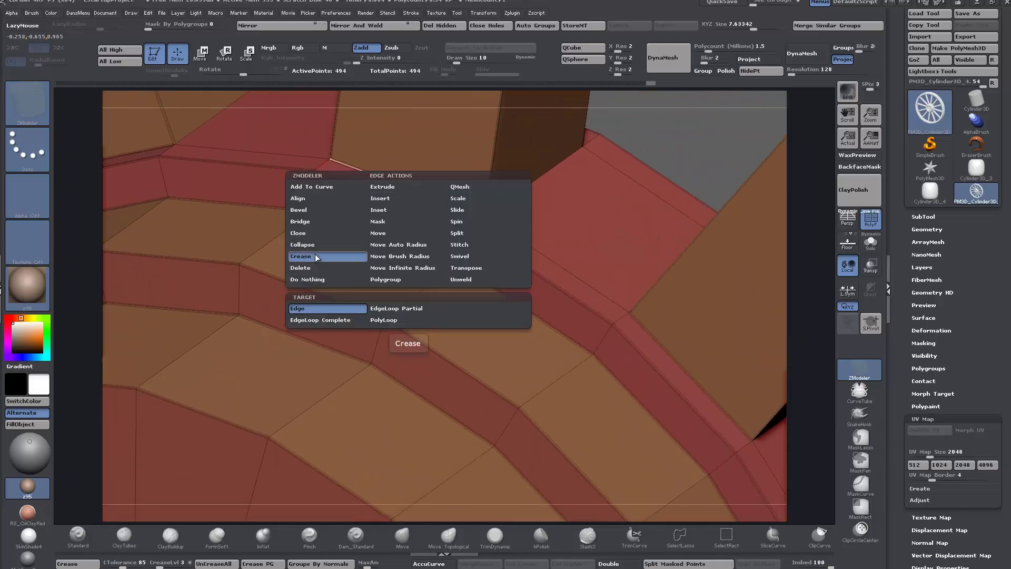
pyautogui.click(325, 308)
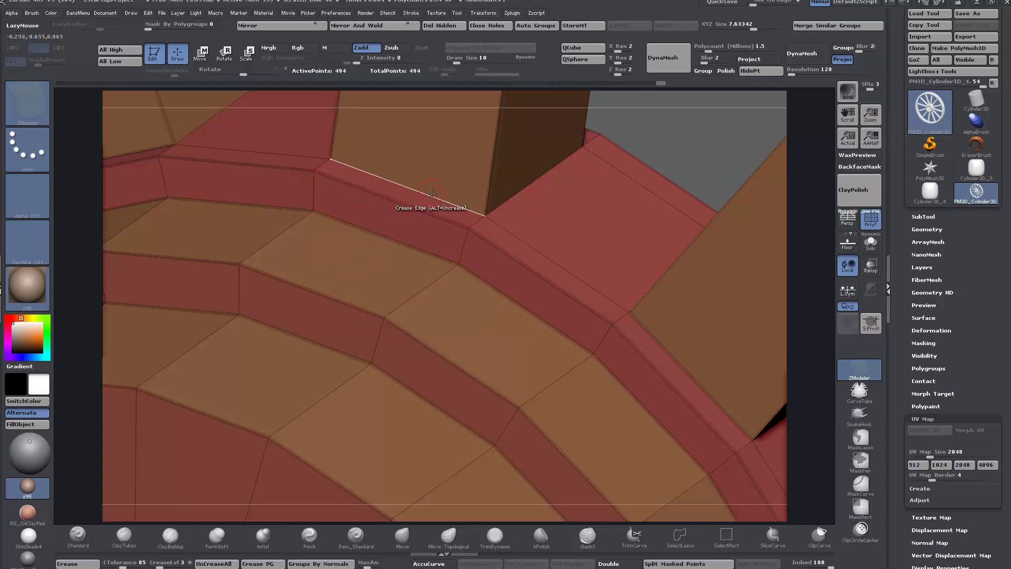
pyautogui.click(431, 192)
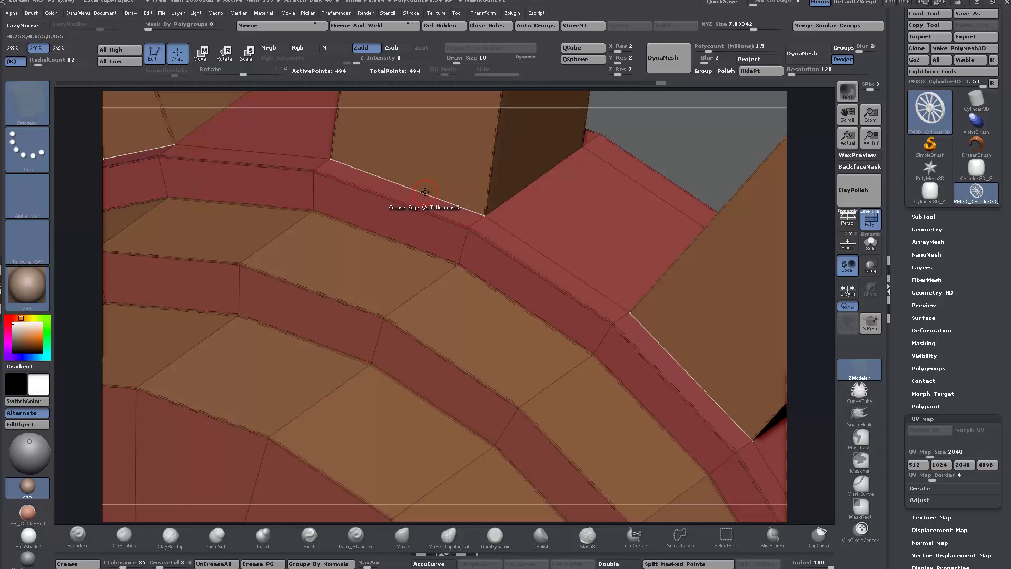
# Check the creased hub under Dynamic Subdiv from several angles, then frame the wheel front-on
pyautogui.press('d')
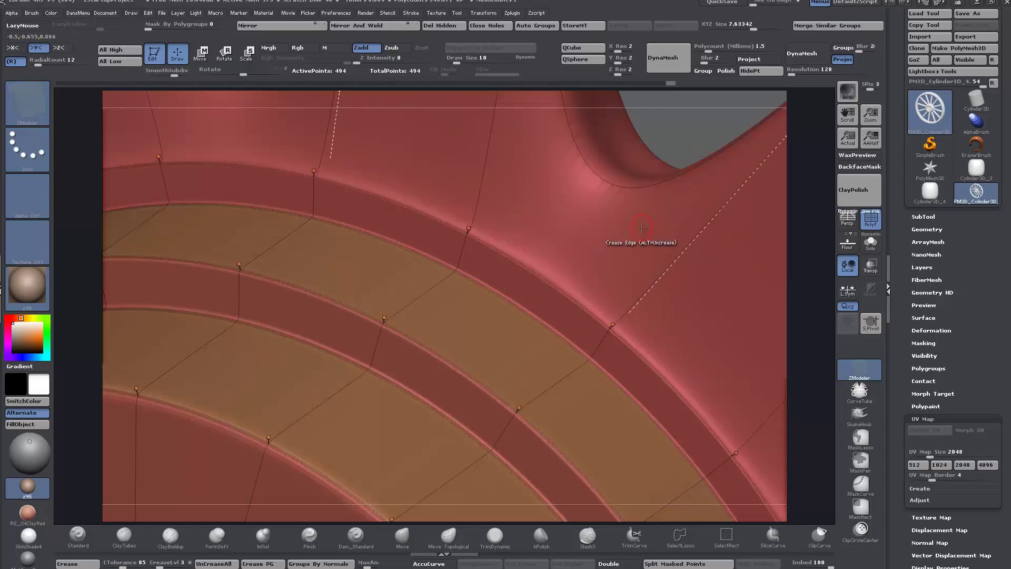
pyautogui.keyDown('alt'); pyautogui.moveTo(689, 138); pyautogui.dragTo(687, 2); pyautogui.keyUp('alt')
pyautogui.keyDown('alt'); pyautogui.moveTo(719, 313); pyautogui.dragTo(767, 297); pyautogui.keyUp('alt')
pyautogui.keyDown('shift'); pyautogui.moveTo(771, 235); pyautogui.dragTo(737, 237); pyautogui.keyUp('shift')
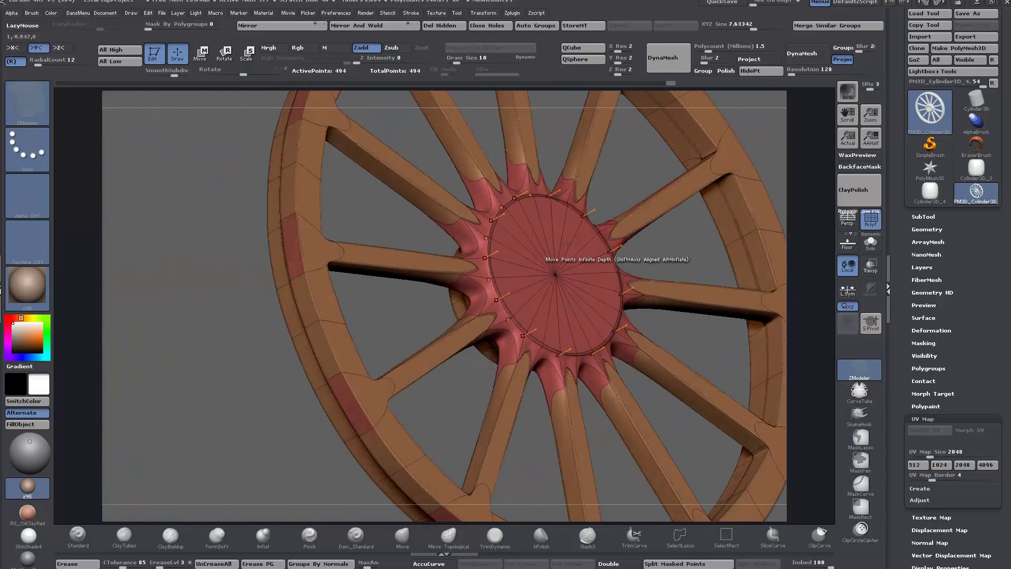
pyautogui.keyDown('alt'); pyautogui.moveTo(226, 235); pyautogui.dragTo(533, 312); pyautogui.keyUp('alt')
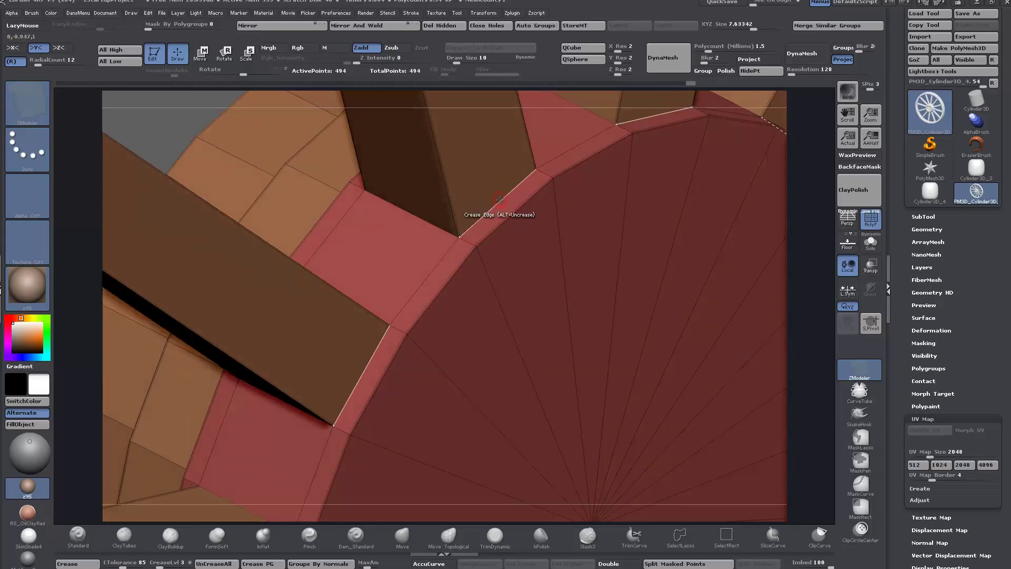
pyautogui.moveTo(499, 199); pyautogui.dragTo(582, 143)
pyautogui.press('d')
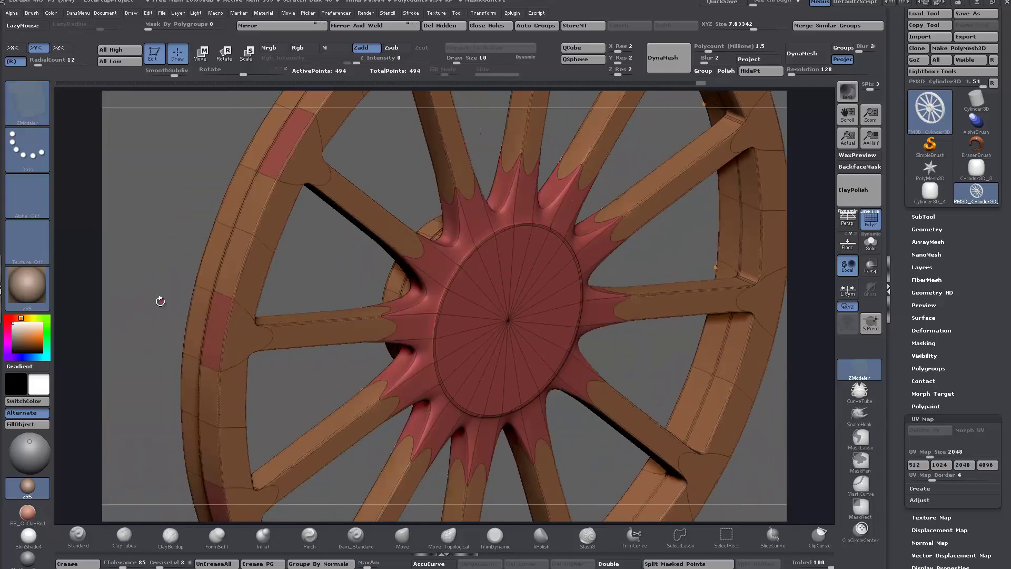
pyautogui.press('f')
pyautogui.keyDown('shift'); pyautogui.moveTo(709, 354); pyautogui.dragTo(731, 376); pyautogui.keyUp('shift')
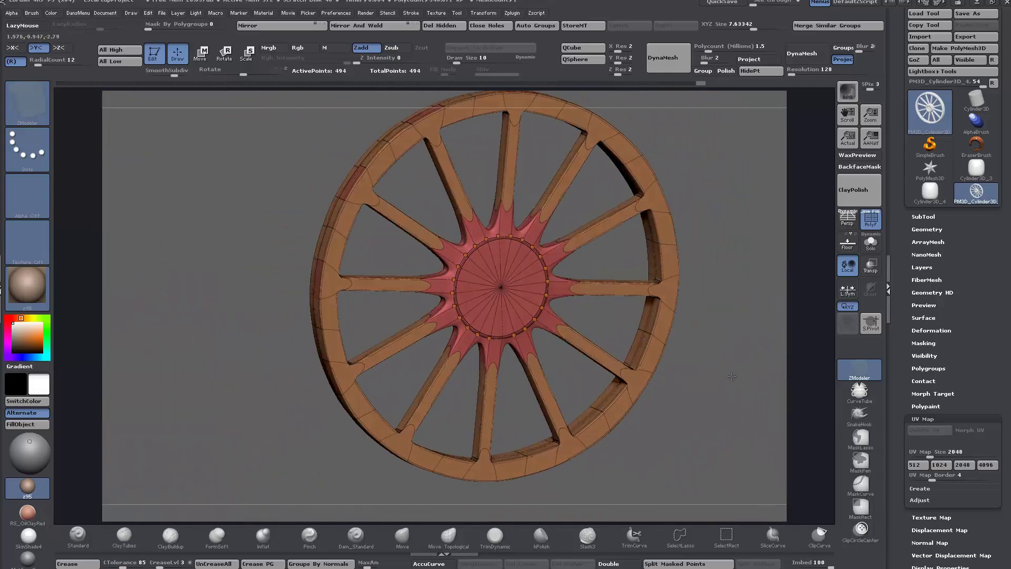
# Orbit to the rim's inner side and inspect a spoke-to-rim junction without wireframe
pyautogui.moveTo(658, 210); pyautogui.dragTo(377, 388)
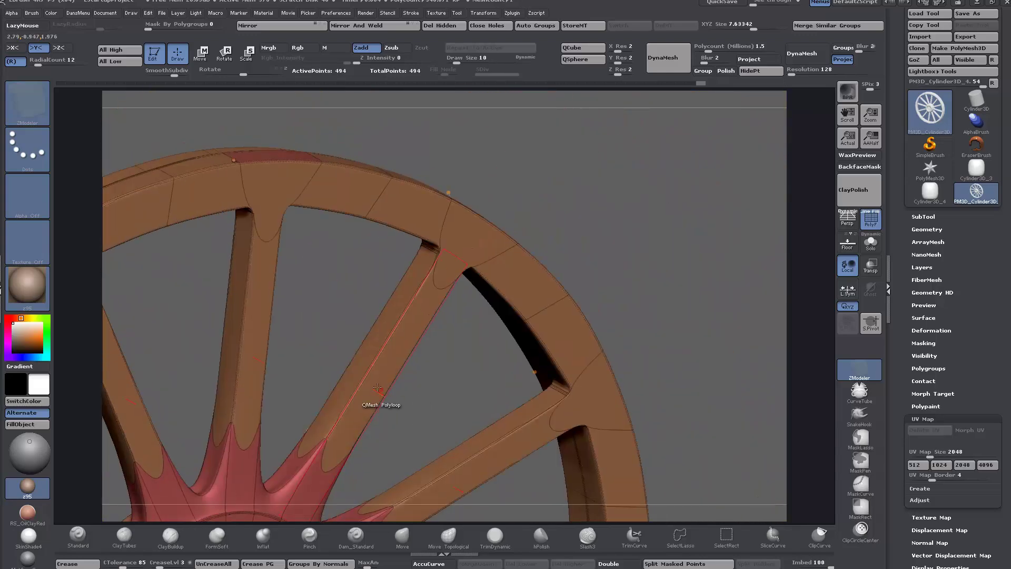
pyautogui.moveTo(378, 388); pyautogui.dragTo(487, 355, button='right')
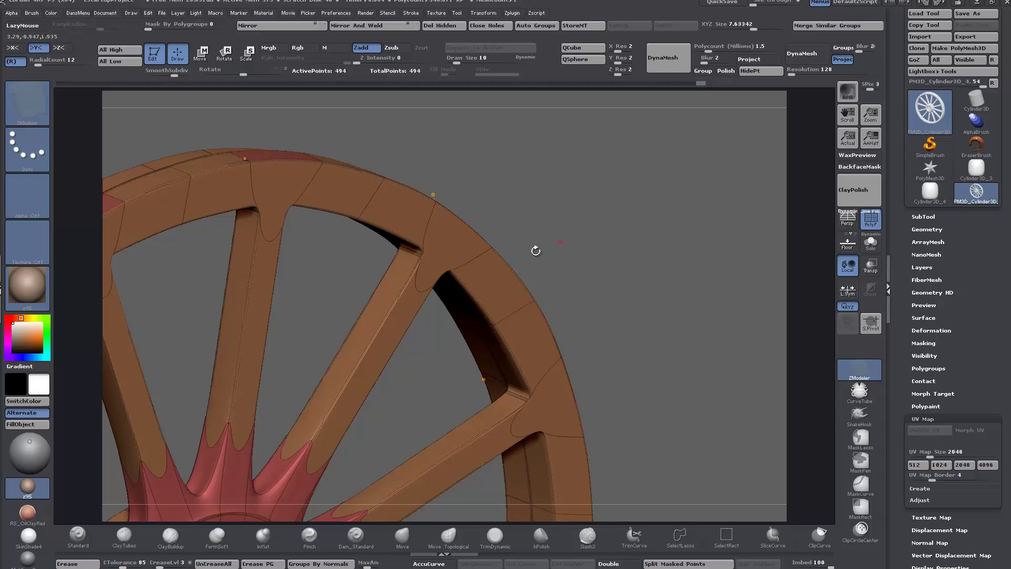
pyautogui.keyDown('alt'); pyautogui.moveTo(639, 188); pyautogui.dragTo(736, 162); pyautogui.keyUp('alt')
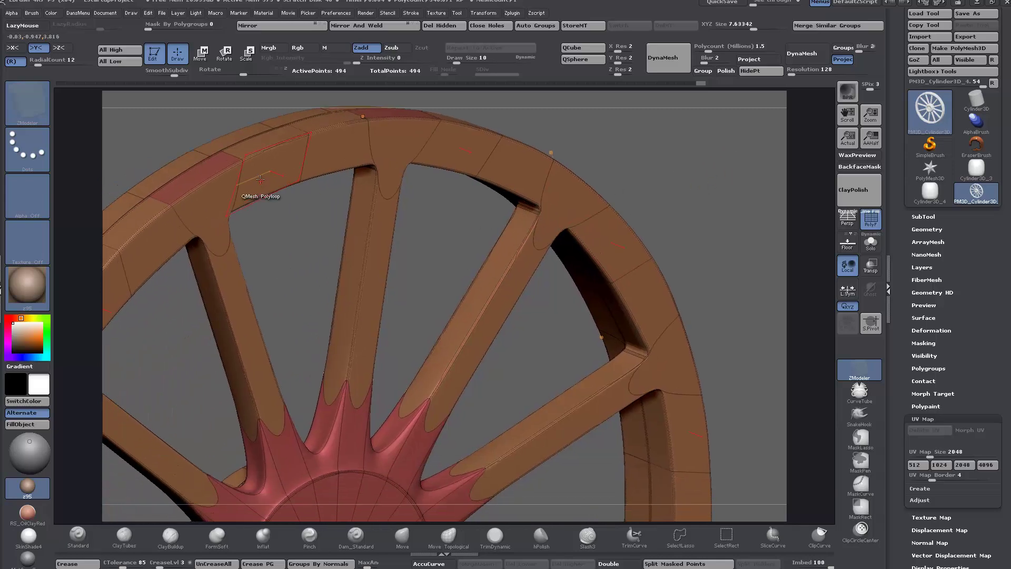
pyautogui.click(872, 228)
pyautogui.keyDown('alt'); pyautogui.moveTo(556, 267); pyautogui.dragTo(351, 433); pyautogui.keyUp('alt')
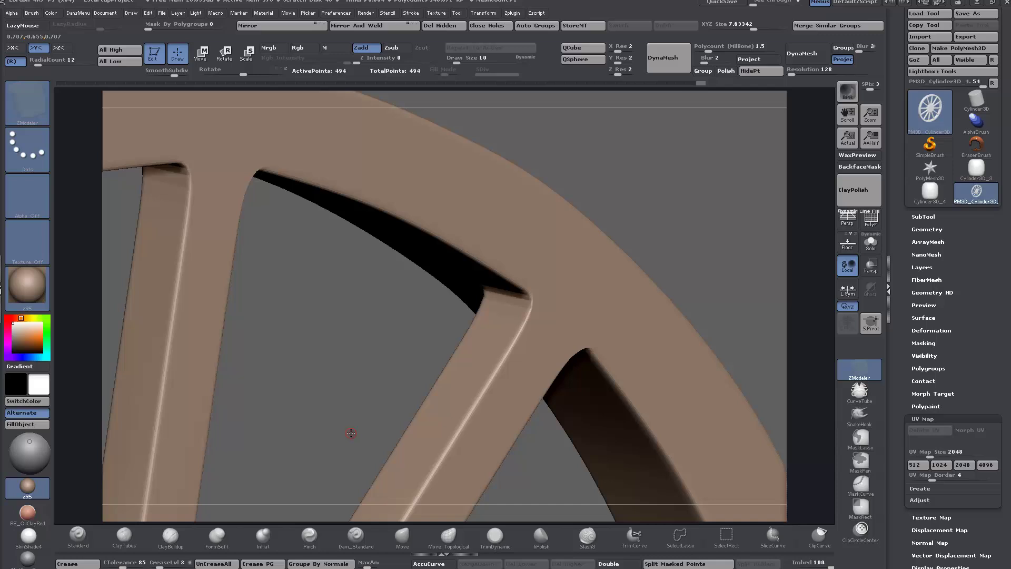
pyautogui.keyDown('alt'); pyautogui.moveTo(693, 273); pyautogui.dragTo(842, 255); pyautogui.keyUp('alt')
# Compare the faceted spoke-to-rim junction with its Dynamic Subdiv preview, ending with PolyF off
pyautogui.click(877, 223)
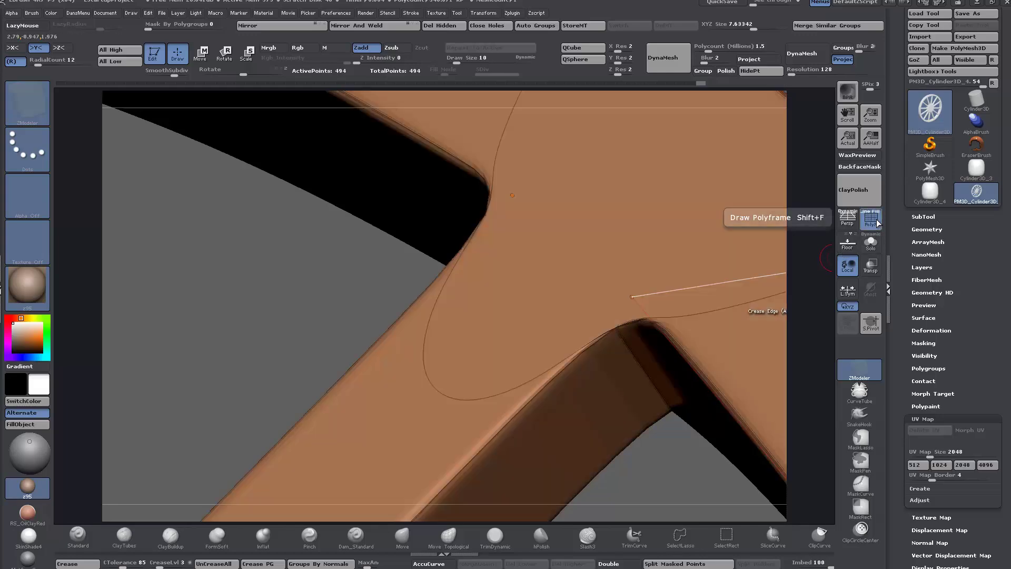
pyautogui.hotkey('shift', 'd')
pyautogui.keyDown('alt'); pyautogui.moveTo(700, 355); pyautogui.dragTo(658, 298); pyautogui.keyUp('alt')
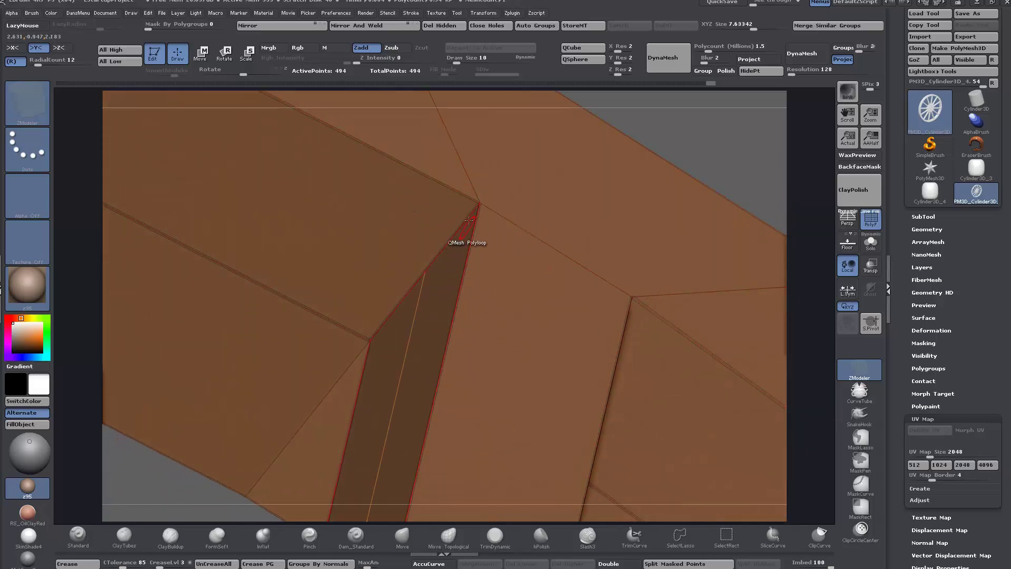
pyautogui.moveTo(593, 295); pyautogui.dragTo(684, 306)
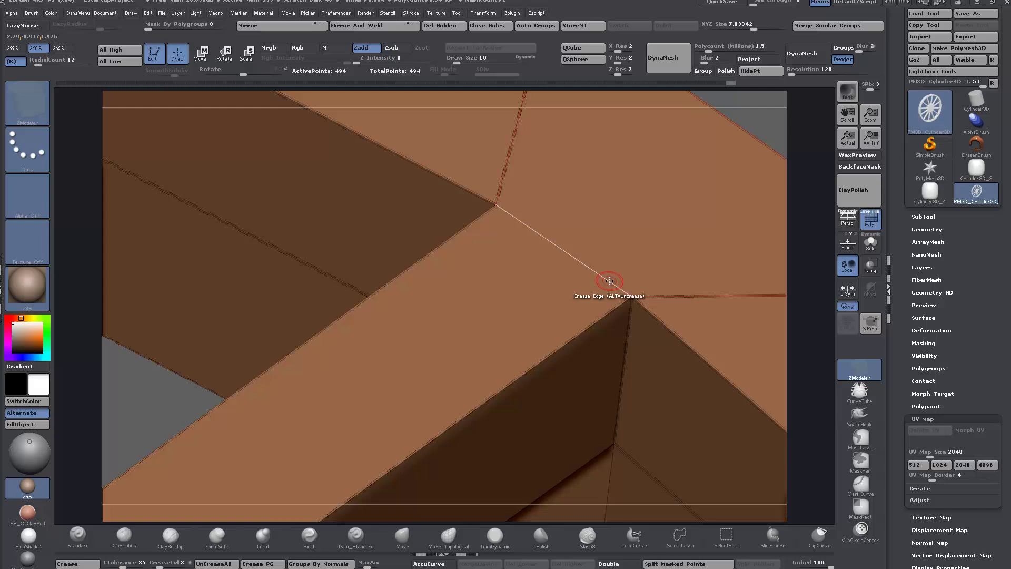
pyautogui.press('d')
pyautogui.moveTo(608, 334); pyautogui.dragTo(835, 204)
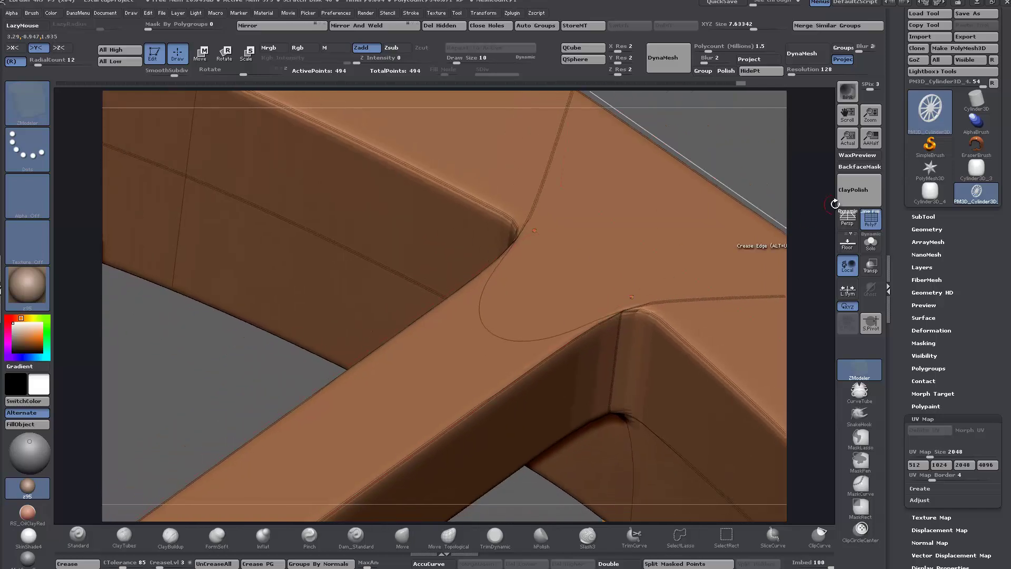
pyautogui.click(870, 223)
pyautogui.moveTo(790, 248)
pyautogui.mouseDown()
pyautogui.moveTo(540, 260)
pyautogui.moveTo(579, 326)
pyautogui.moveTo(614, 350)
pyautogui.moveTo(652, 407)
pyautogui.mouseUp()
pyautogui.hotkey('shift', 'd')
pyautogui.click(870, 217)
pyautogui.moveTo(811, 316); pyautogui.dragTo(599, 334)
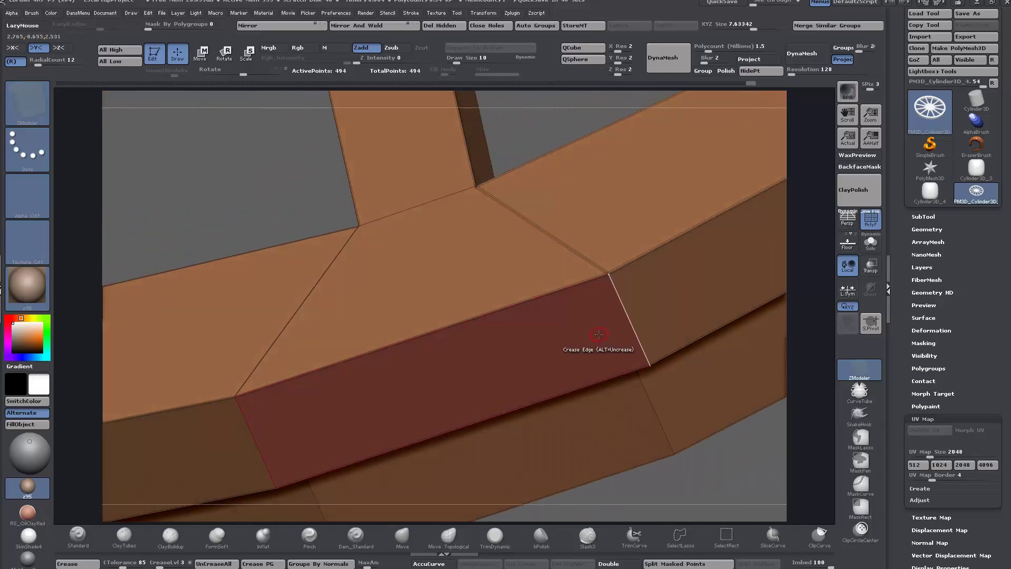
pyautogui.press('d')
pyautogui.moveTo(692, 315); pyautogui.dragTo(656, 240)
pyautogui.click(870, 217)
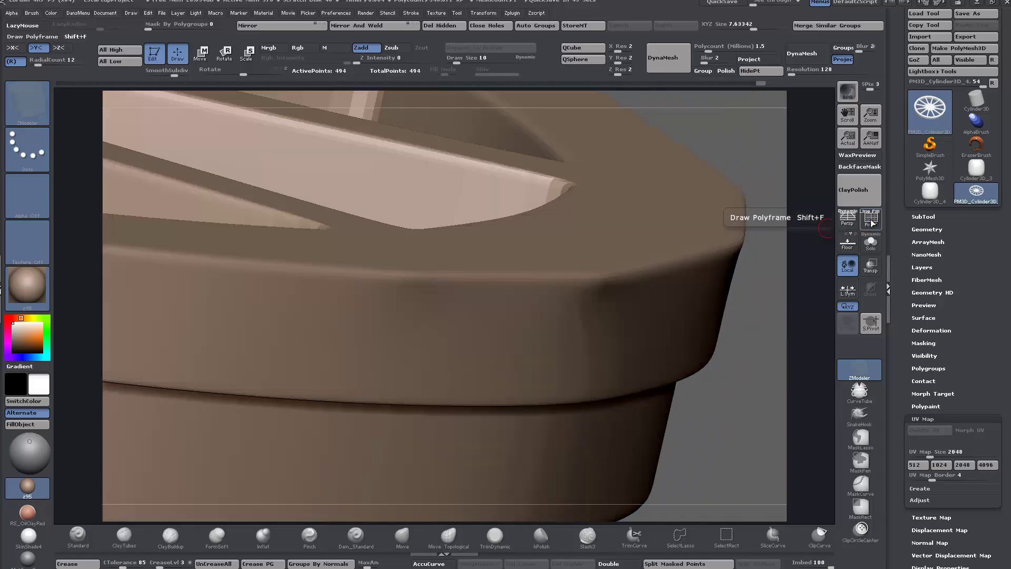
pyautogui.hotkey('shift', 'd')
pyautogui.moveTo(808, 268)
pyautogui.mouseDown()
pyautogui.moveTo(664, 335)
pyautogui.moveTo(656, 307)
pyautogui.moveTo(672, 350)
pyautogui.moveTo(665, 393)
pyautogui.moveTo(553, 437)
pyautogui.moveTo(388, 354)
pyautogui.moveTo(348, 355)
pyautogui.moveTo(369, 358)
pyautogui.moveTo(268, 331)
pyautogui.mouseUp()
pyautogui.click(871, 217)
pyautogui.click(868, 224)
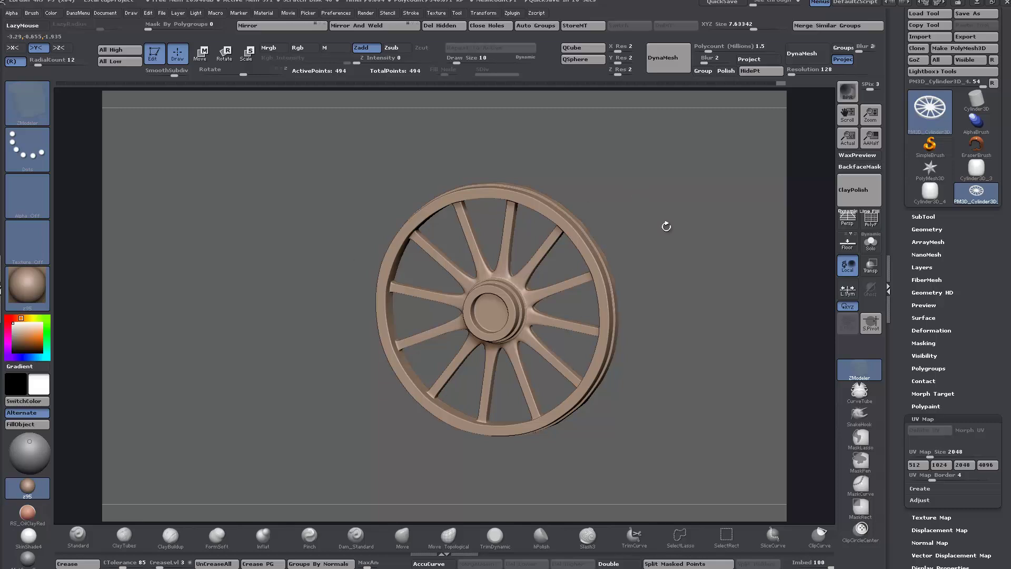
# Turn the wheel face-on, show PolyF and zoom in on the hub
pyautogui.moveTo(666, 227); pyautogui.dragTo(687, 314)
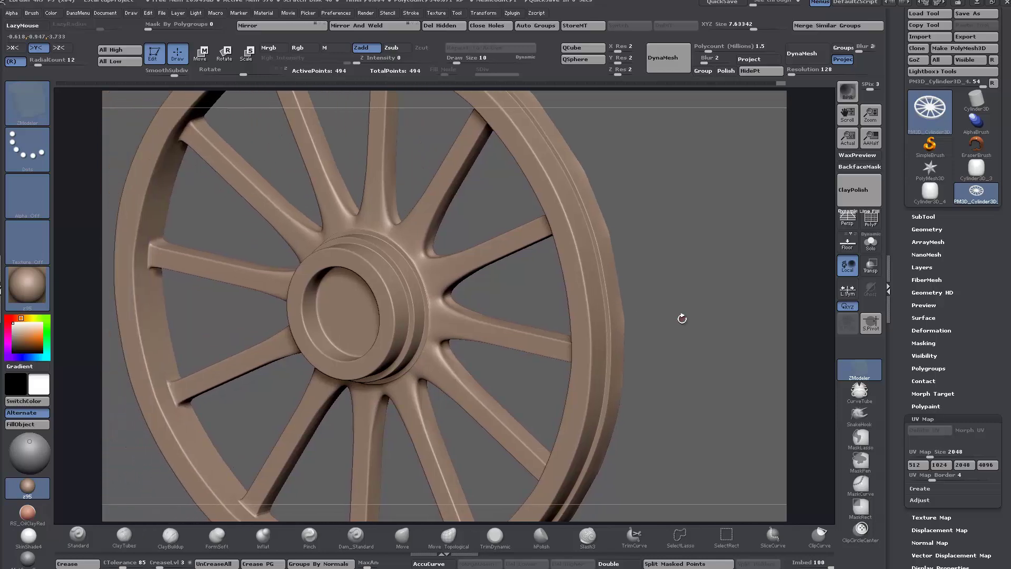
pyautogui.click(871, 218)
pyautogui.moveTo(764, 227); pyautogui.dragTo(626, 204)
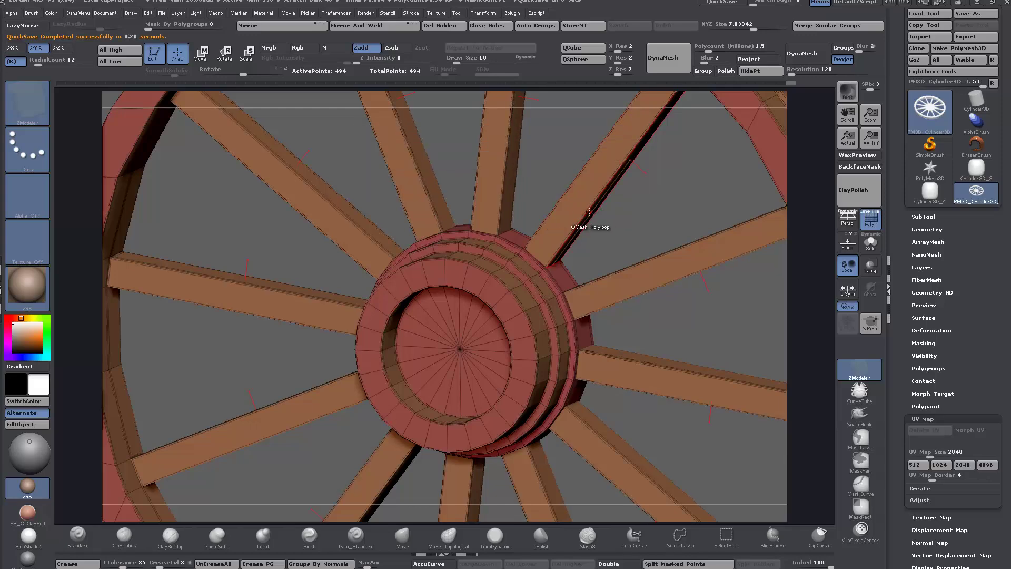
# Crease the edge loop where a spoke meets the hub and check it under Dynamic Subdiv
pyautogui.press('d')
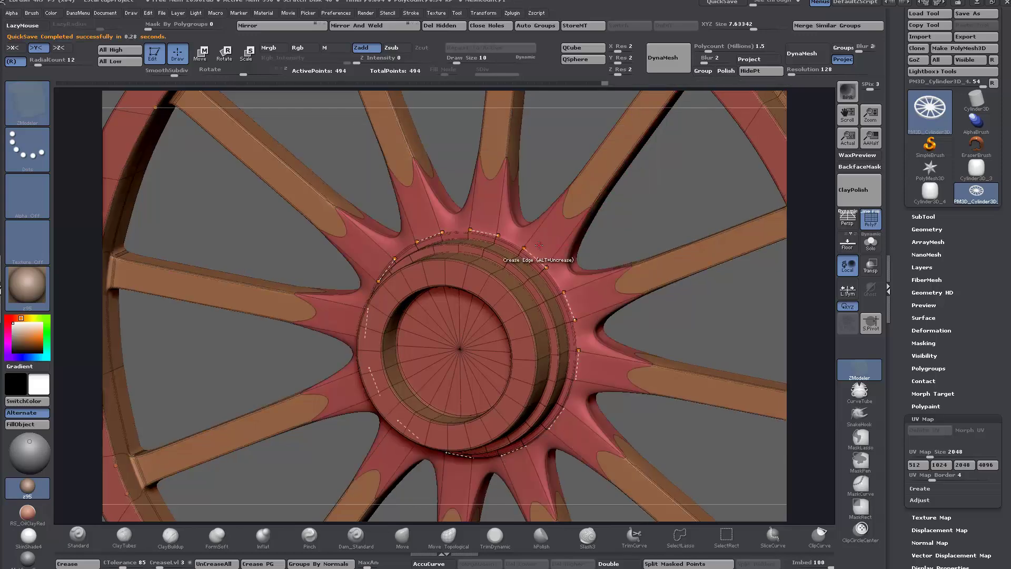
pyautogui.moveTo(624, 227); pyautogui.dragTo(415, 342)
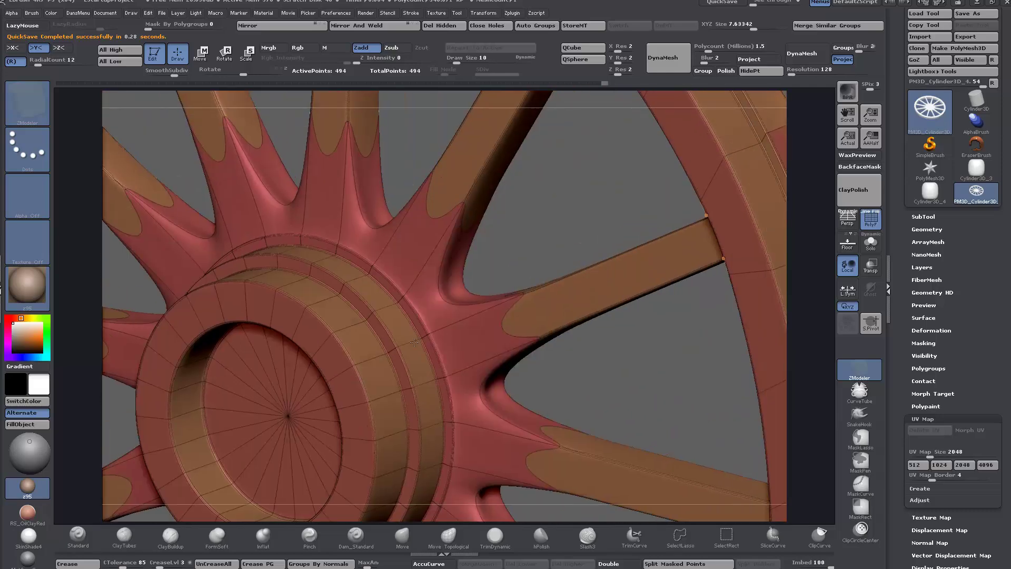
pyautogui.keyDown('alt'); pyautogui.moveTo(453, 274); pyautogui.dragTo(459, 343); pyautogui.keyUp('alt')
pyautogui.hotkey('shift', 'd')
pyautogui.moveTo(542, 255); pyautogui.dragTo(539, 291)
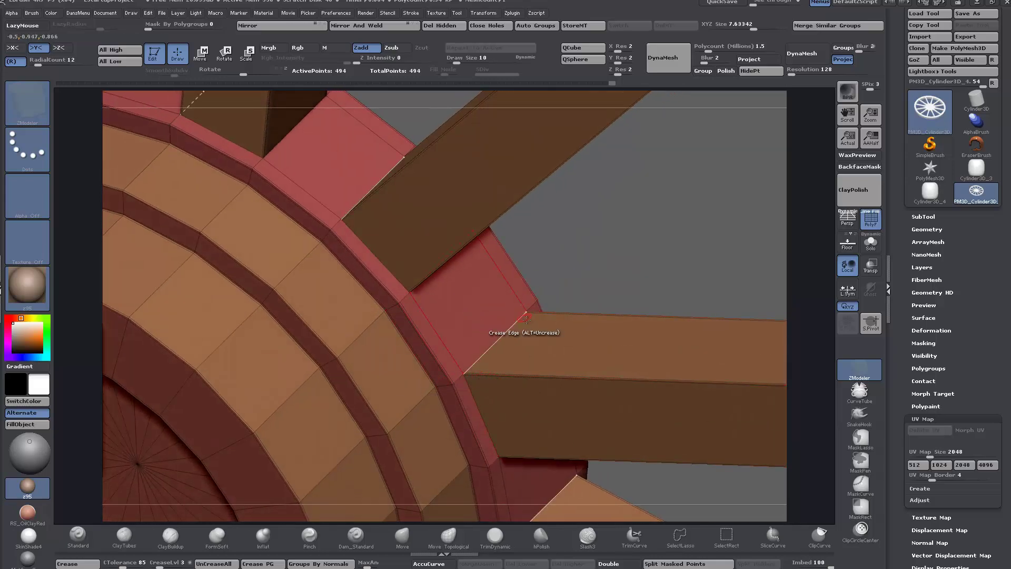
pyautogui.moveTo(673, 169); pyautogui.dragTo(531, 328)
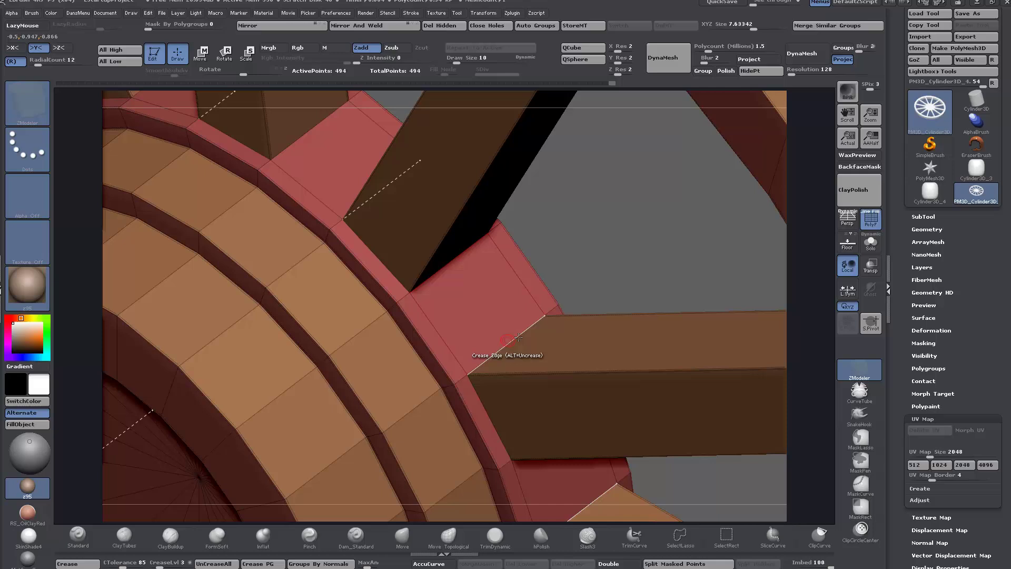
pyautogui.moveTo(621, 229); pyautogui.dragTo(614, 212)
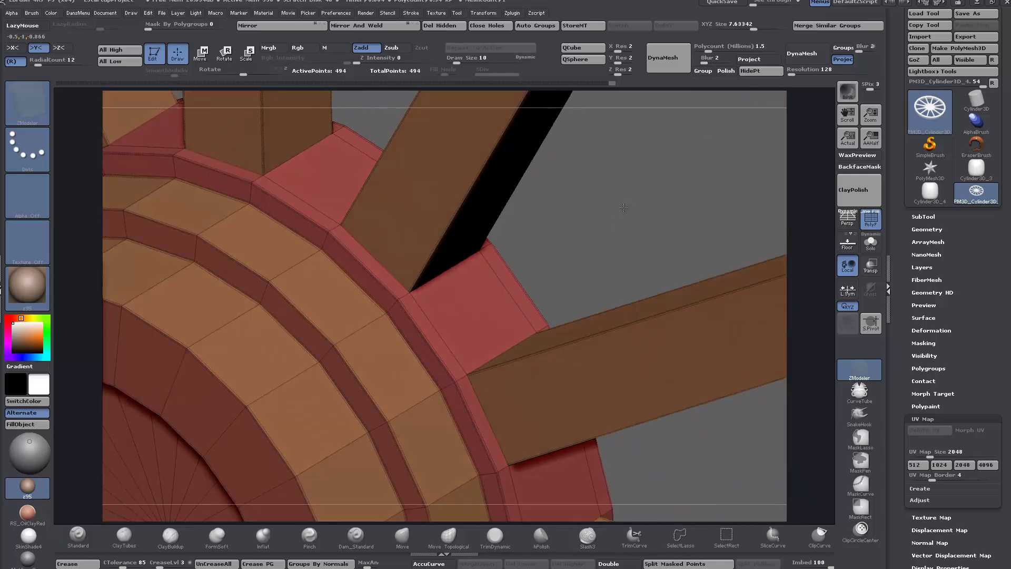
pyautogui.click(439, 264)
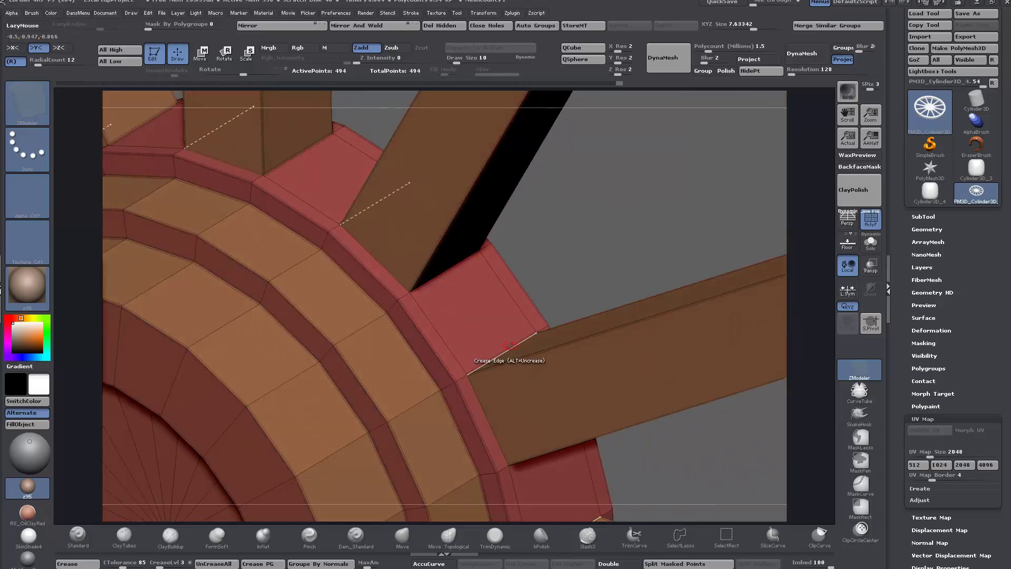
pyautogui.press('d')
pyautogui.hotkey('shift', 'd')
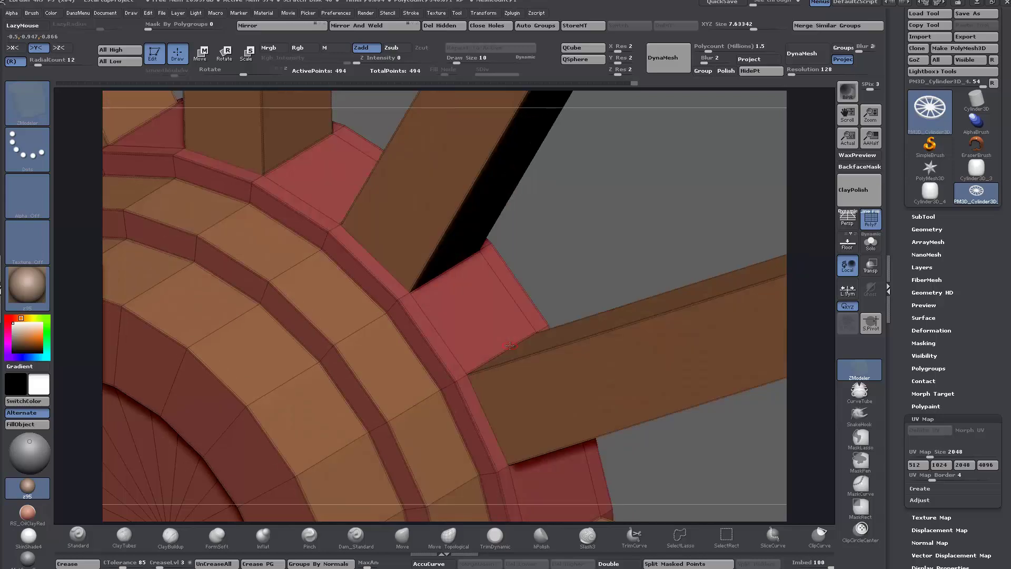
# Crease another spoke-to-hub edge loop and preview it smoothly subdivided
pyautogui.moveTo(510, 345); pyautogui.dragTo(481, 331)
pyautogui.click(427, 331)
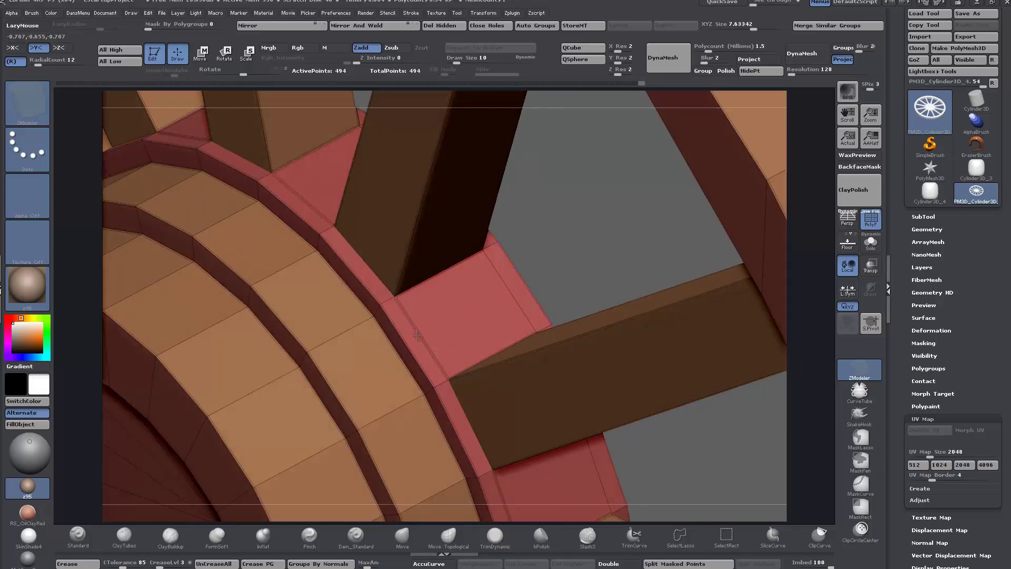
pyautogui.press('d')
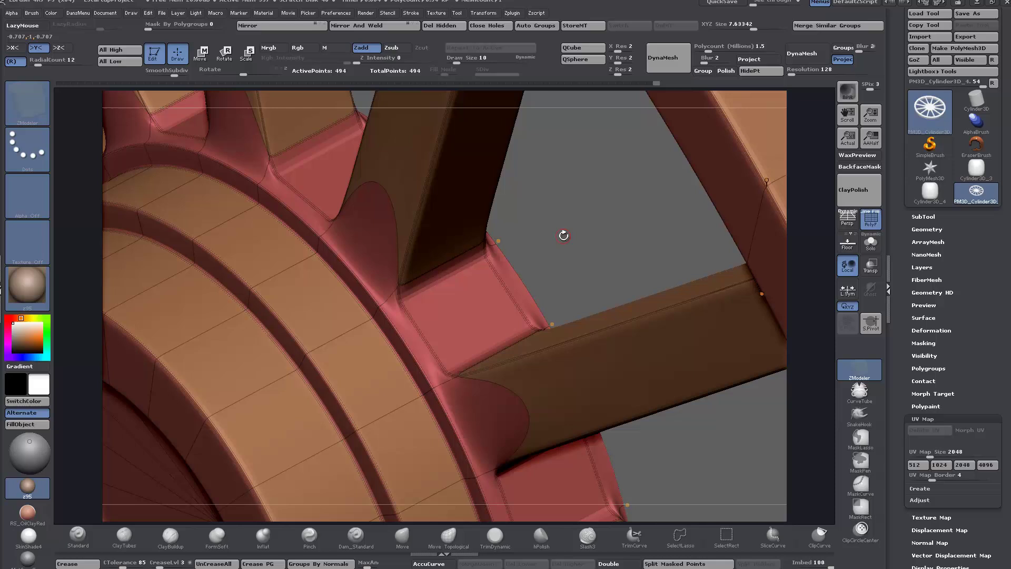
pyautogui.moveTo(564, 233); pyautogui.dragTo(553, 258)
pyautogui.hotkey('shift', 'd')
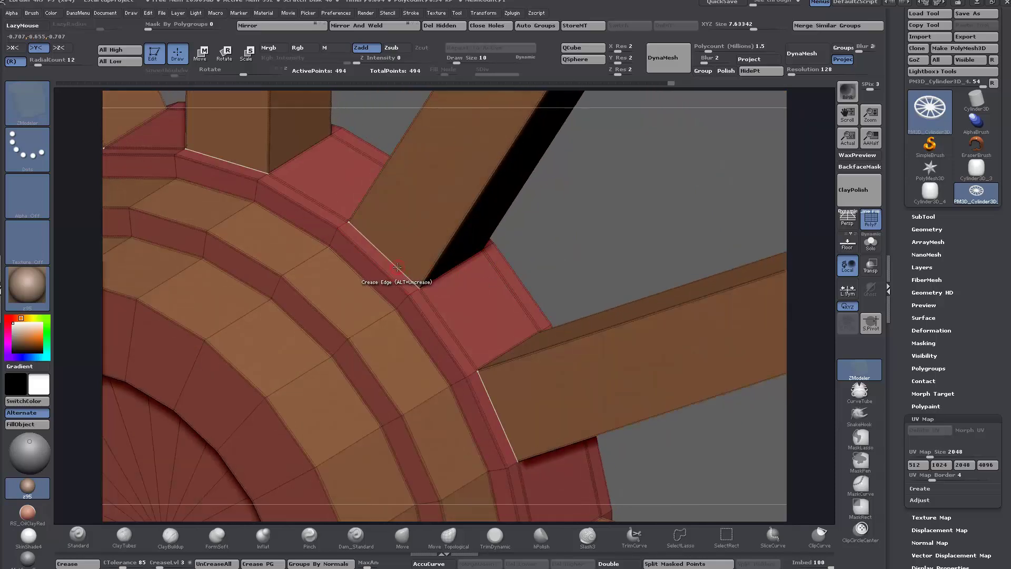
pyautogui.press('d')
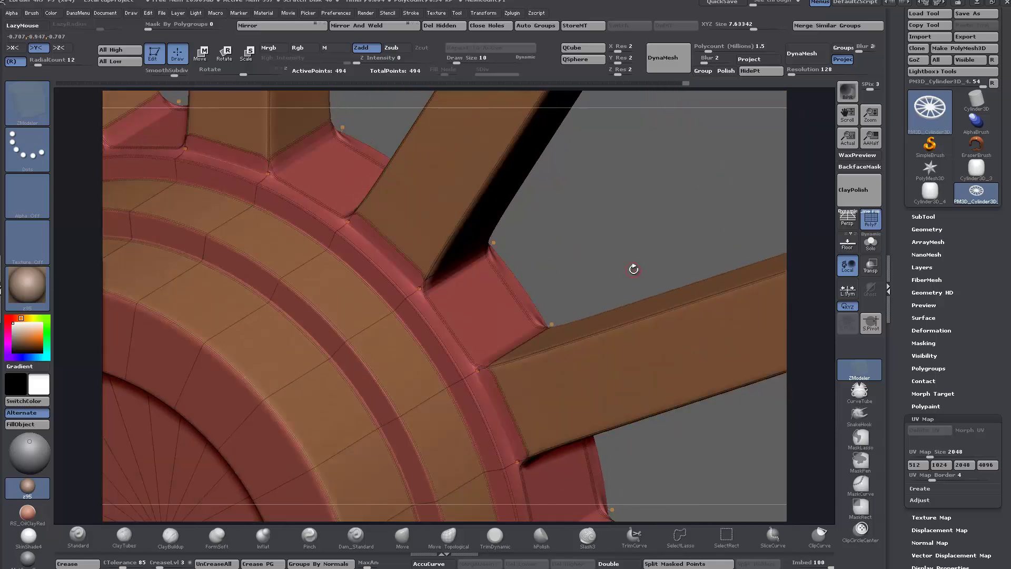
# Insert an extra edge loop and inspect the hub and spokes without the wireframe
pyautogui.moveTo(687, 246); pyautogui.dragTo(632, 252)
pyautogui.click(543, 355)
pyautogui.click(871, 218)
pyautogui.keyDown('alt'); pyautogui.moveTo(709, 342); pyautogui.dragTo(654, 324); pyautogui.keyUp('alt')
pyautogui.keyDown('alt'); pyautogui.moveTo(620, 261); pyautogui.dragTo(527, 252); pyautogui.keyUp('alt')
pyautogui.click(871, 220)
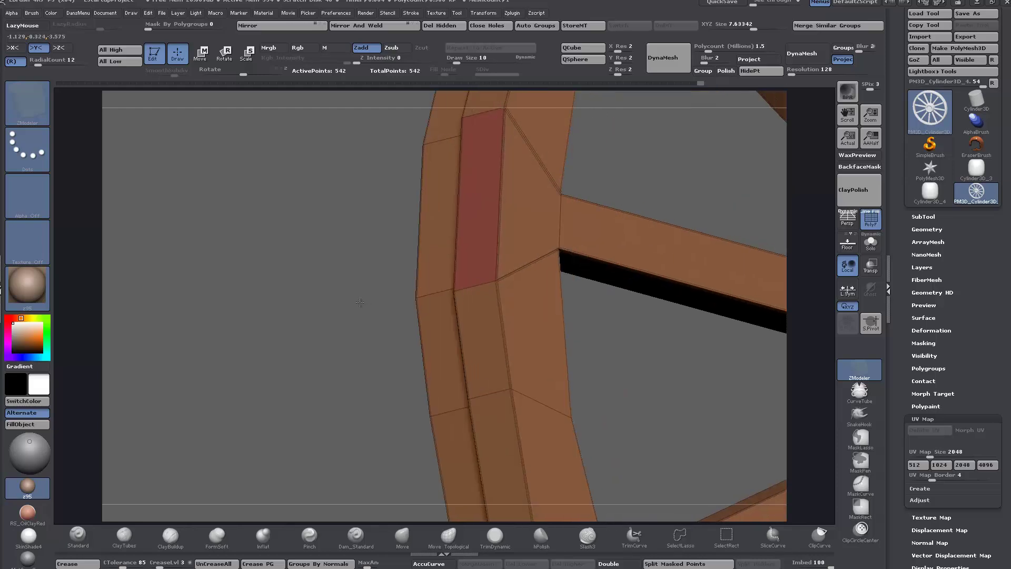
# Crease the spoke-rim joint and diagonal edges, preview with Dynamic Subdiv, and reframe the wheel
pyautogui.click(525, 266)
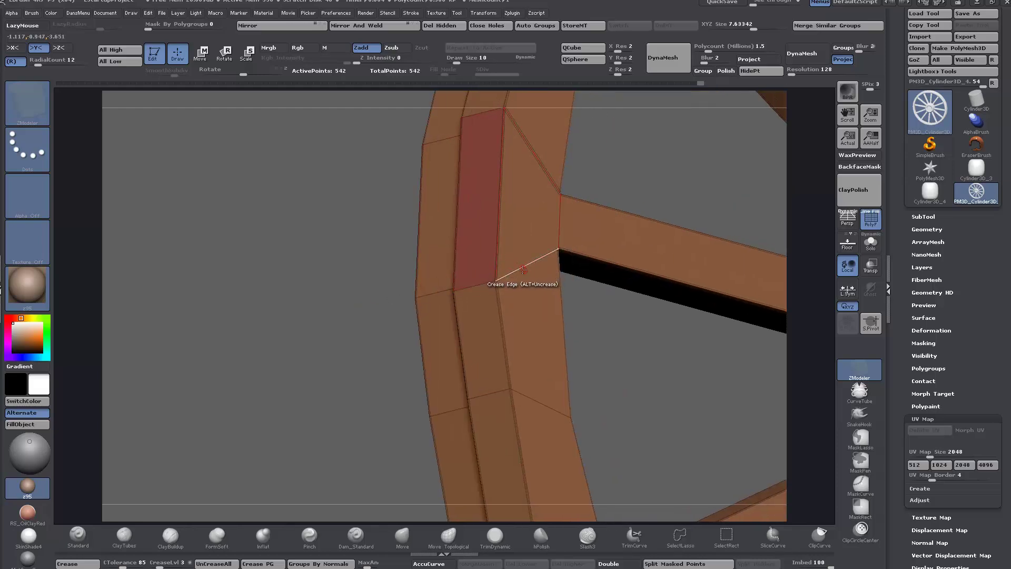
pyautogui.click(540, 164)
pyautogui.press('d')
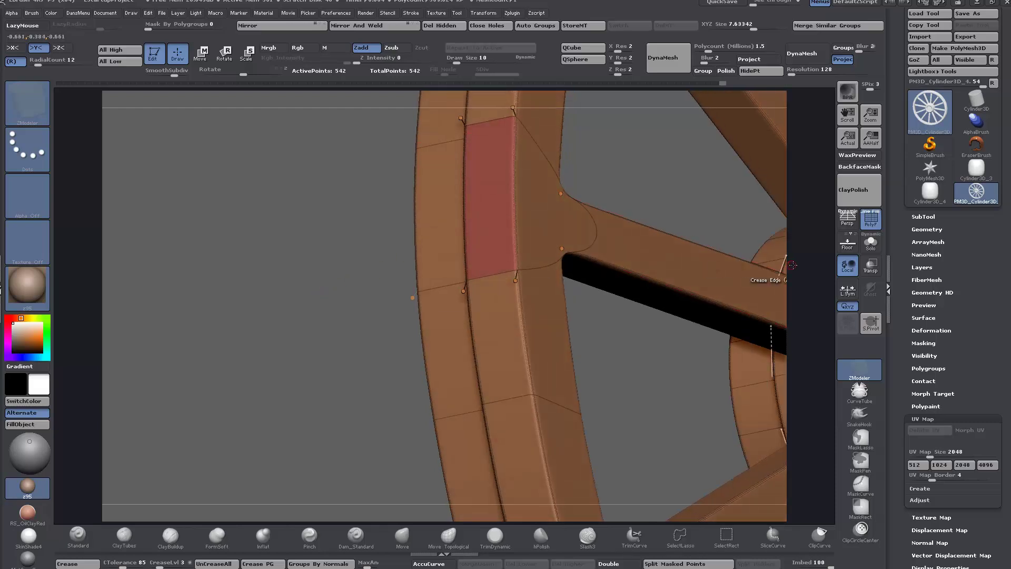
pyautogui.hotkey('shift', 'f')
pyautogui.moveTo(535, 384); pyautogui.dragTo(674, 407)
pyautogui.press('f')
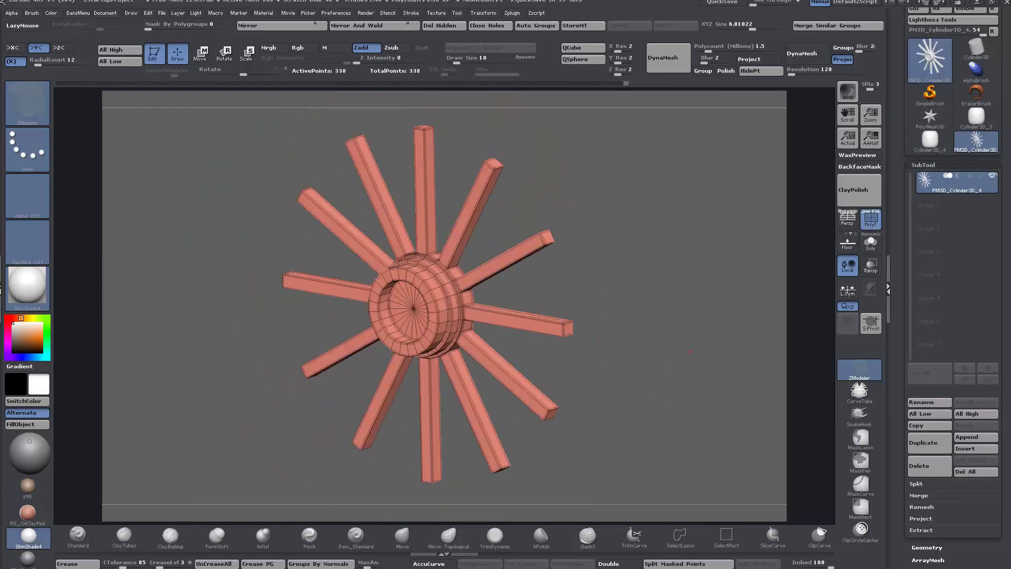
pyautogui.moveTo(646, 365); pyautogui.dragTo(620, 363)
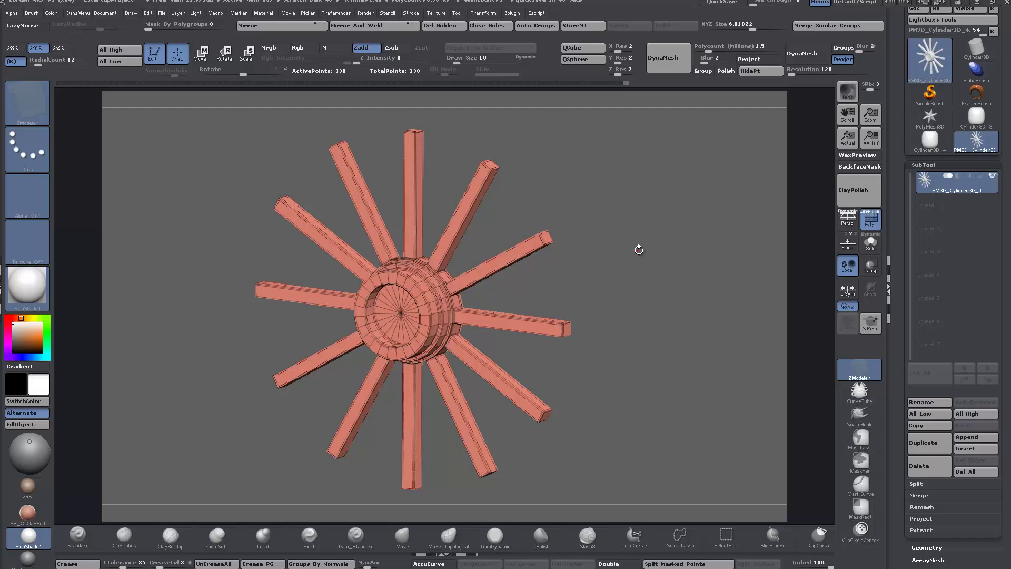
pyautogui.moveTo(657, 276); pyautogui.dragTo(622, 284)
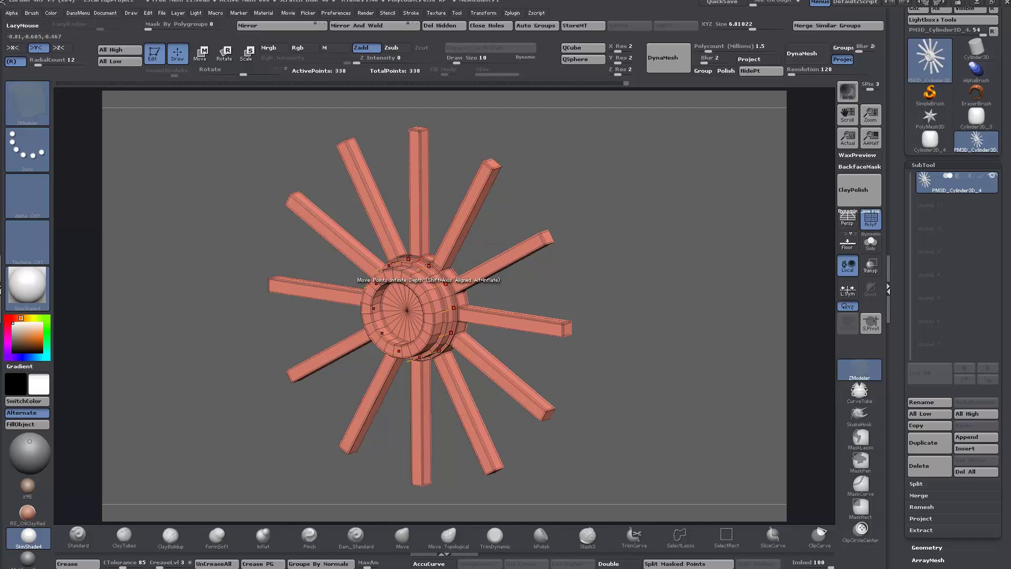
pyautogui.moveTo(617, 235); pyautogui.dragTo(599, 247)
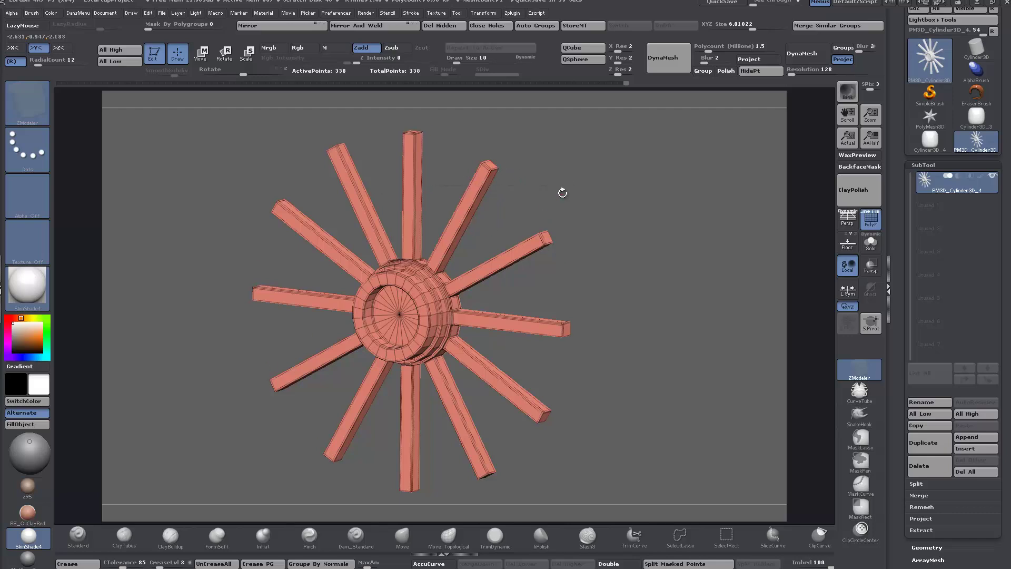
pyautogui.moveTo(590, 225); pyautogui.dragTo(641, 292)
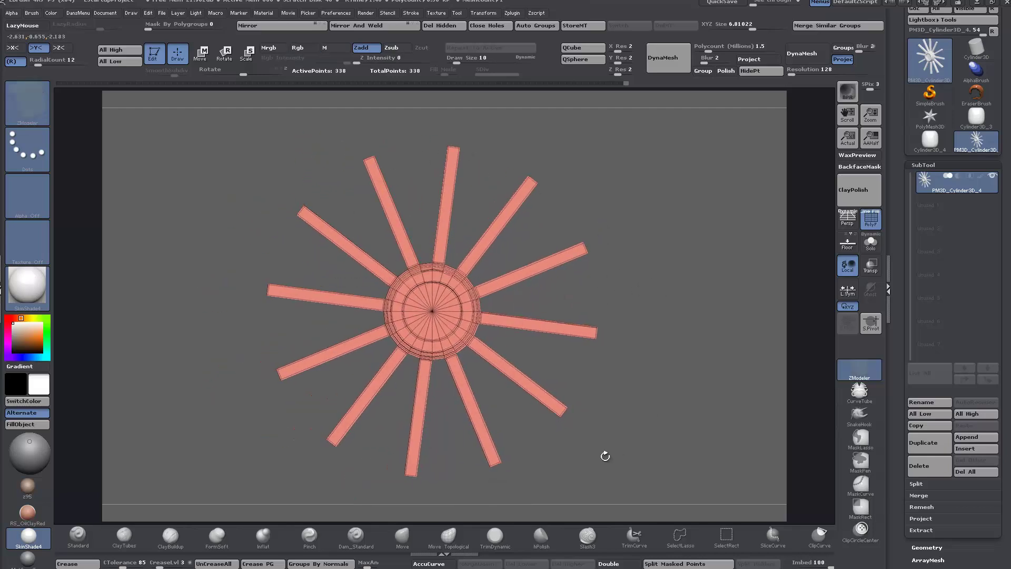
# Make a hollow 24-sided Cylinder3D polymesh (HDivide 24, VDivide 4), then reselect PM3D_Cylinder3D_4
pyautogui.click(967, 52)
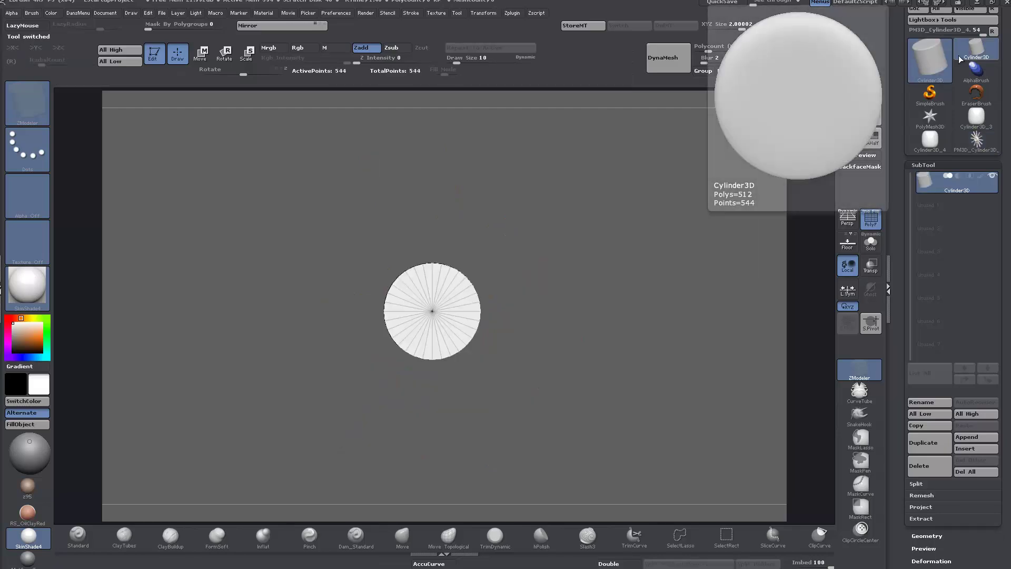
pyautogui.moveTo(611, 416); pyautogui.dragTo(579, 426)
pyautogui.moveTo(900, 402); pyautogui.dragTo(896, 308)
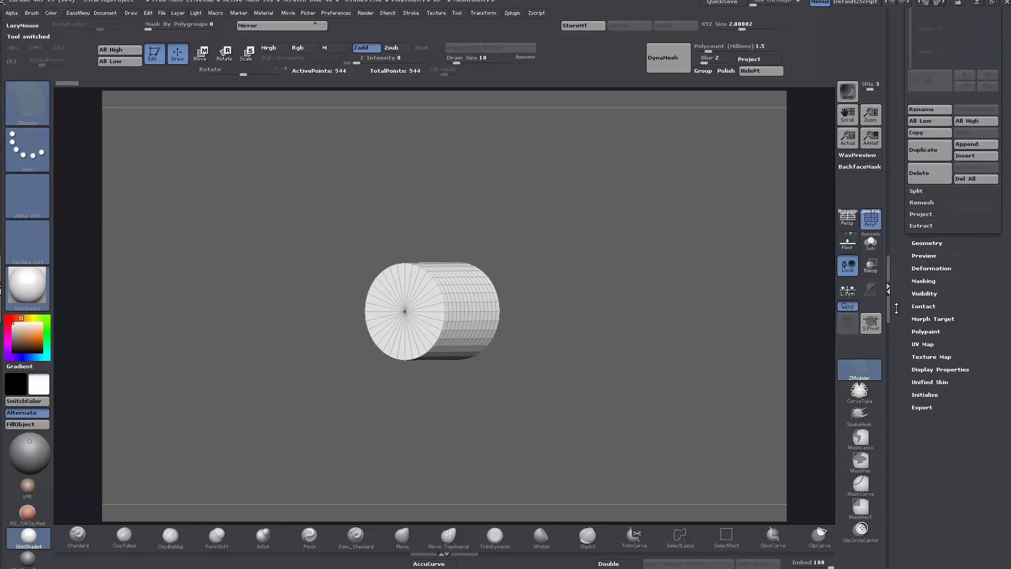
pyautogui.click(922, 395)
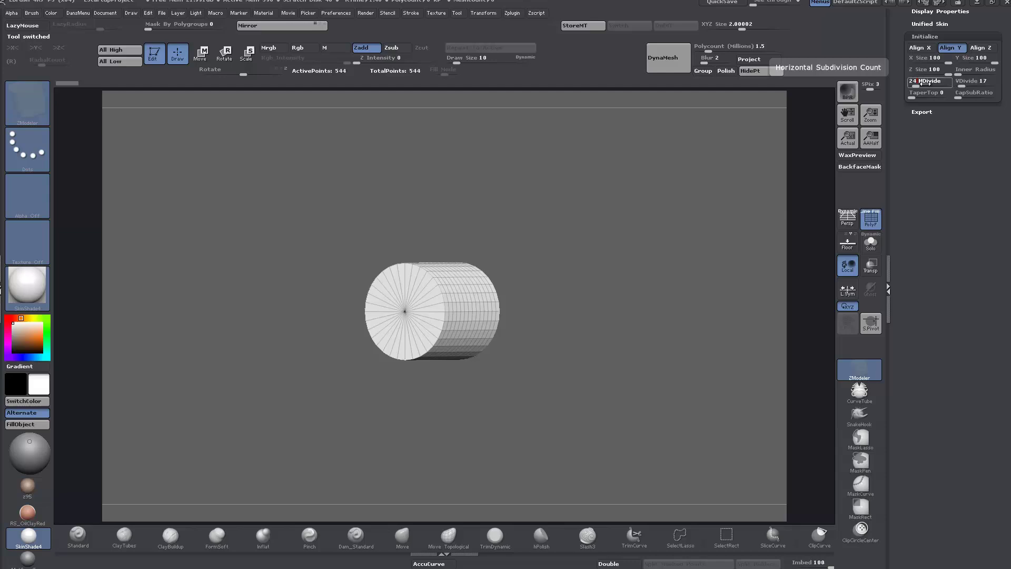
pyautogui.moveTo(926, 82); pyautogui.dragTo(989, 89)
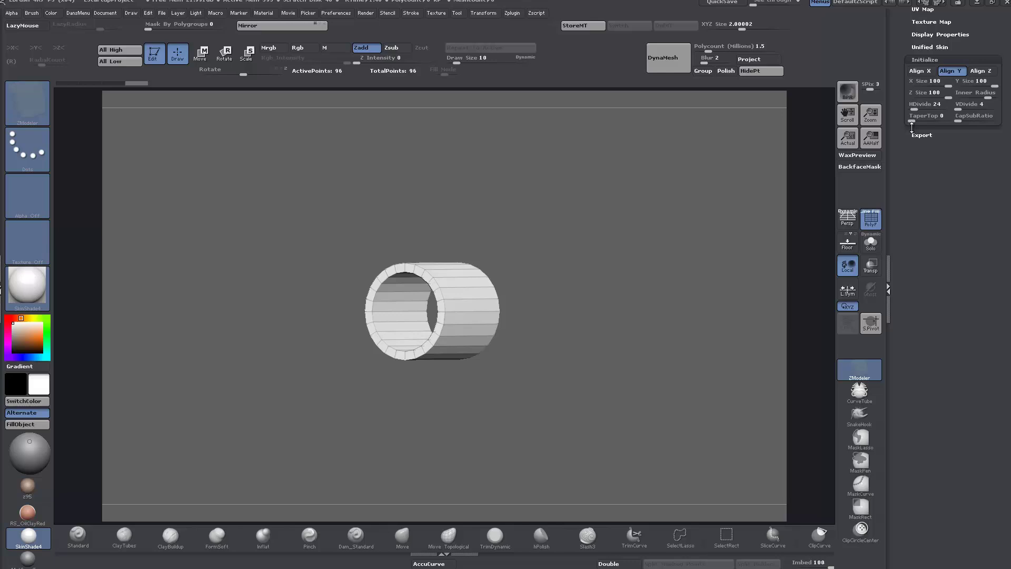
pyautogui.moveTo(899, 114); pyautogui.dragTo(901, 252)
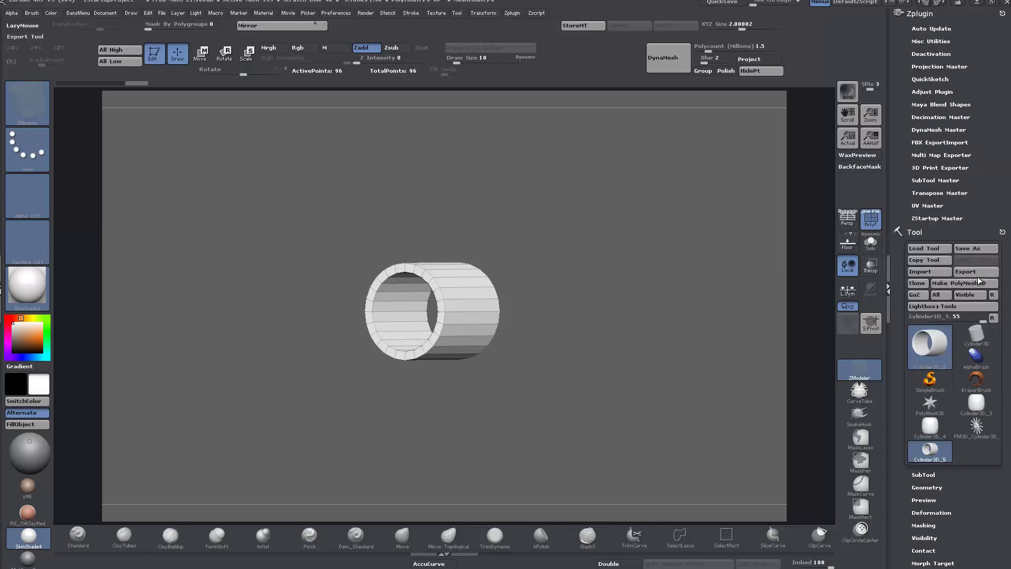
pyautogui.click(965, 283)
pyautogui.moveTo(893, 327); pyautogui.dragTo(900, 280)
# Copy the tube subtool and paste it into the spoked wheel tool as a second subtool
pyautogui.click(972, 306)
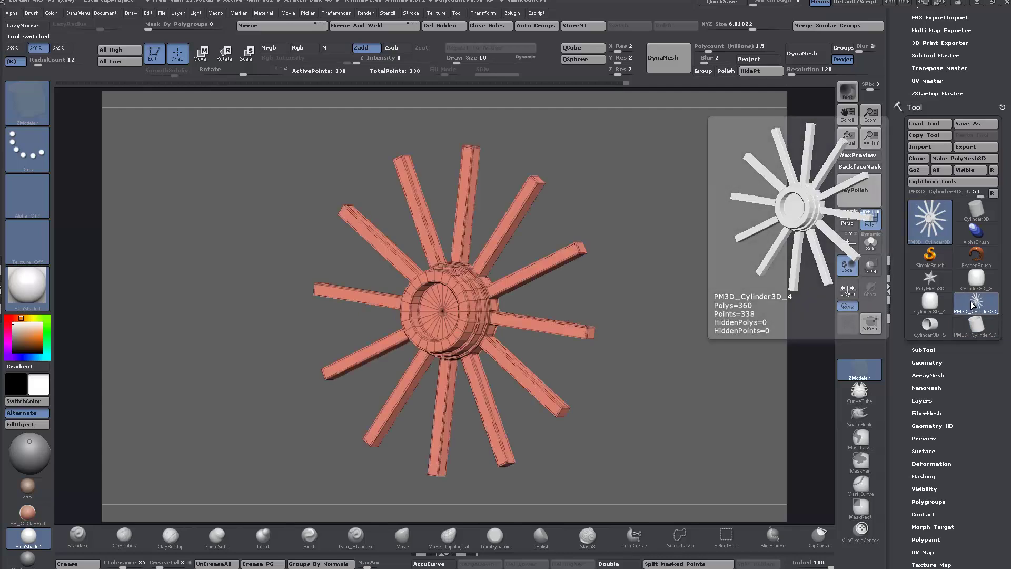
pyautogui.click(976, 325)
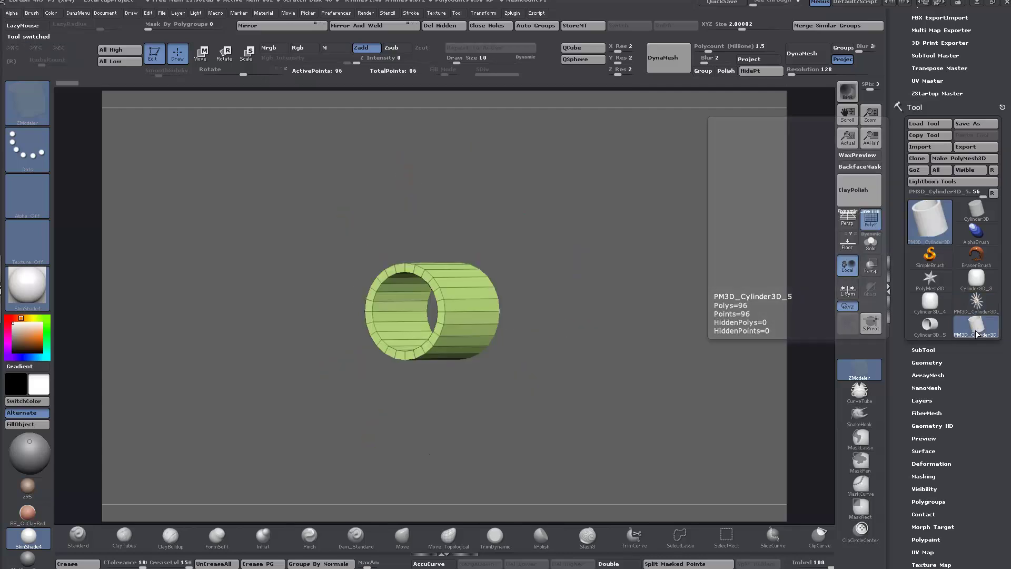
pyautogui.click(922, 349)
pyautogui.click(932, 438)
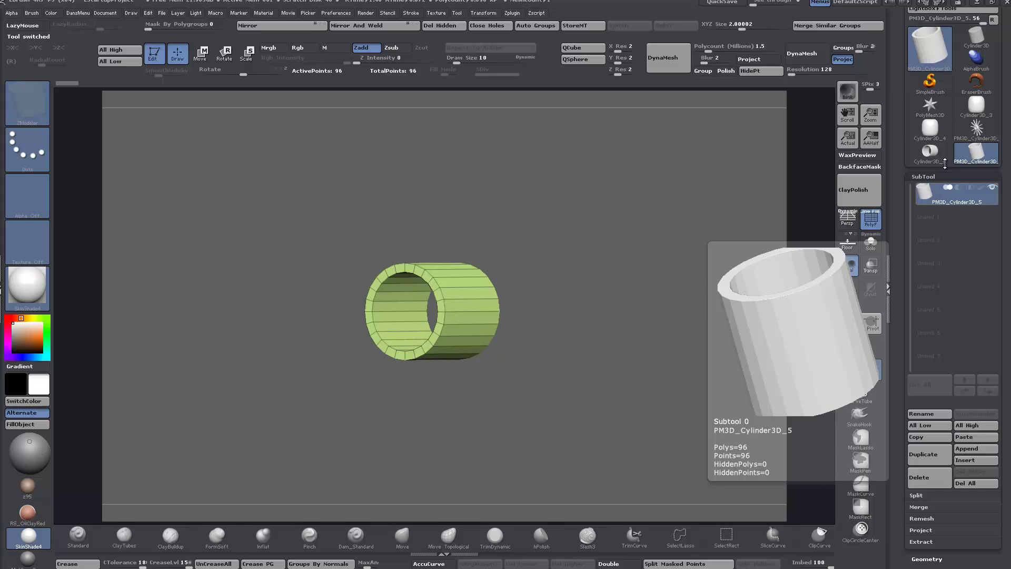
pyautogui.click(977, 129)
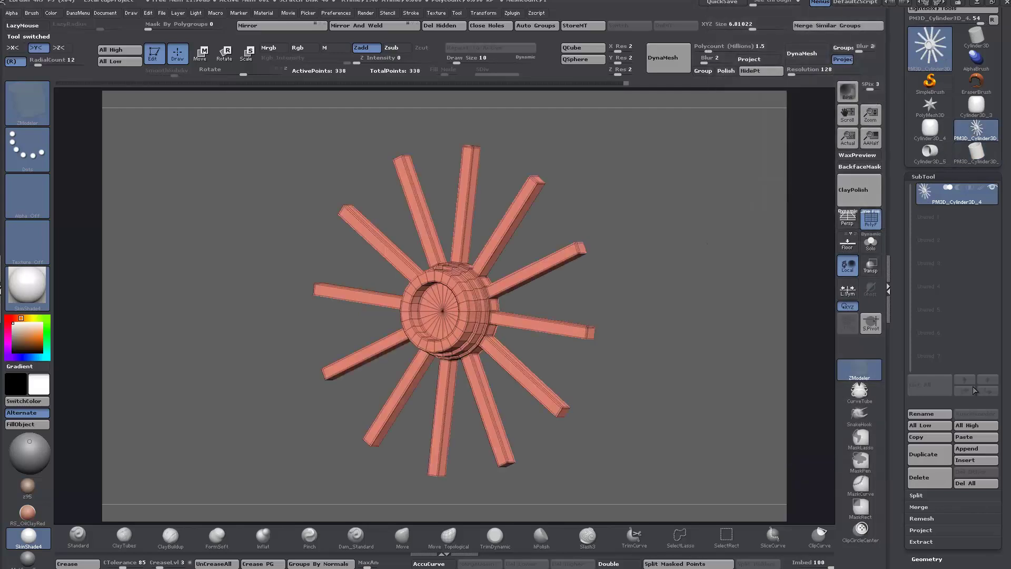
pyautogui.click(968, 438)
# Select the tube subtool with ZModeler active and raise its XYZ Size into a rim around the spokes
pyautogui.keyDown('shift'); pyautogui.moveTo(662, 389); pyautogui.dragTo(676, 359); pyautogui.keyUp('shift')
pyautogui.press('b')
pyautogui.press('z')
pyautogui.press('m')
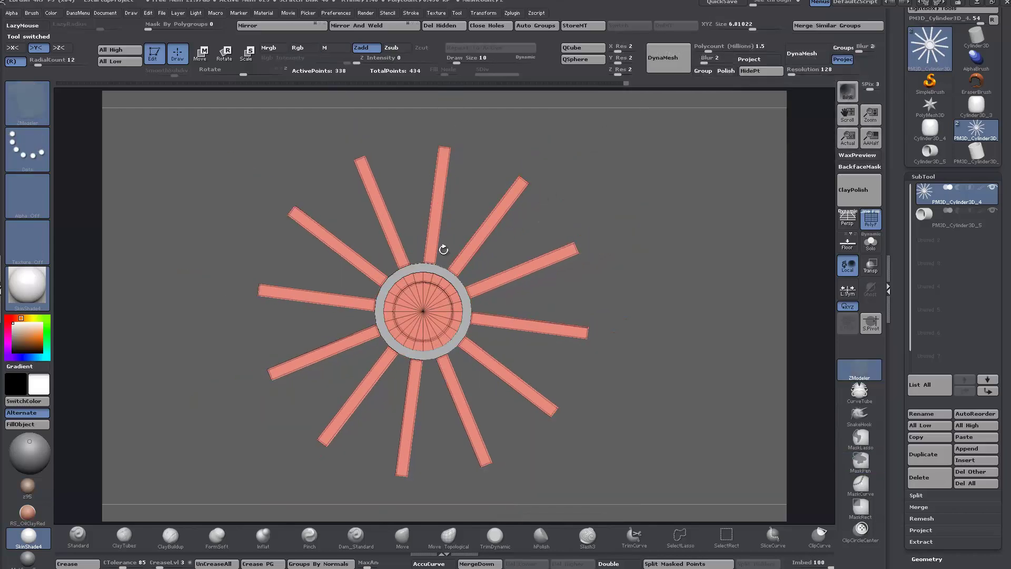
pyautogui.keyDown('alt'); pyautogui.click(428, 267); pyautogui.keyUp('alt')
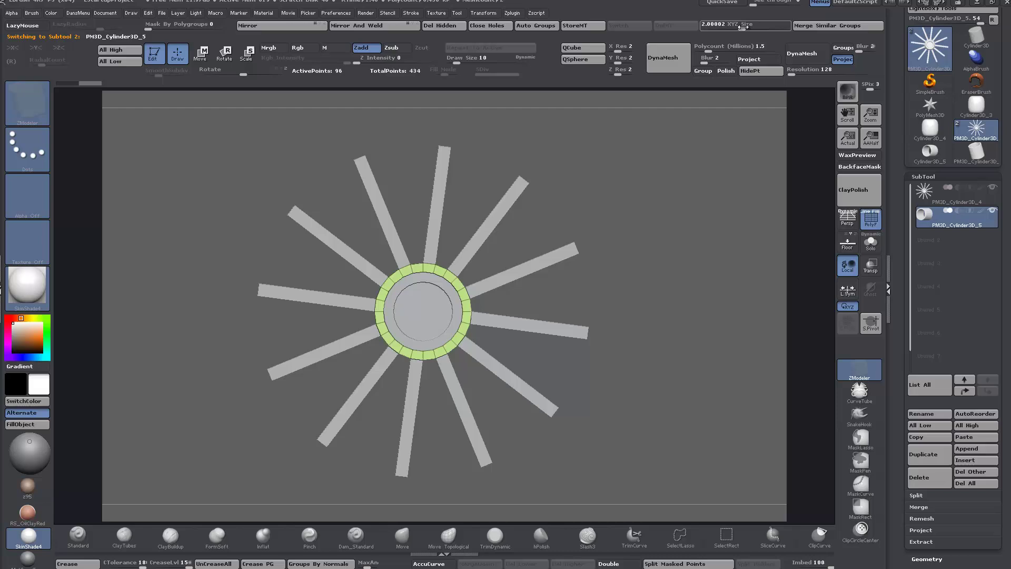
pyautogui.moveTo(742, 26); pyautogui.dragTo(757, 24)
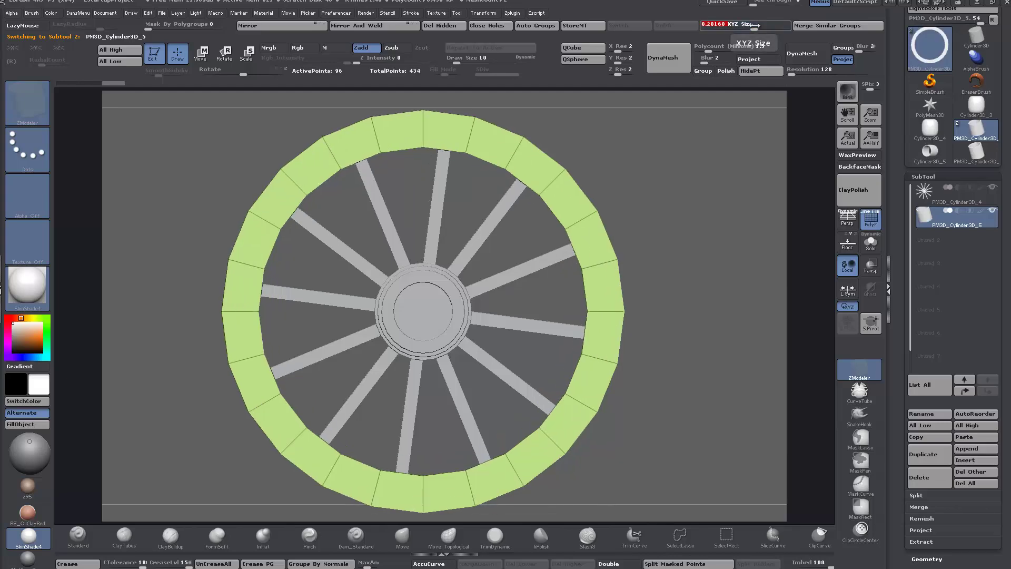
# Slide the rim with a Move transpose line so it lines up with the spokes
pyautogui.moveTo(667, 139); pyautogui.dragTo(679, 165)
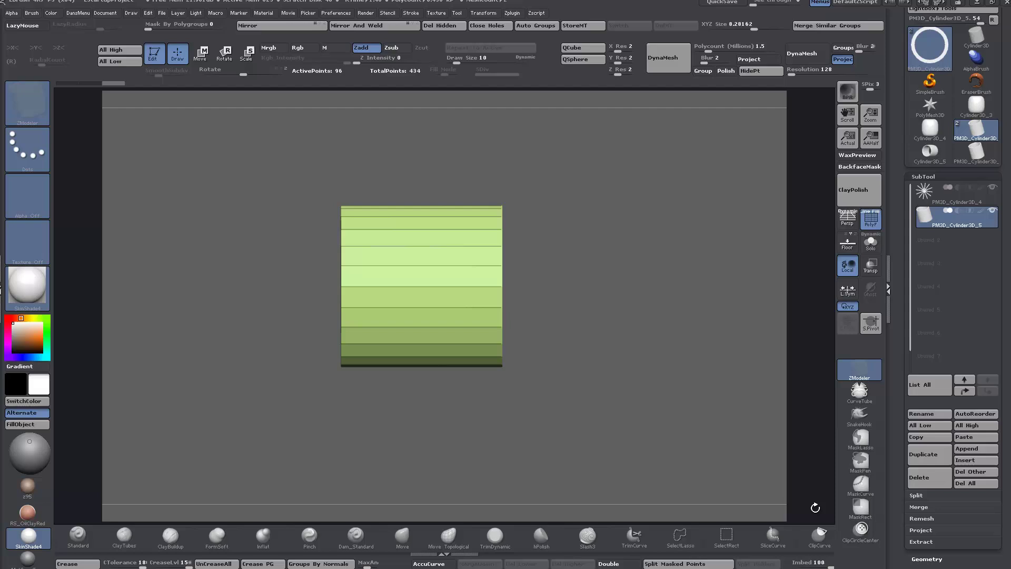
pyautogui.click(205, 57)
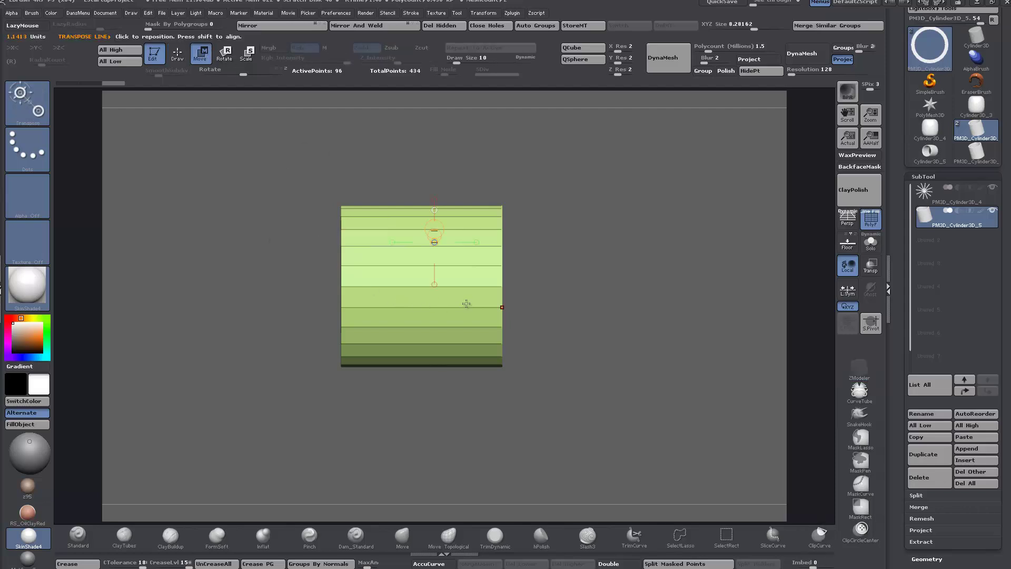
pyautogui.moveTo(466, 303); pyautogui.dragTo(244, 304)
pyautogui.click(243, 305)
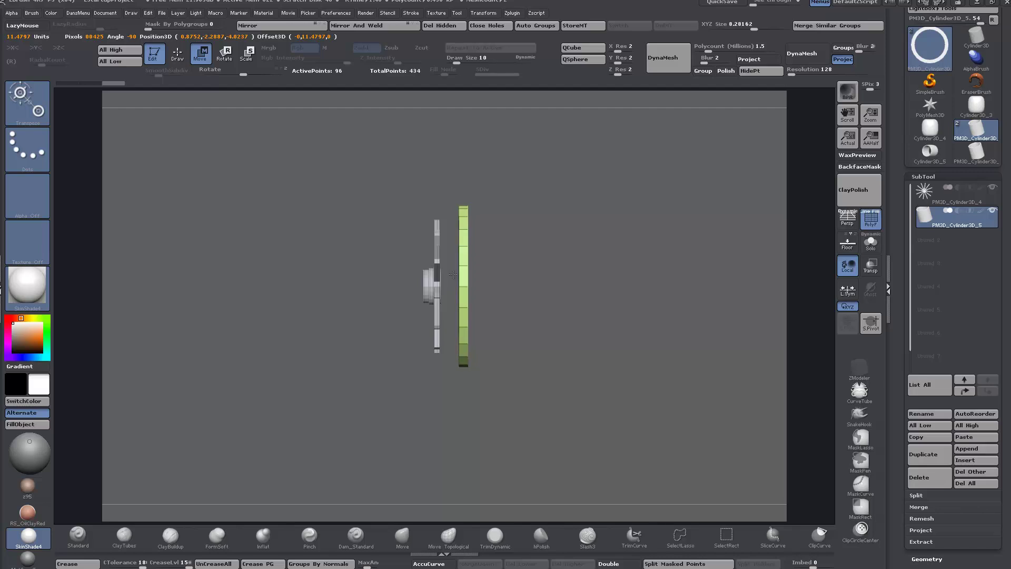
pyautogui.click(440, 289)
pyautogui.moveTo(352, 308); pyautogui.dragTo(328, 306)
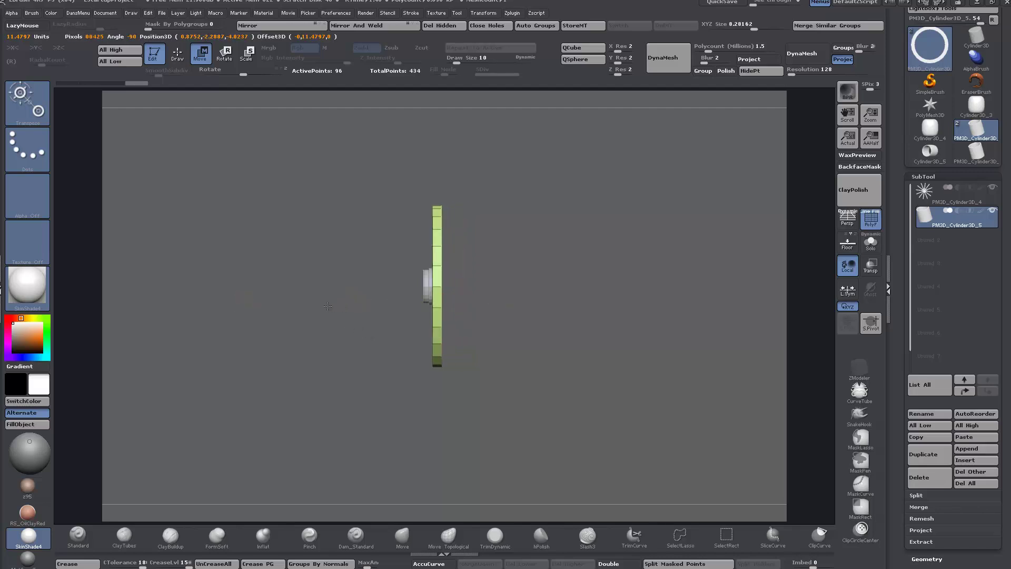
pyautogui.moveTo(548, 316); pyautogui.dragTo(698, 240)
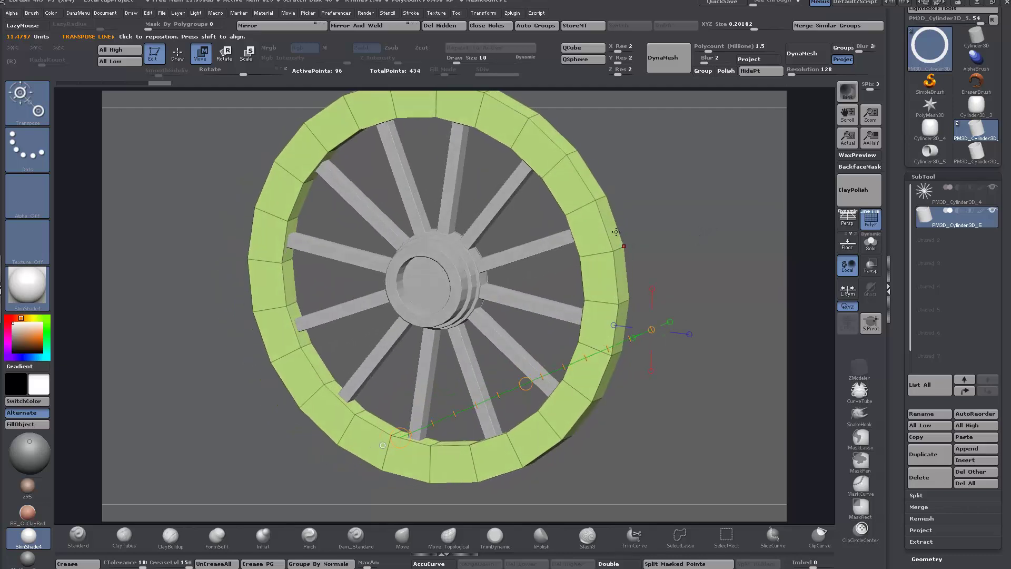
# Set the ZModeler QMesh target to Polyloop and extrude the rim thicker
pyautogui.click(859, 369)
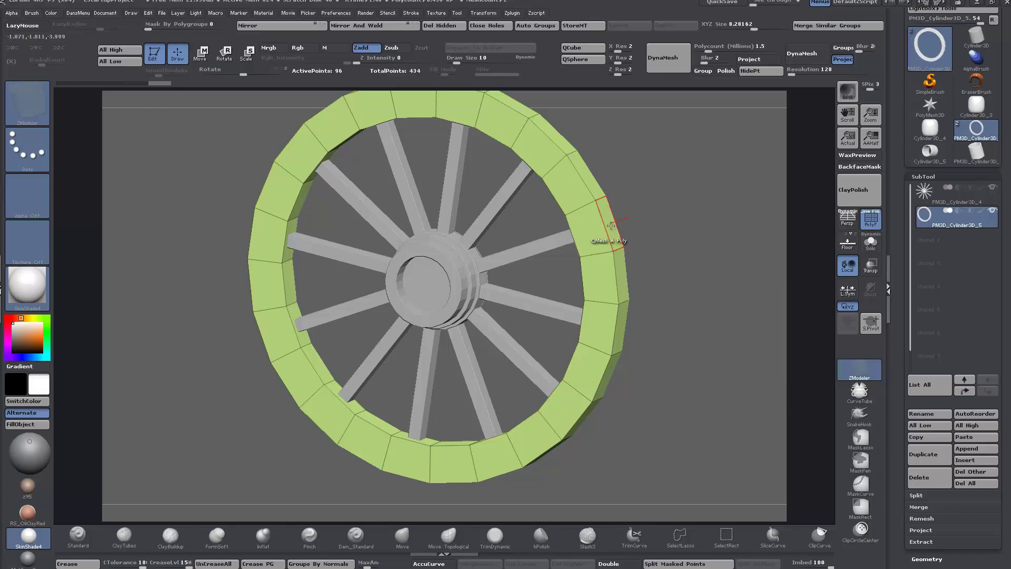
pyautogui.press('space')
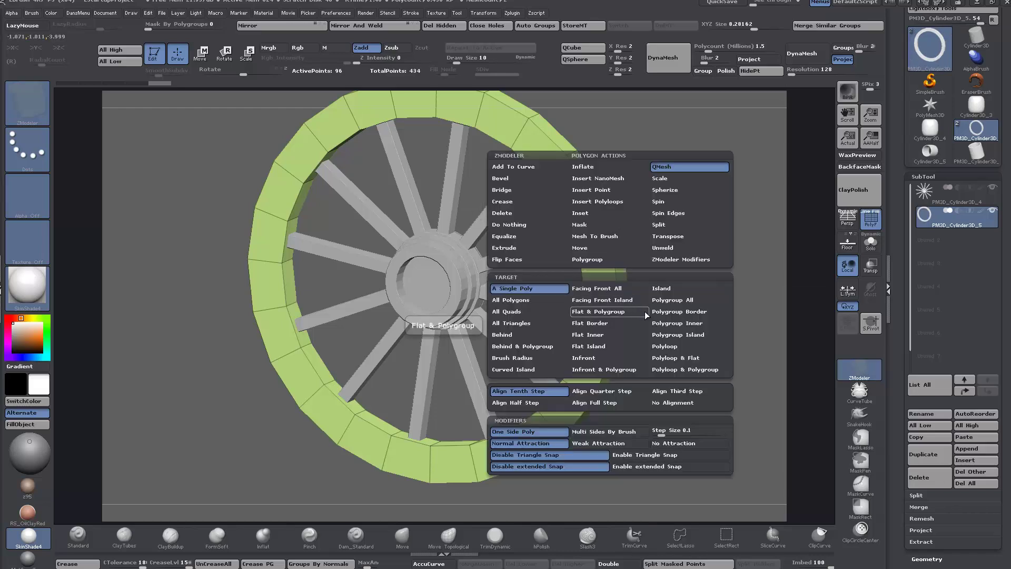
pyautogui.click(687, 347)
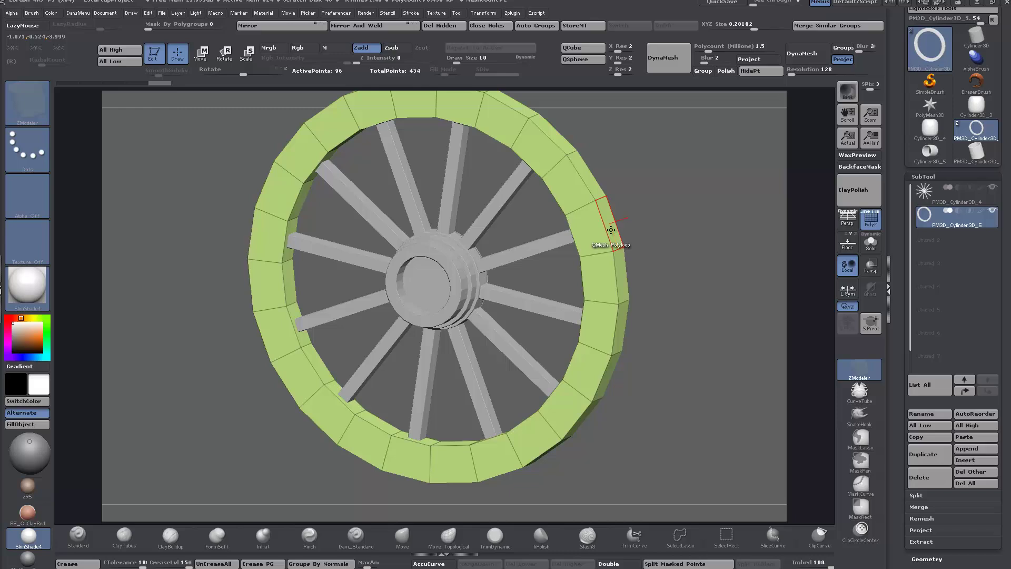
pyautogui.moveTo(596, 235)
pyautogui.mouseDown()
pyautogui.moveTo(663, 216)
pyautogui.moveTo(594, 219)
pyautogui.mouseUp()
# Insert an edge loop on the rim's outer face and QMesh it outward into a raised band
pyautogui.moveTo(690, 217); pyautogui.dragTo(675, 217)
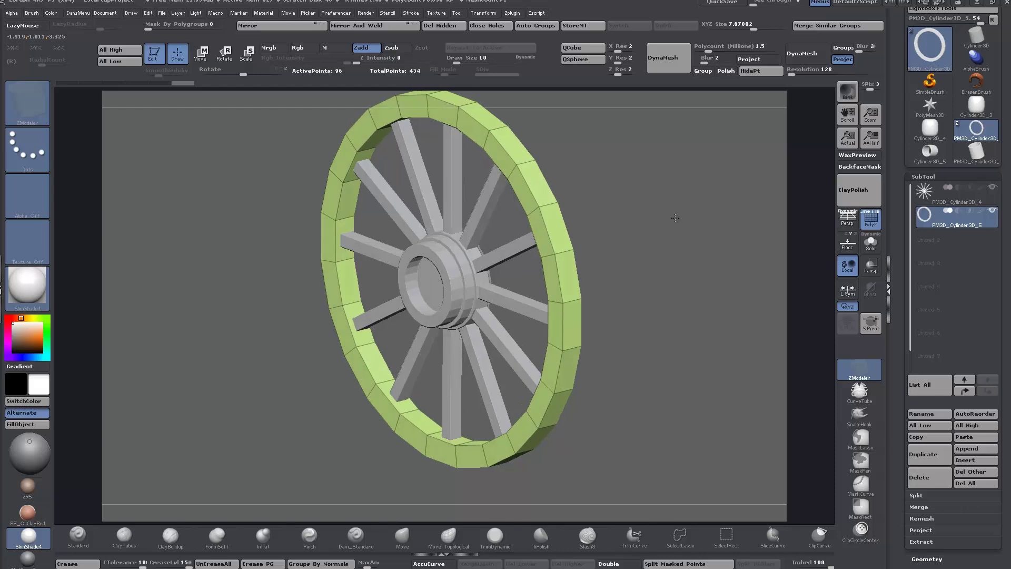
pyautogui.click(558, 250)
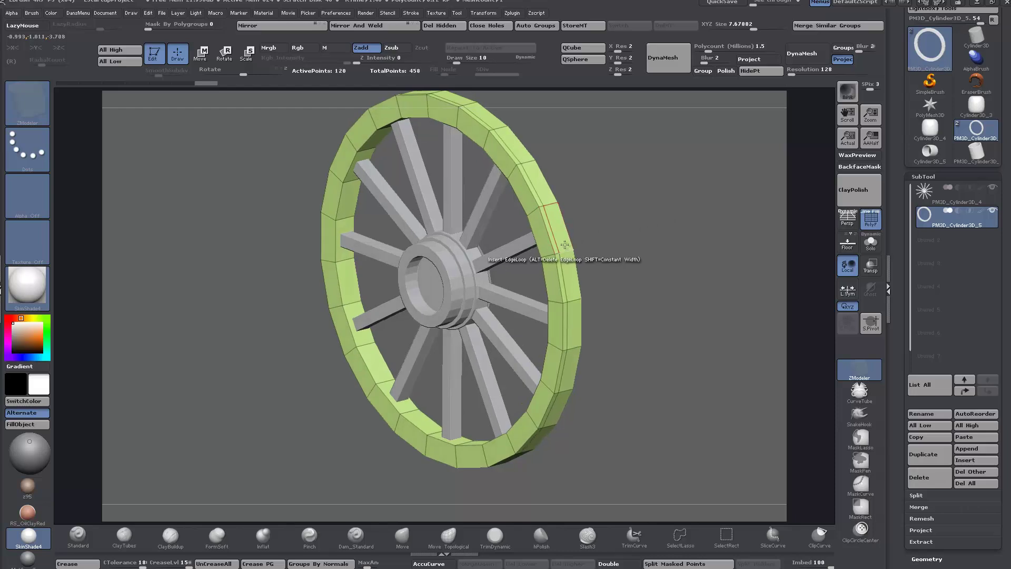
pyautogui.moveTo(562, 241); pyautogui.dragTo(251, 496)
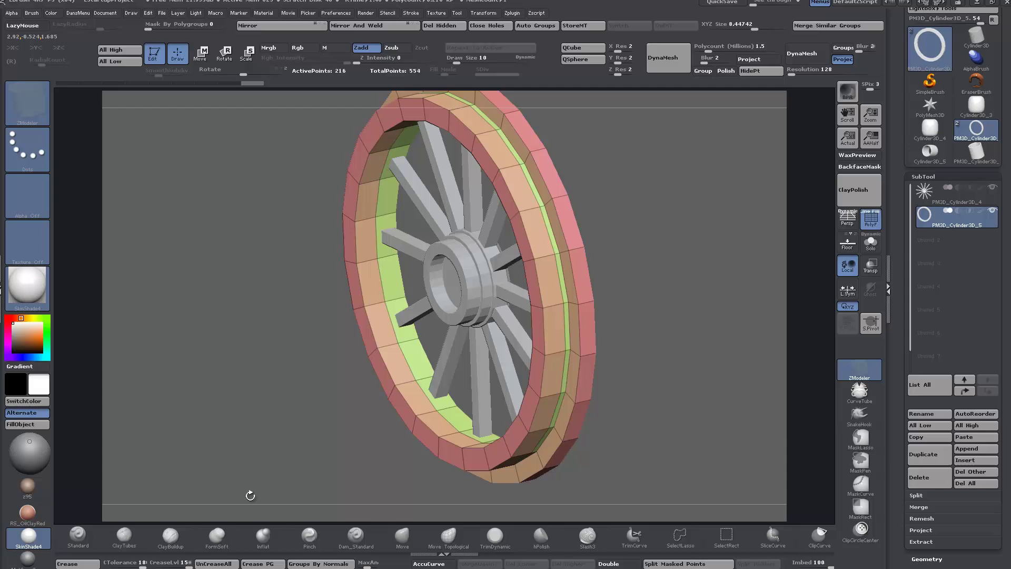
# Crease the wheel's hard edges with CTolerance 85 and CreaseLvl 3
pyautogui.click(116, 564)
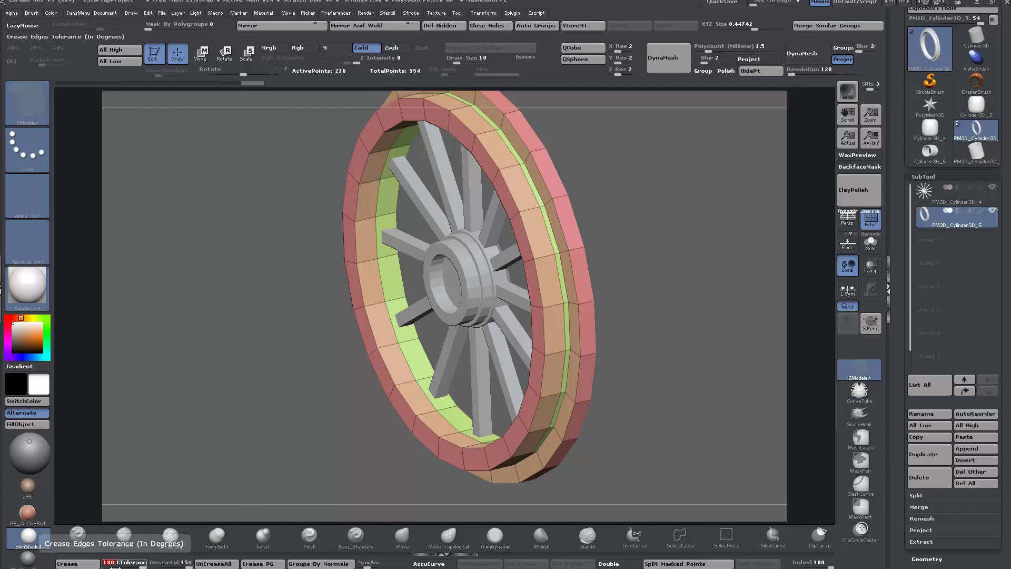
pyautogui.click(168, 563)
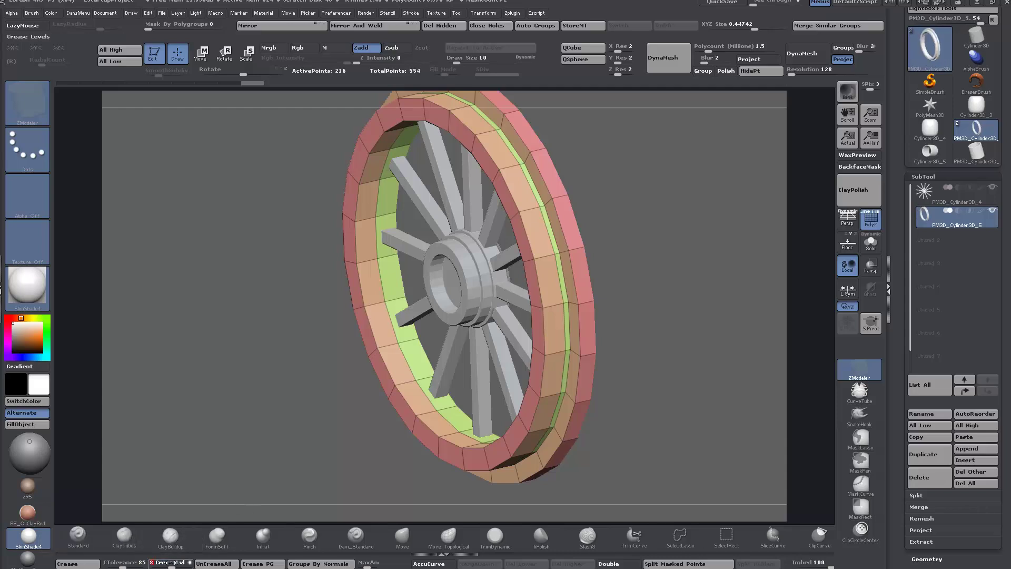
pyautogui.write('8')
pyautogui.press('Return')
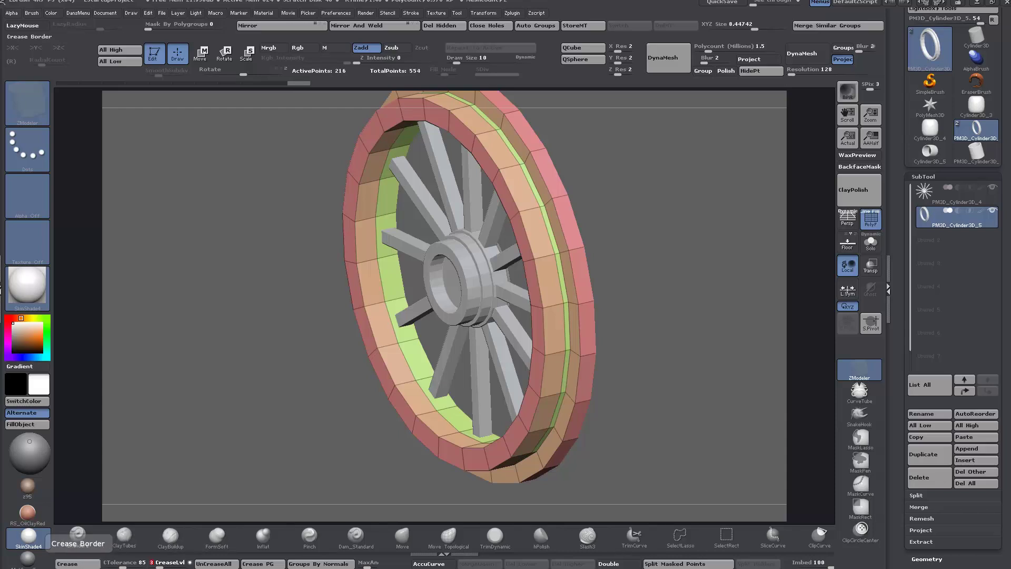
pyautogui.click(79, 563)
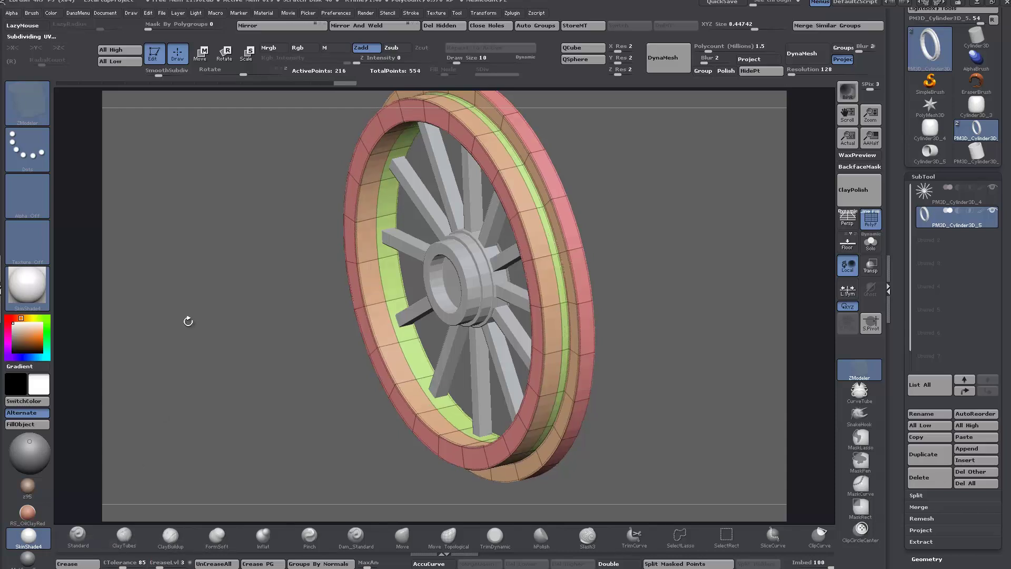
# Set SmoothSubdiv to 5 for five smooth dynamic subdivision levels
pyautogui.click(174, 71)
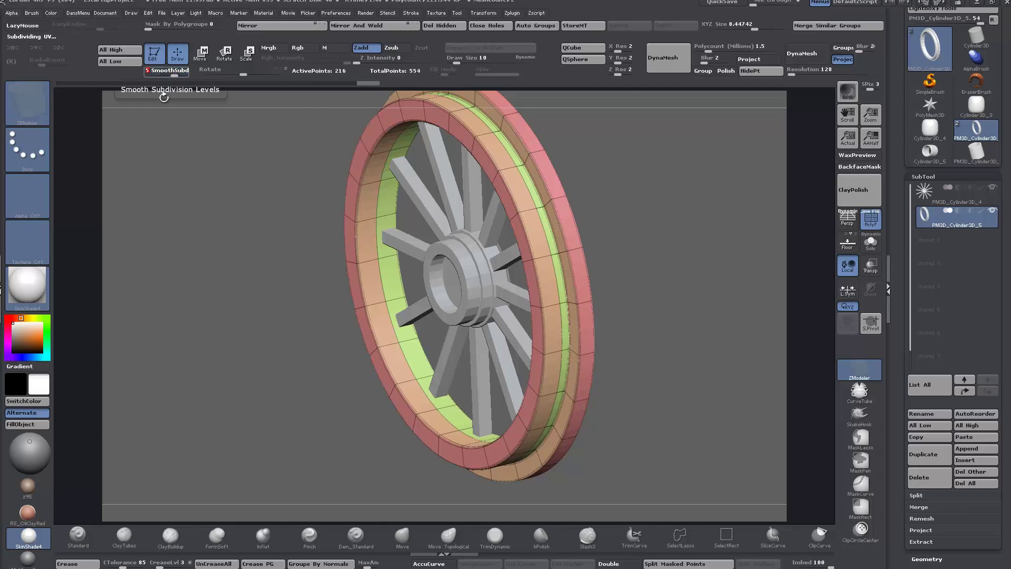
pyautogui.moveTo(736, 349); pyautogui.dragTo(680, 313)
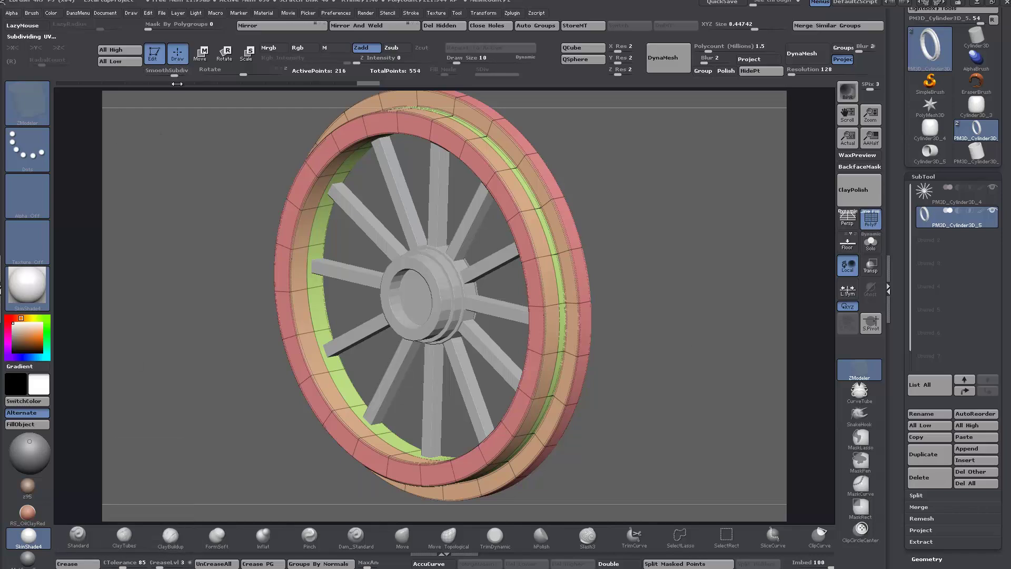
pyautogui.moveTo(666, 213); pyautogui.dragTo(242, 90)
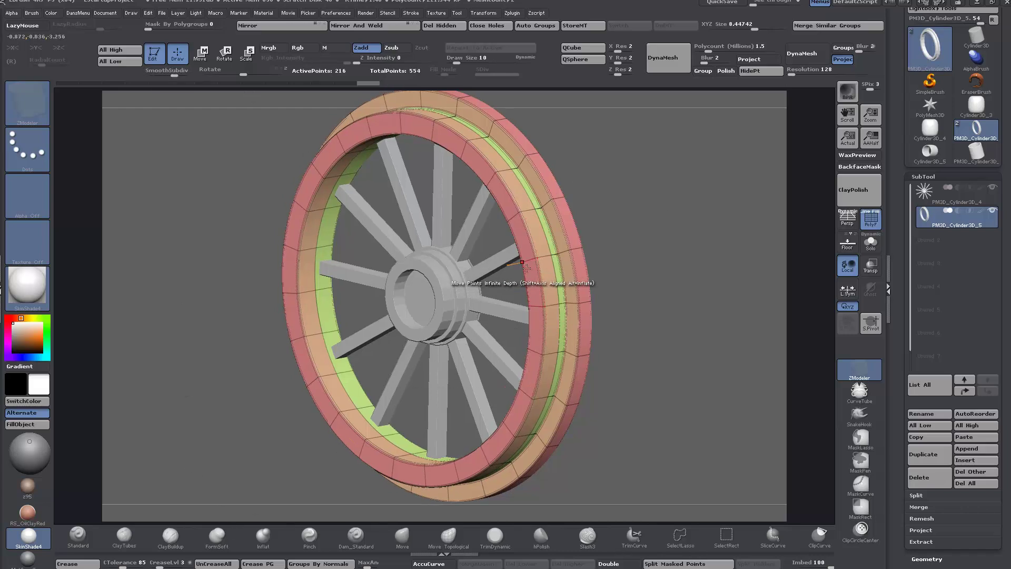
# Turn off PolyF, switch to Move, and apply the clay-coloured z95 material to the wheel
pyautogui.click(871, 227)
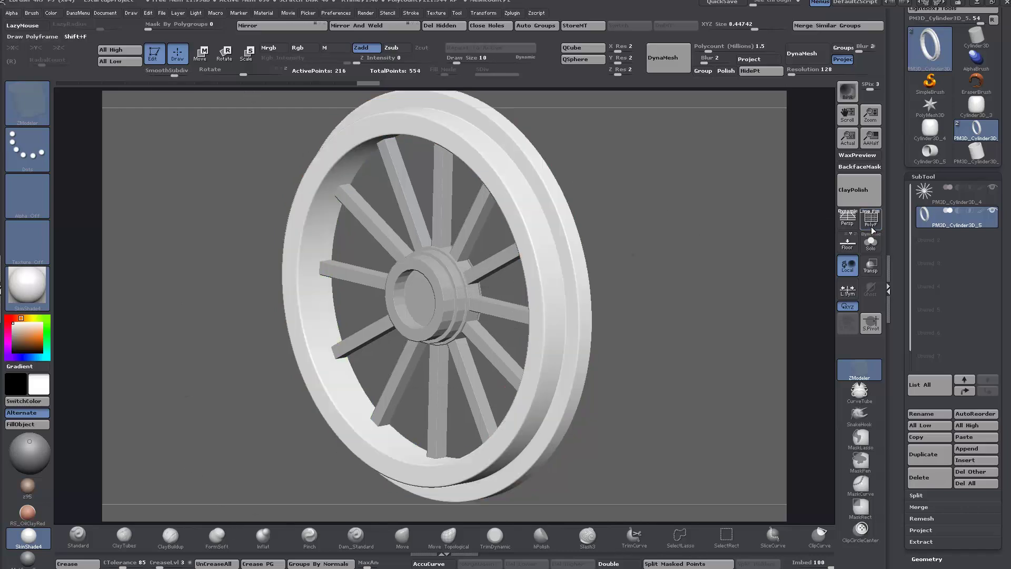
pyautogui.moveTo(695, 315); pyautogui.dragTo(657, 296)
pyautogui.click(201, 53)
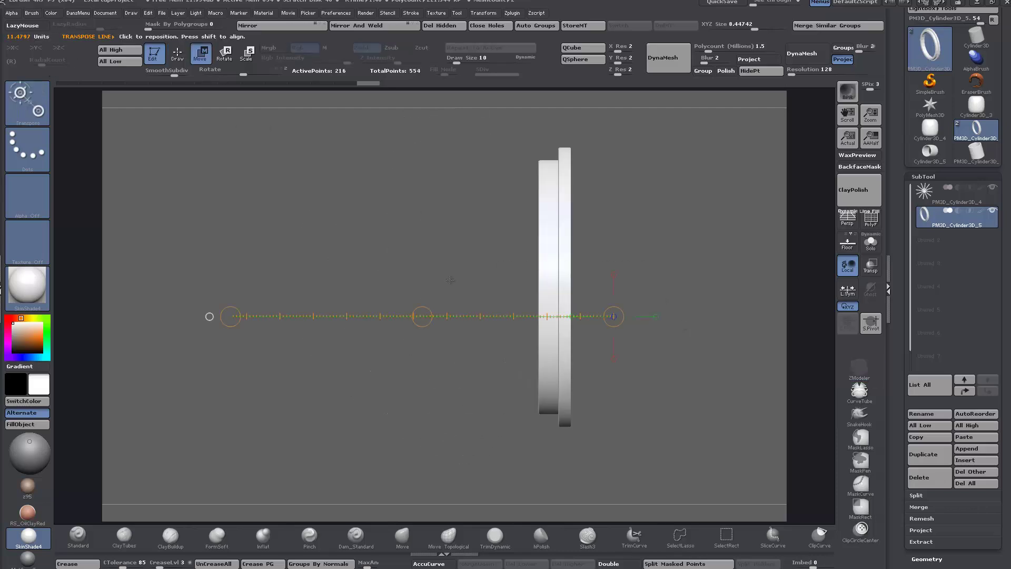
pyautogui.moveTo(227, 341); pyautogui.dragTo(474, 269)
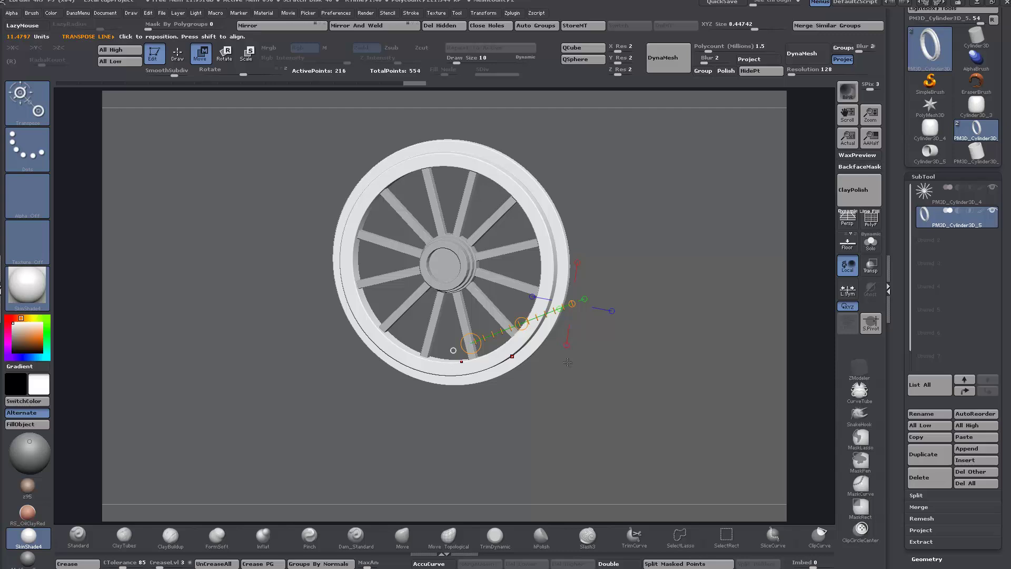
pyautogui.click(25, 494)
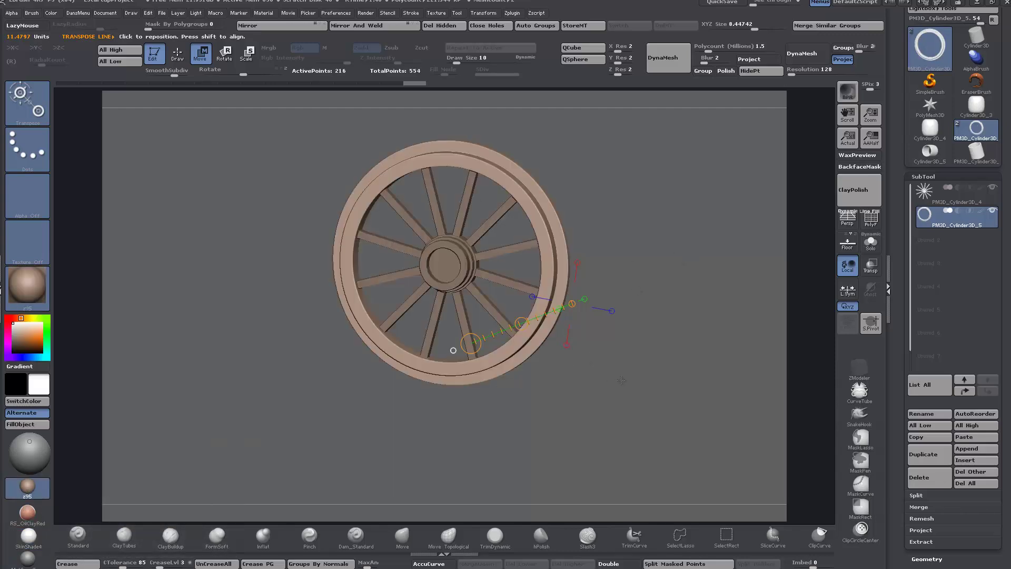
pyautogui.moveTo(607, 352); pyautogui.dragTo(680, 414)
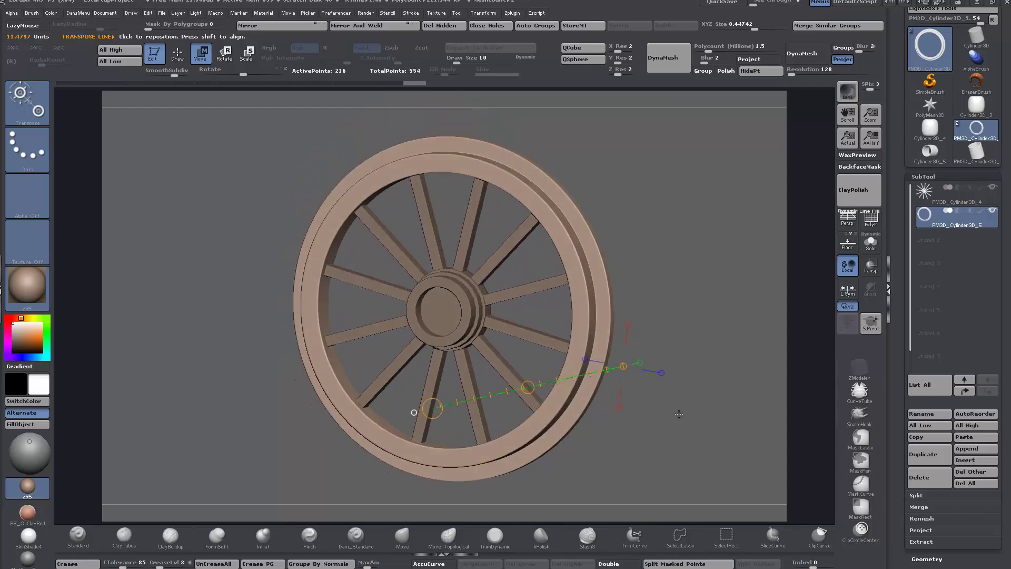